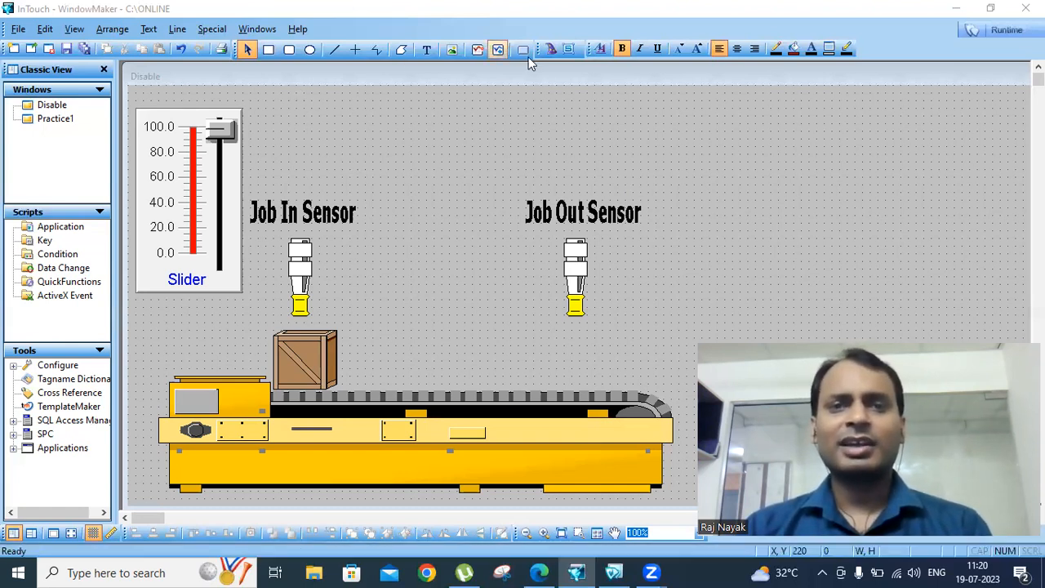
Place a Knob Switch wizard, enlarged to about 140 by 143, beside the Job Out Sensor
click(551, 49)
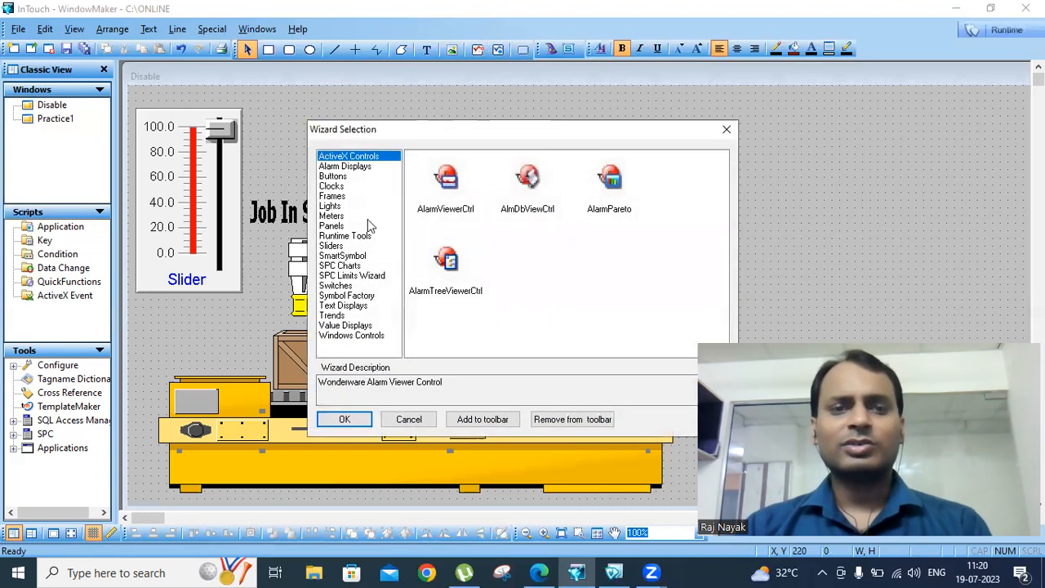
click(338, 284)
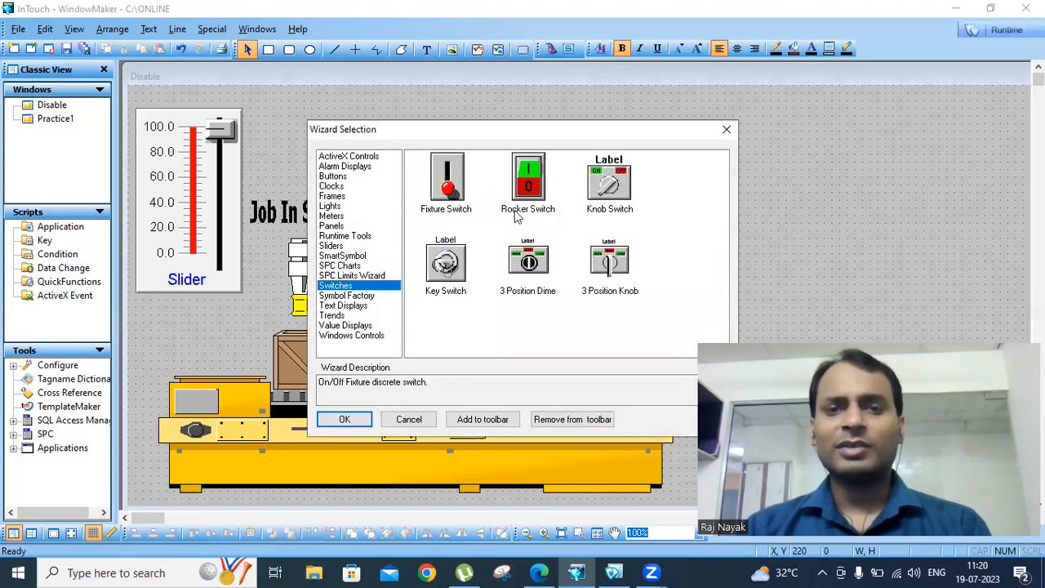
click(612, 186)
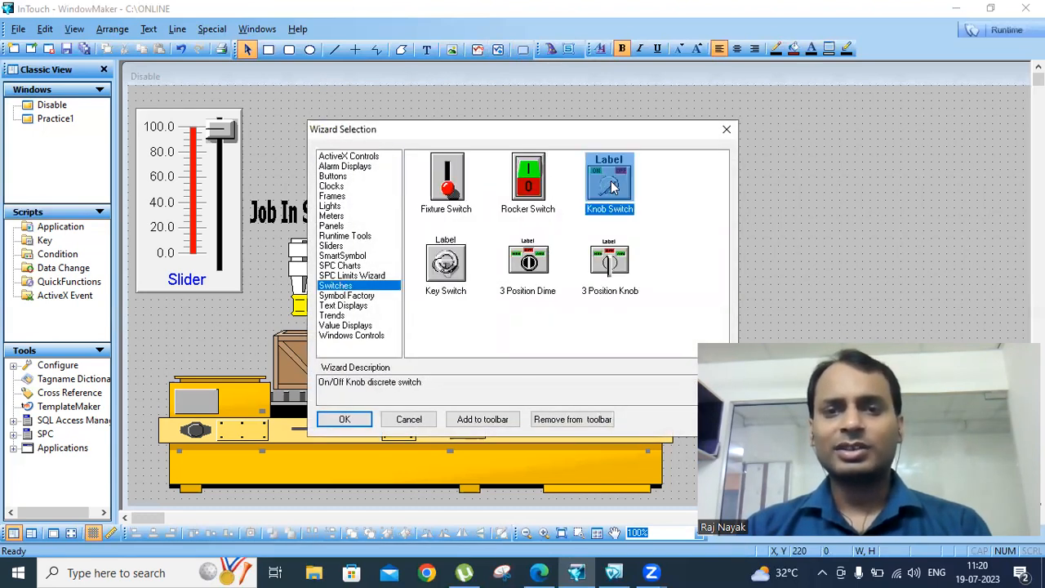
click(344, 419)
click(700, 114)
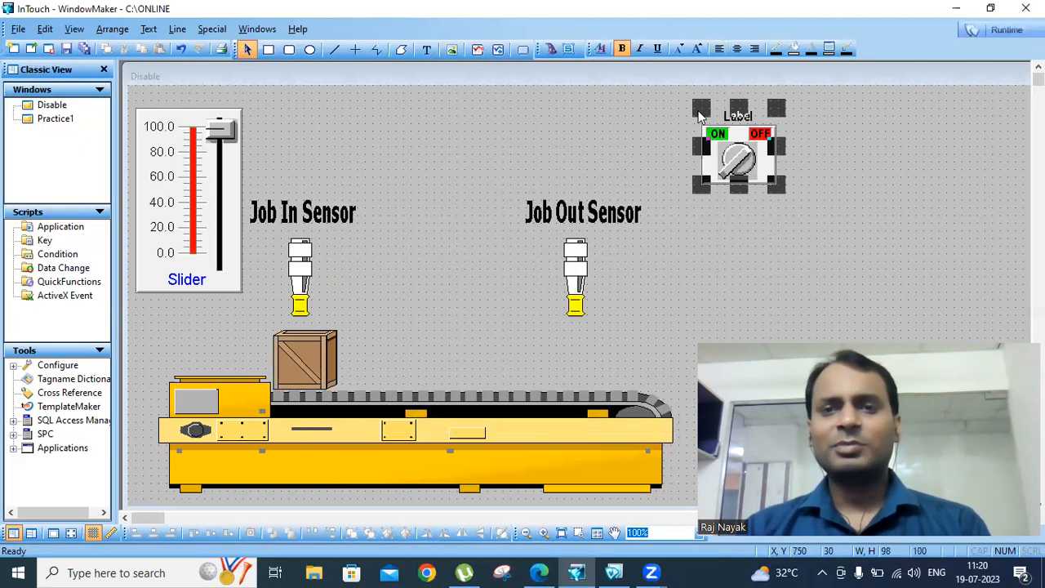
drag(772, 187, 809, 242)
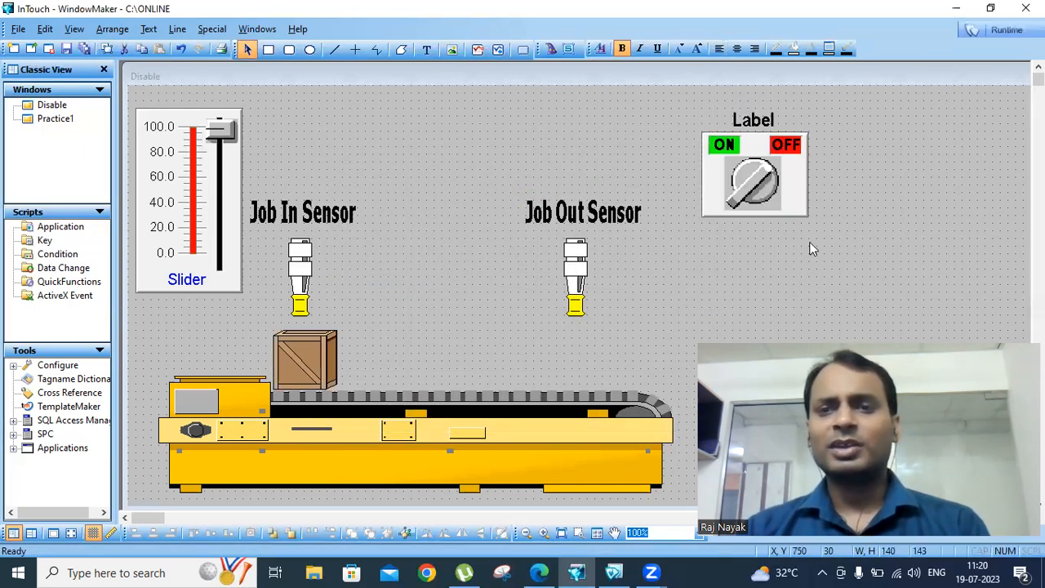
drag(778, 176, 763, 244)
click(854, 191)
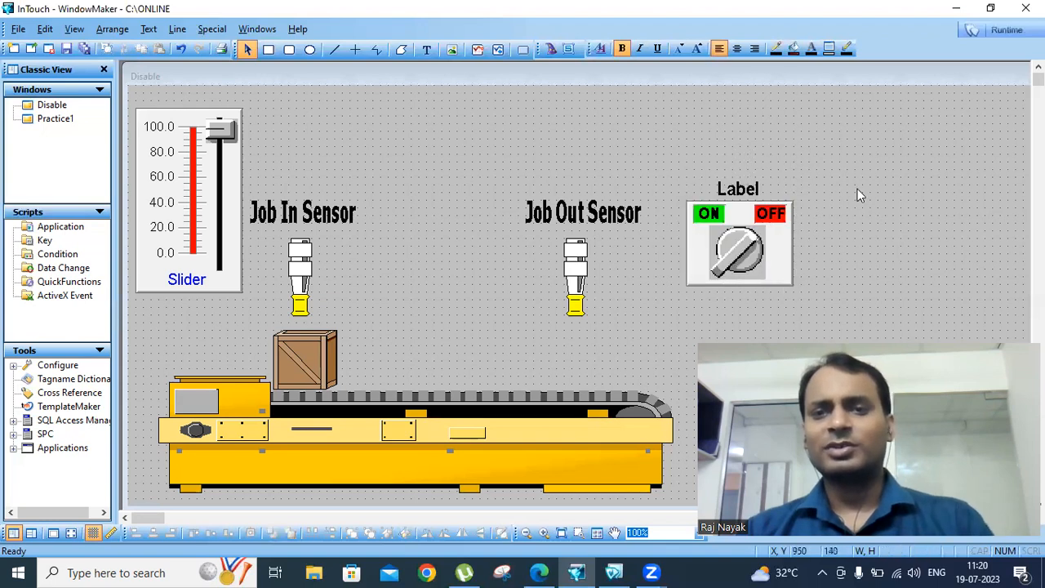
Link the switch to tag dt1, label it 'Disable Switch' and assign key equivalent a
double_click(755, 230)
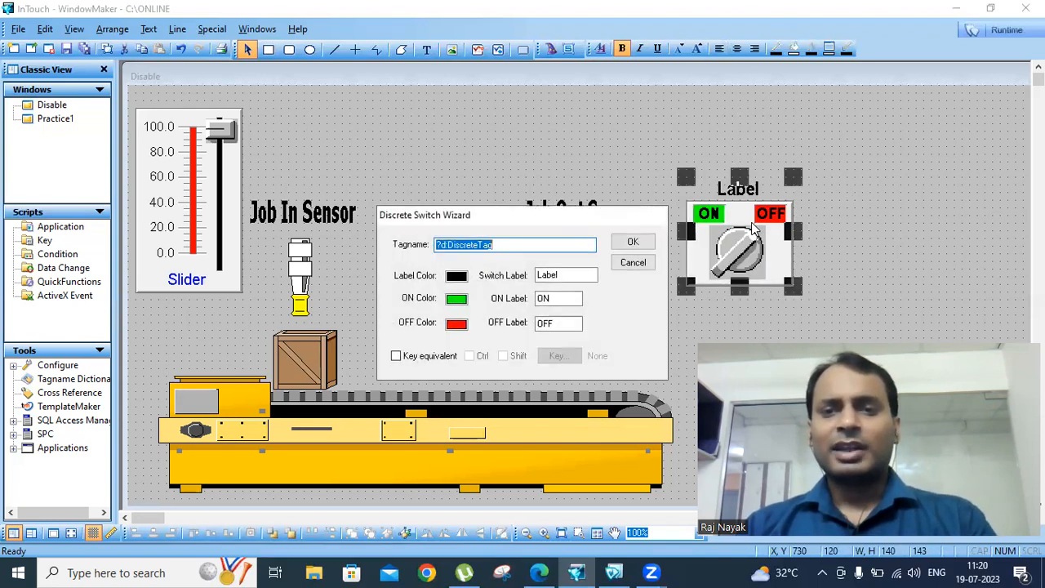
key(BackSpace)
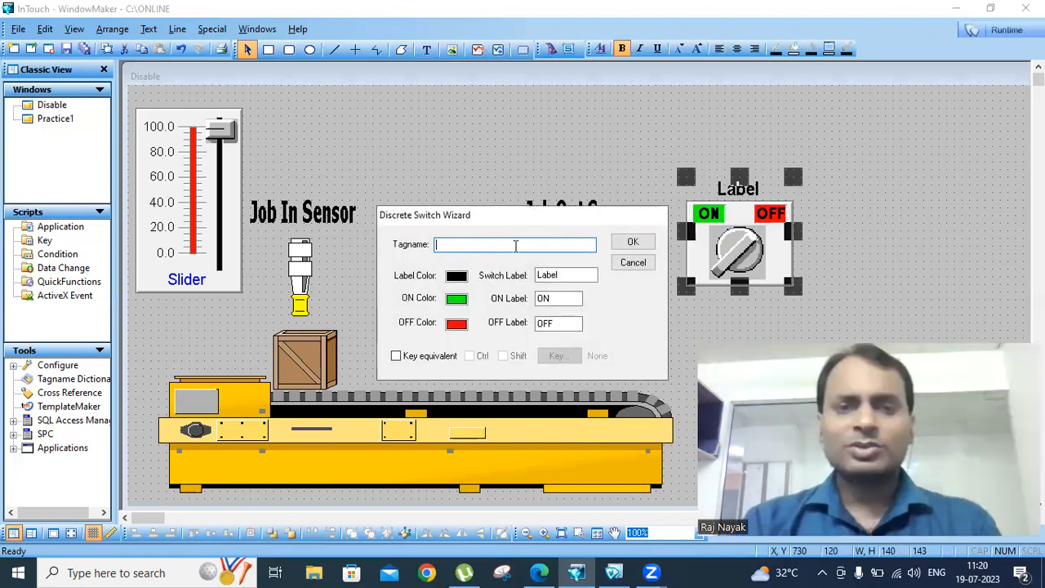
double_click(515, 245)
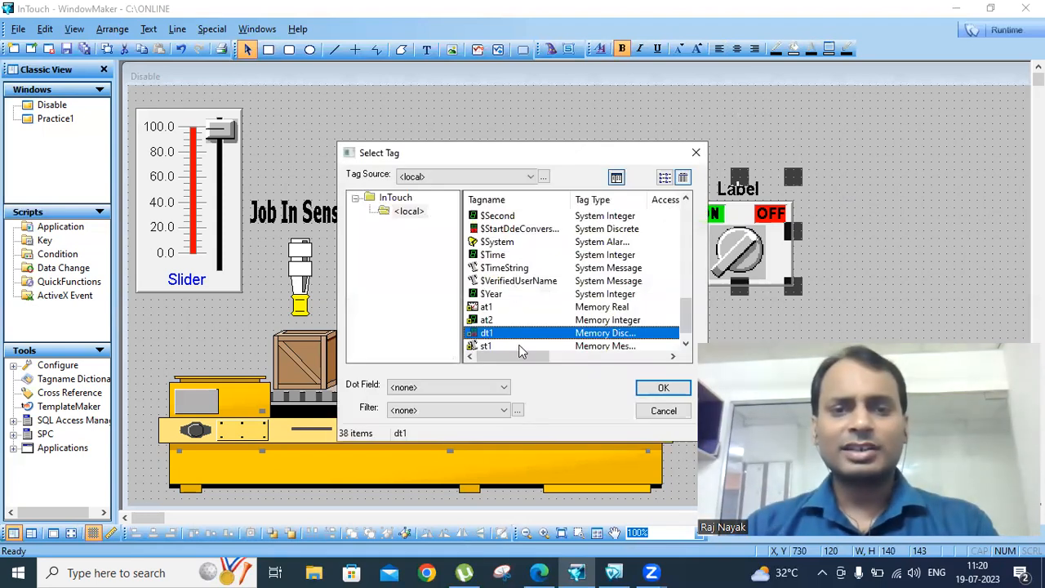
click(661, 389)
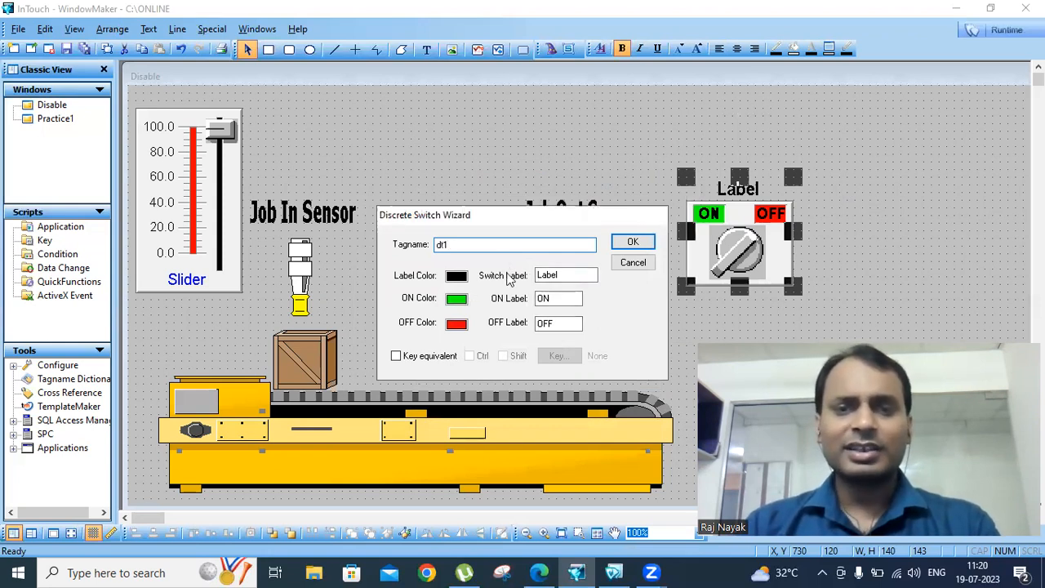
double_click(556, 275)
text(Disable Switch)
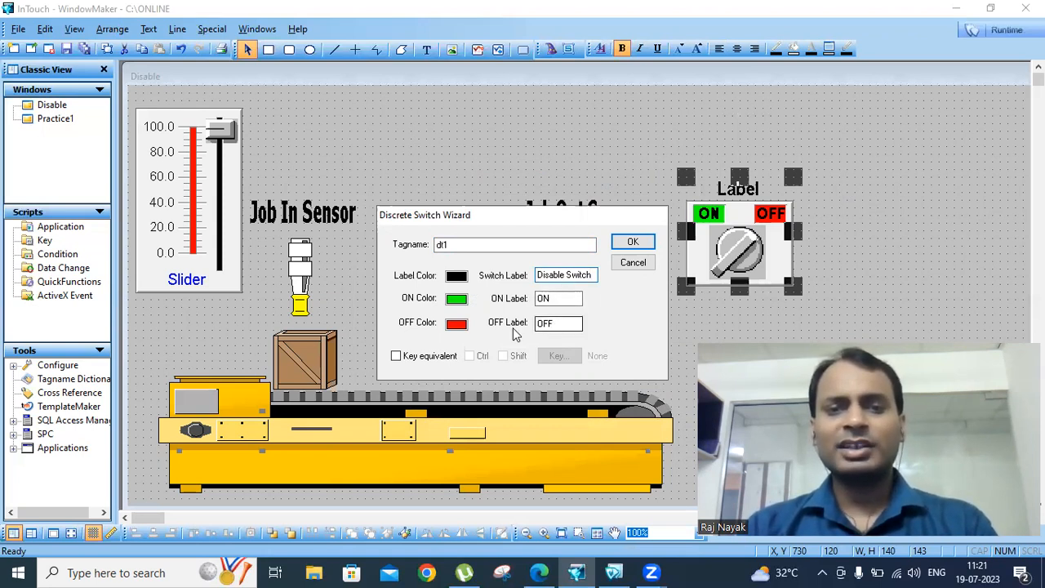
click(396, 357)
click(559, 356)
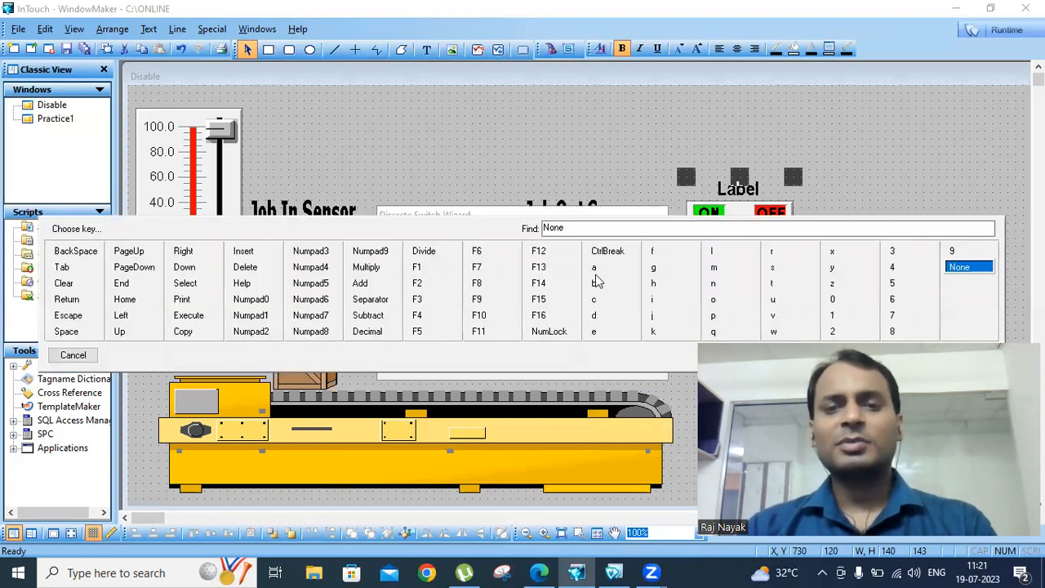
click(594, 268)
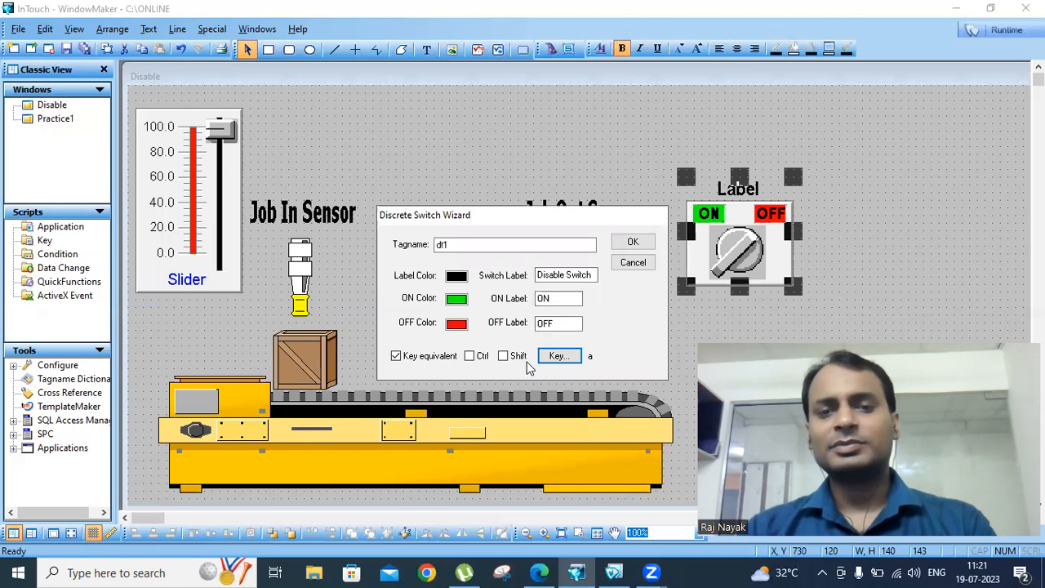
click(644, 243)
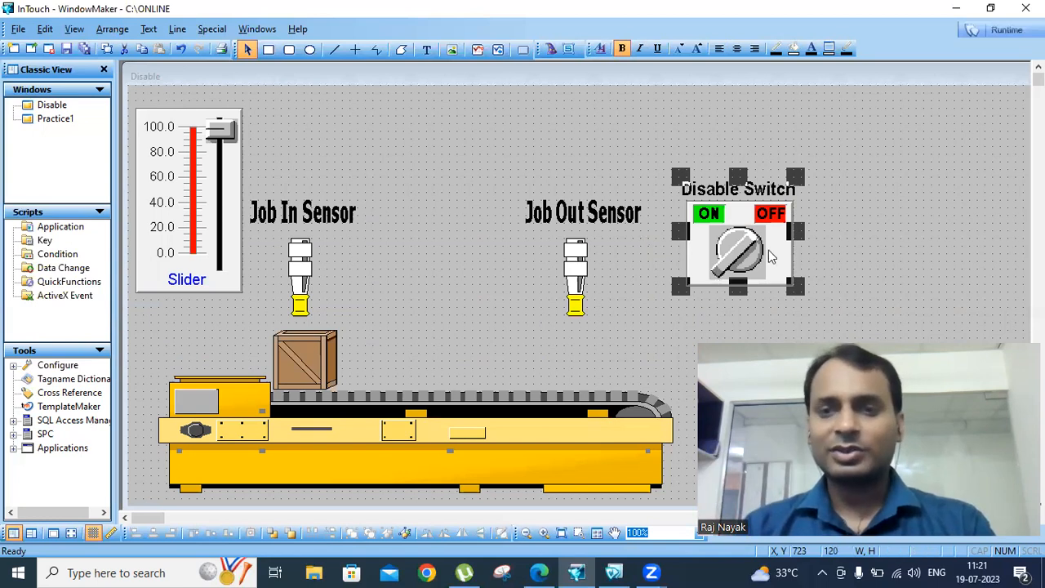
Draw a button at the window's top right and substitute its text with 'Practice 1'
click(904, 191)
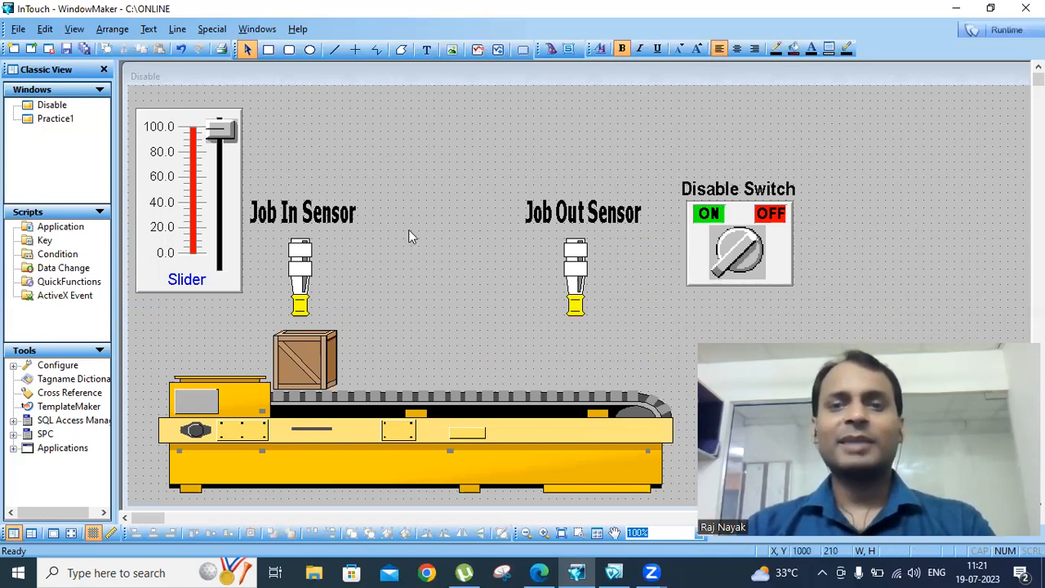
click(522, 49)
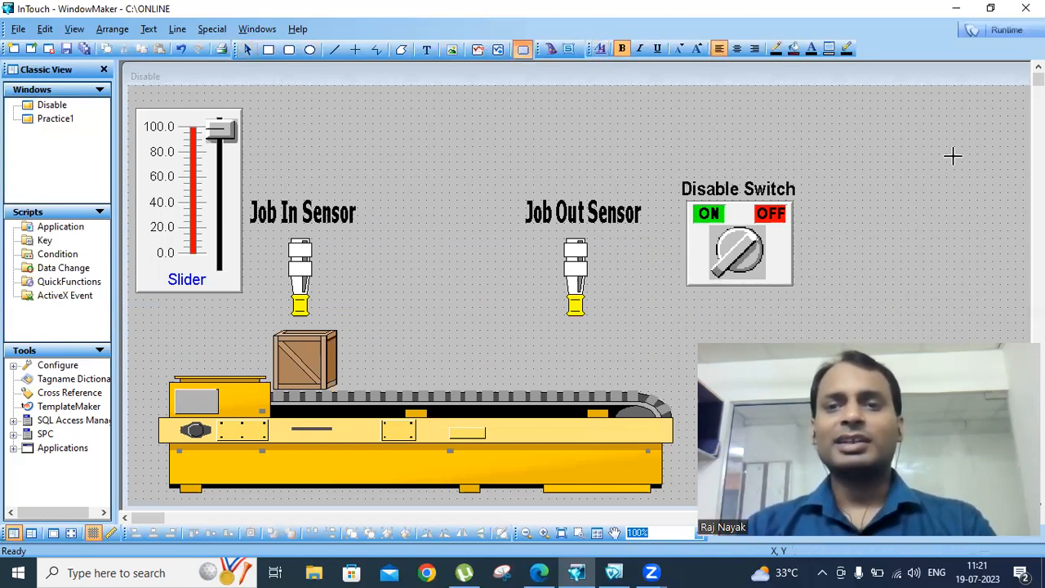
drag(895, 107, 1015, 162)
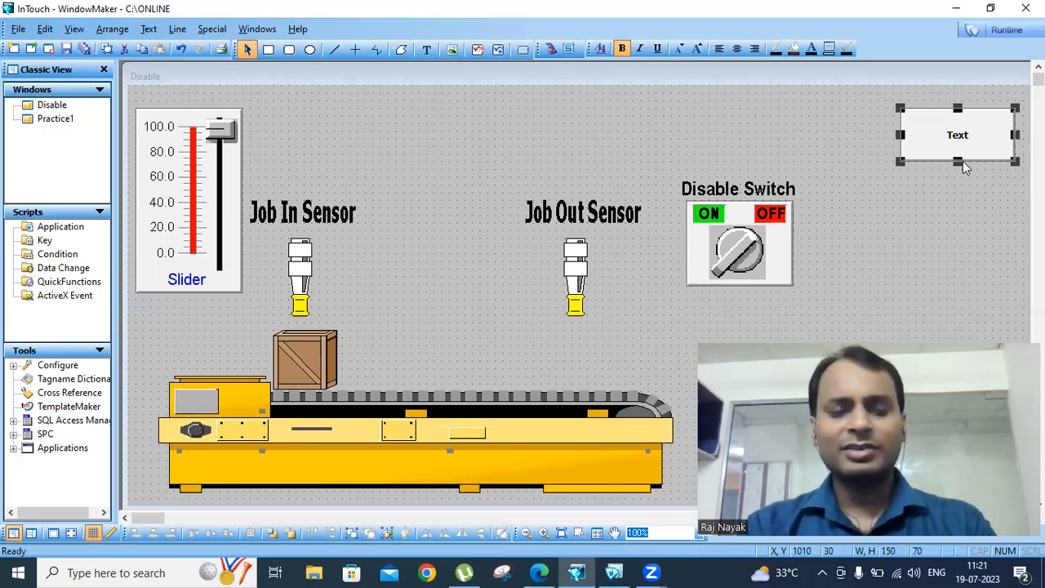
key(ctrl+l)
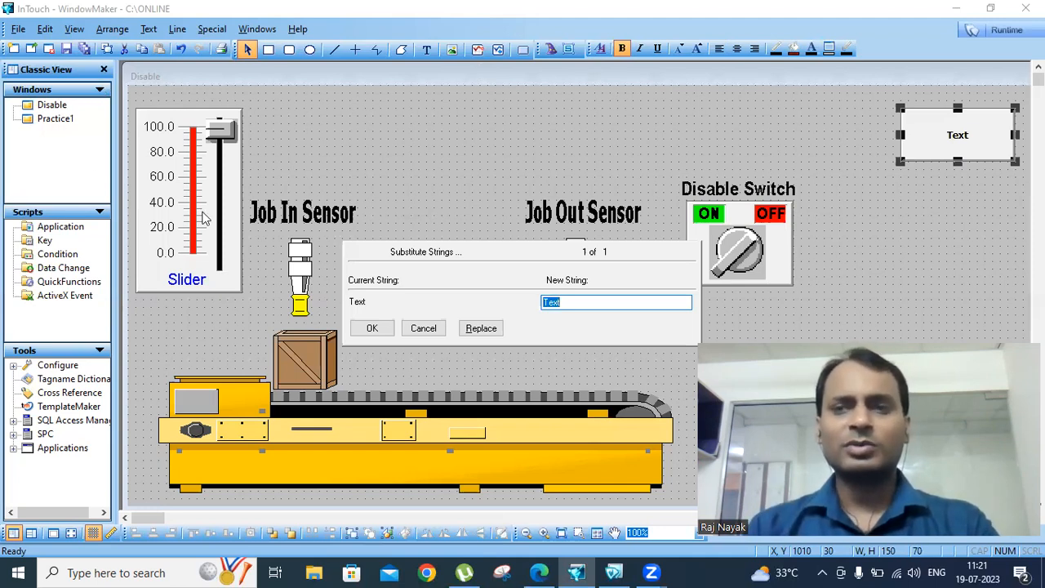
text(P)
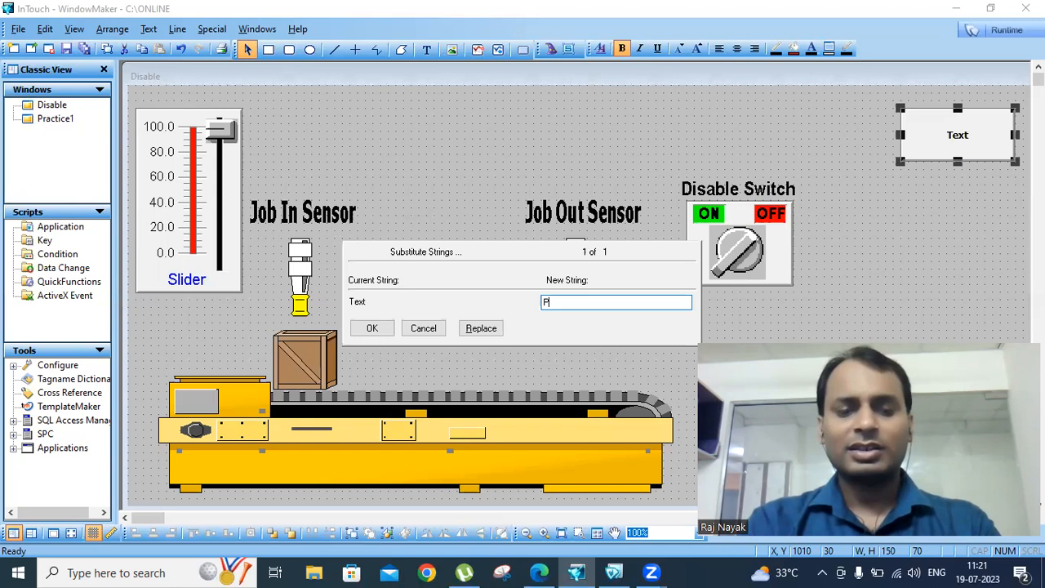
text(ract)
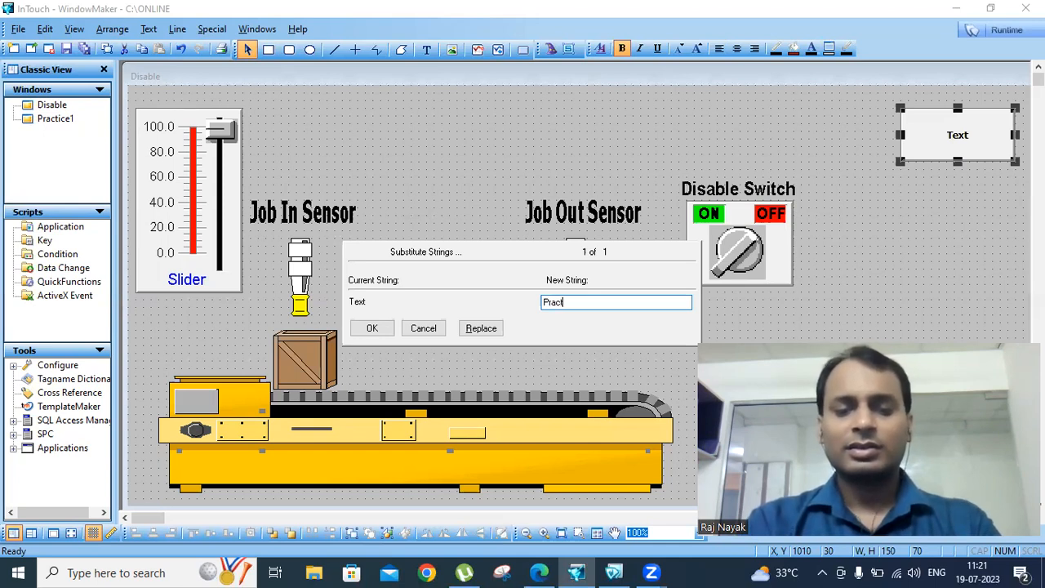
text(ice 1)
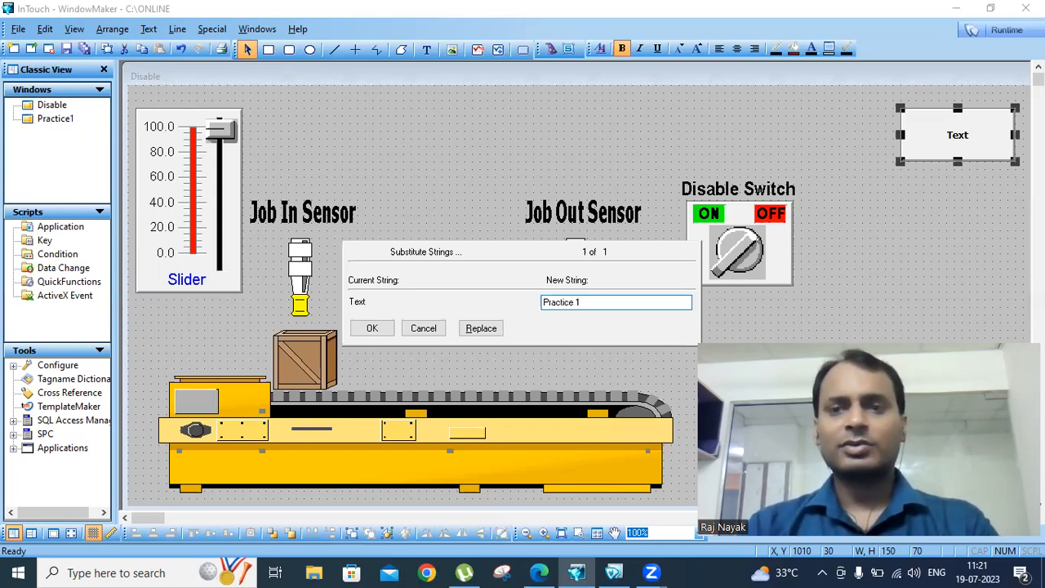
click(369, 328)
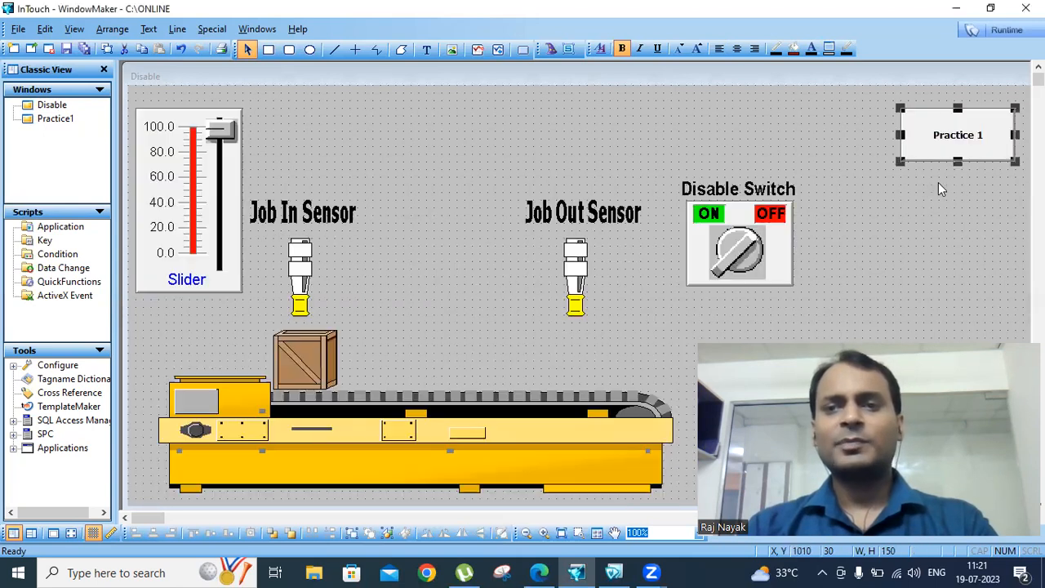
Give the Practice 1 button a Show Window link targeting only the Practice1 window
double_click(960, 139)
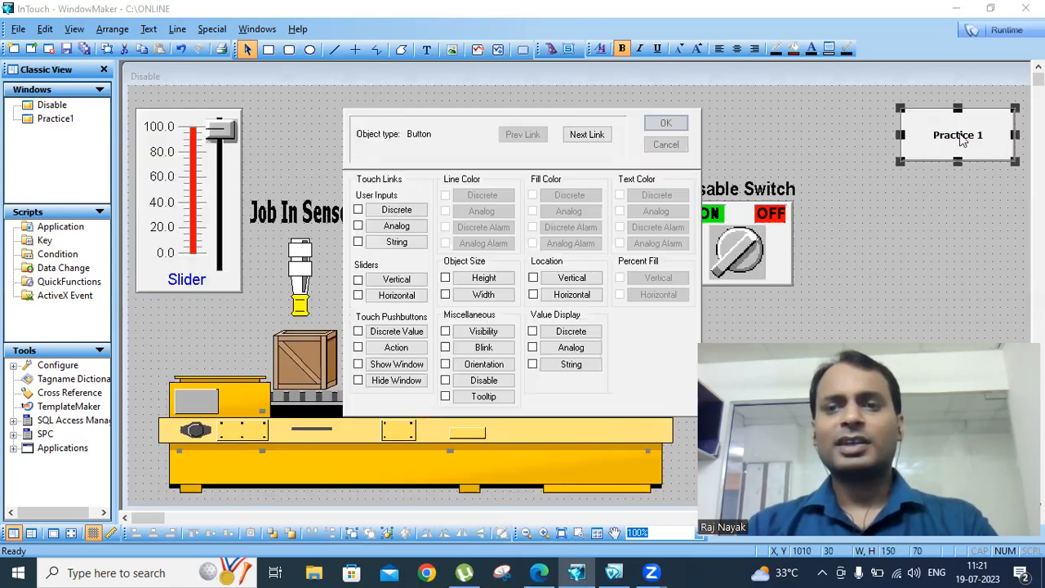
click(394, 364)
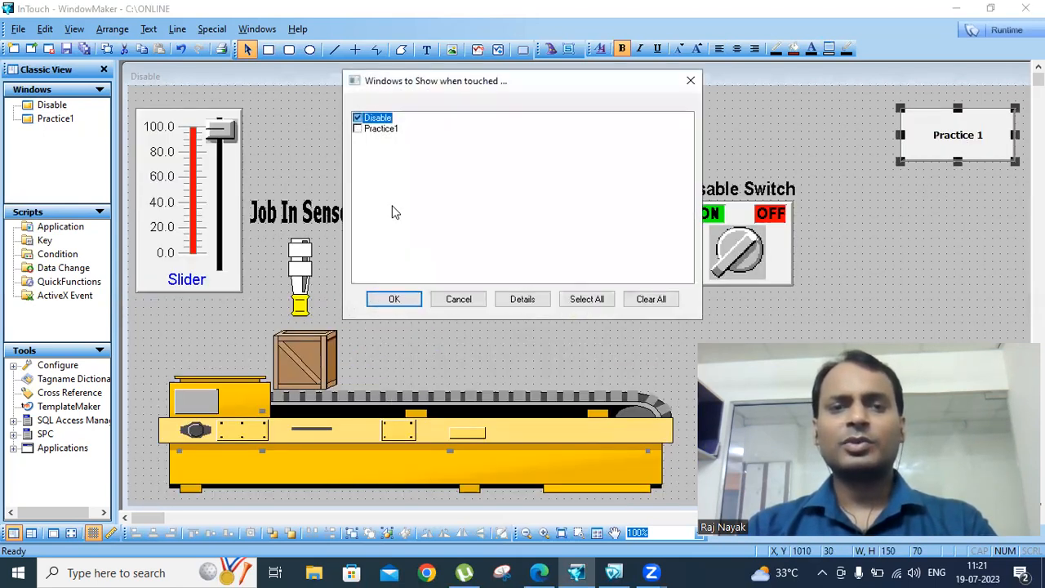
click(356, 129)
click(357, 129)
click(357, 117)
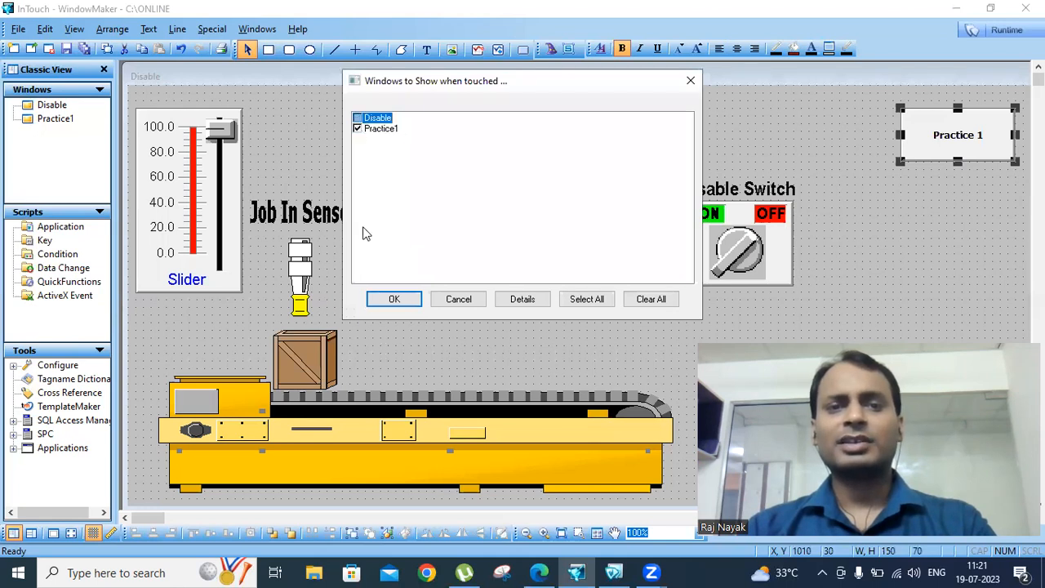
click(392, 299)
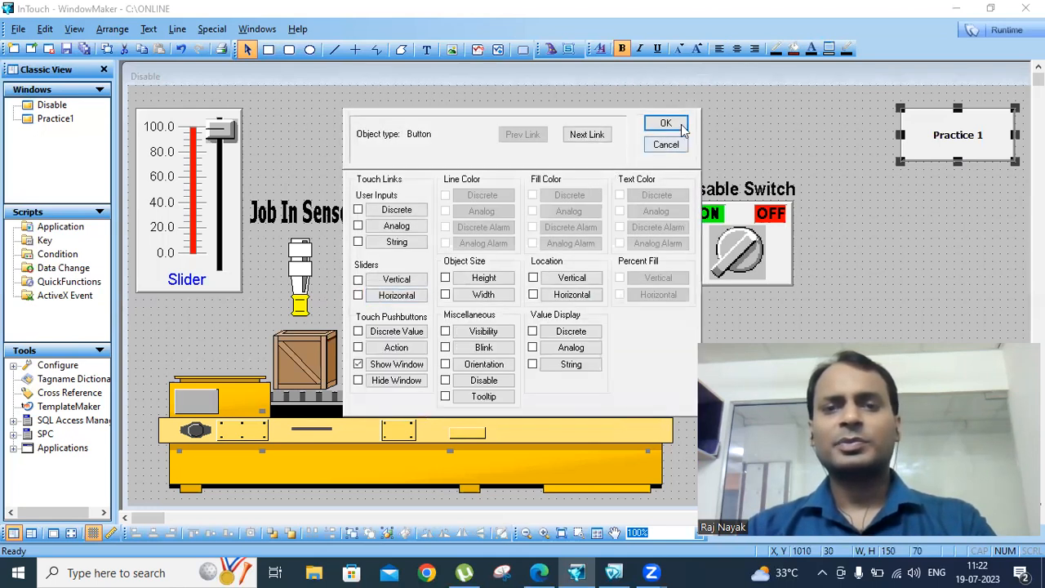
click(666, 123)
Copy the Practice 1 button and paste it near the top right of the Practice1 window
right_click(971, 122)
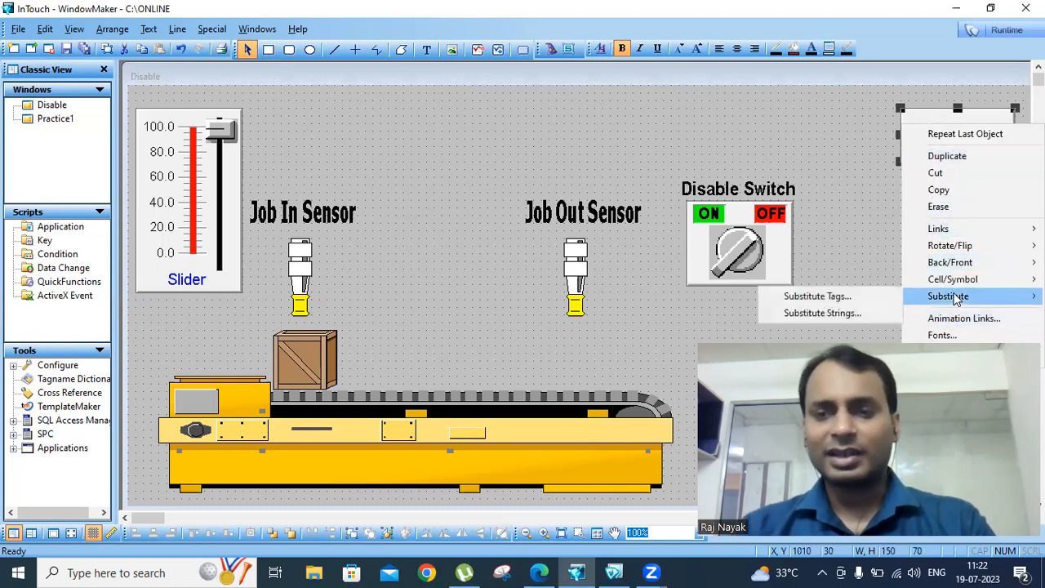
mouse_move(955, 286)
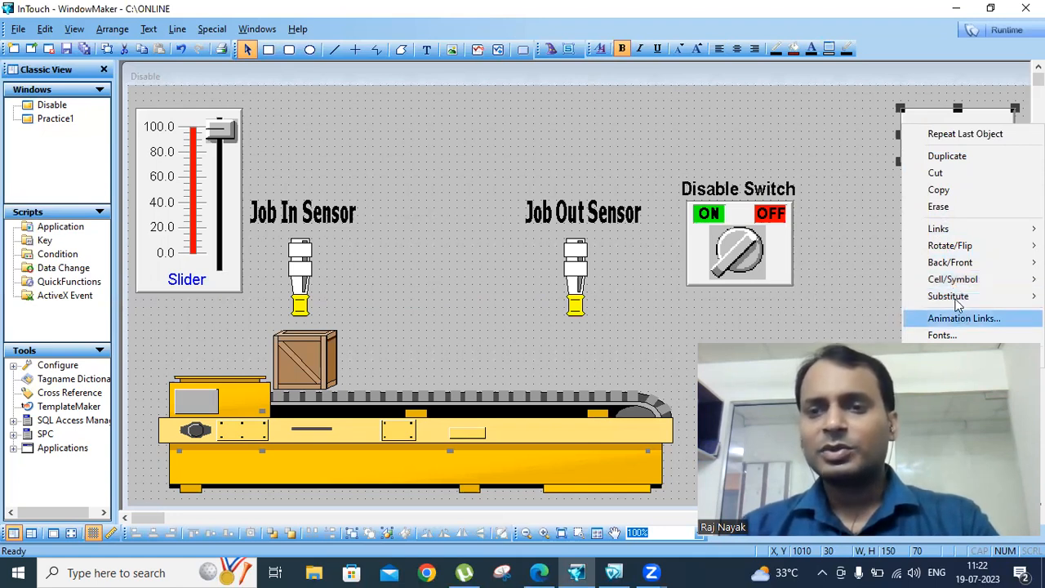
click(940, 189)
double_click(55, 120)
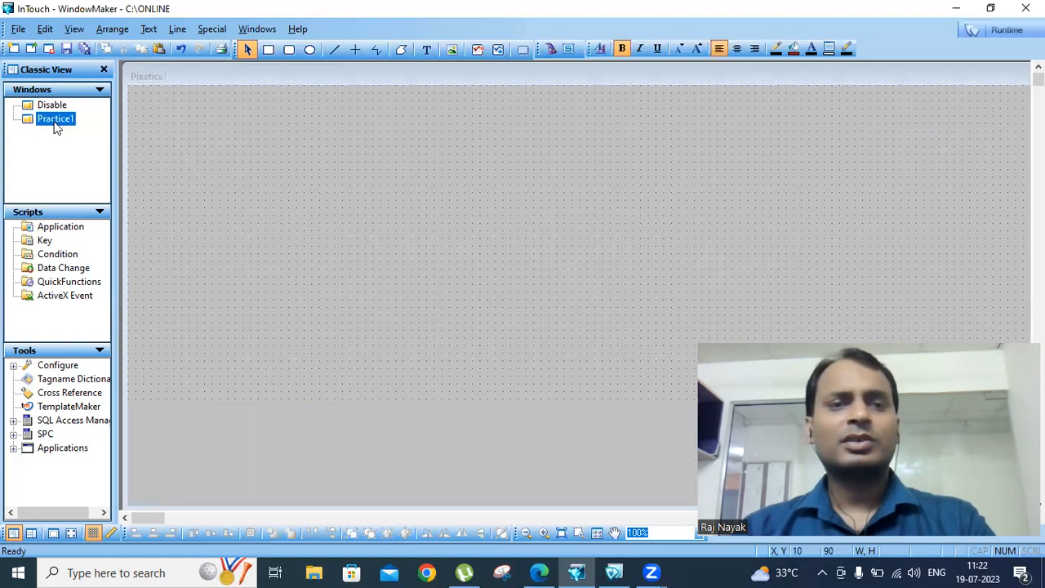
right_click(537, 139)
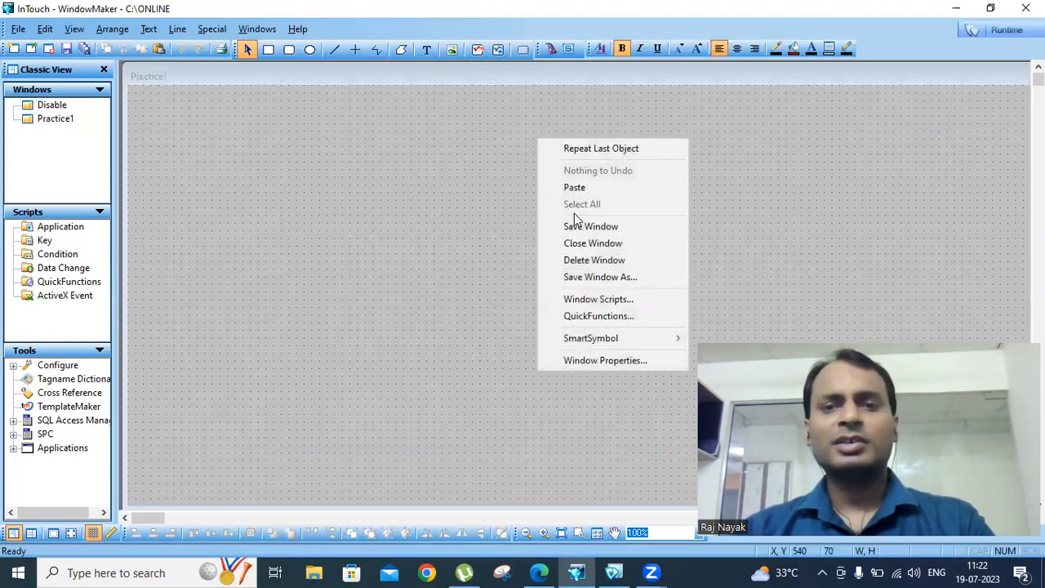
click(578, 186)
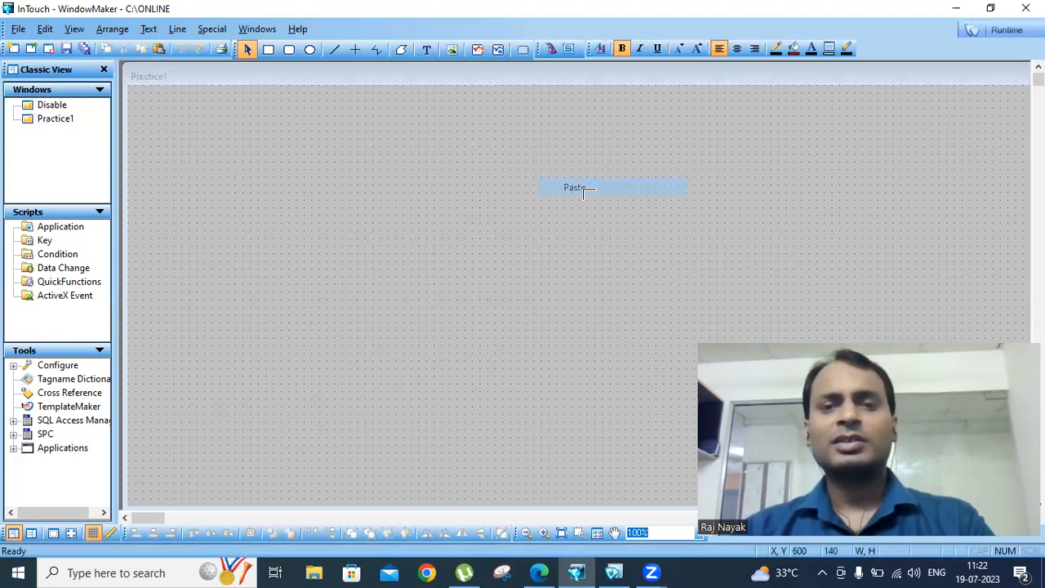
click(908, 105)
Relabel the pasted button 'Dsable' and make it show the Disable window instead of Practice1
double_click(912, 129)
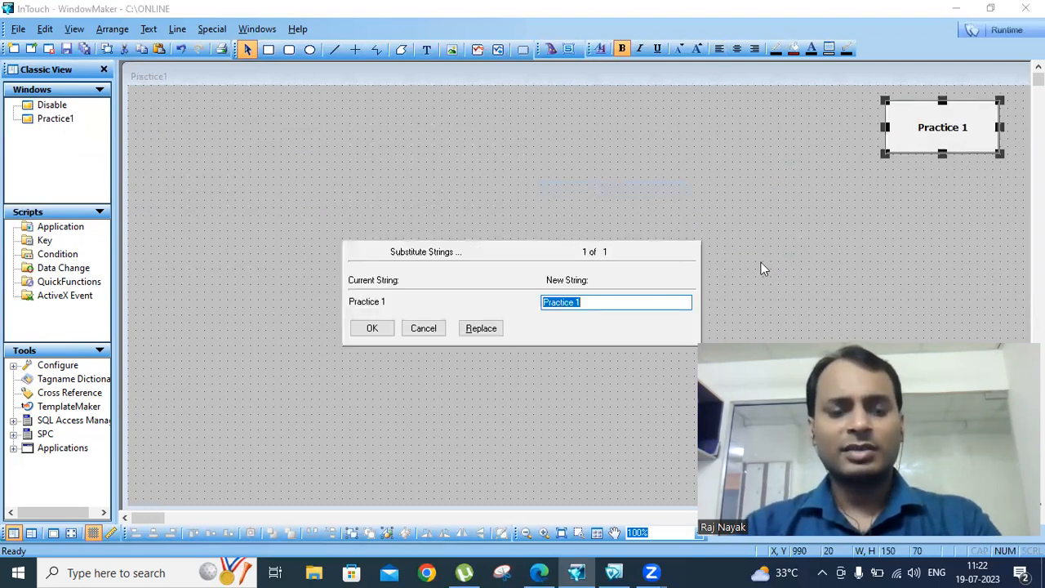
text(Dsable)
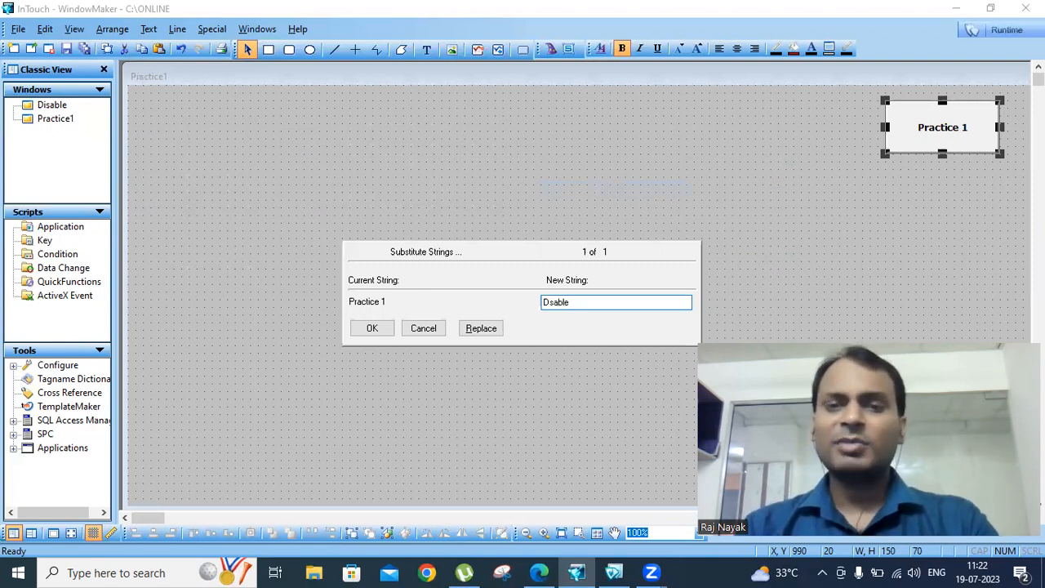
click(373, 328)
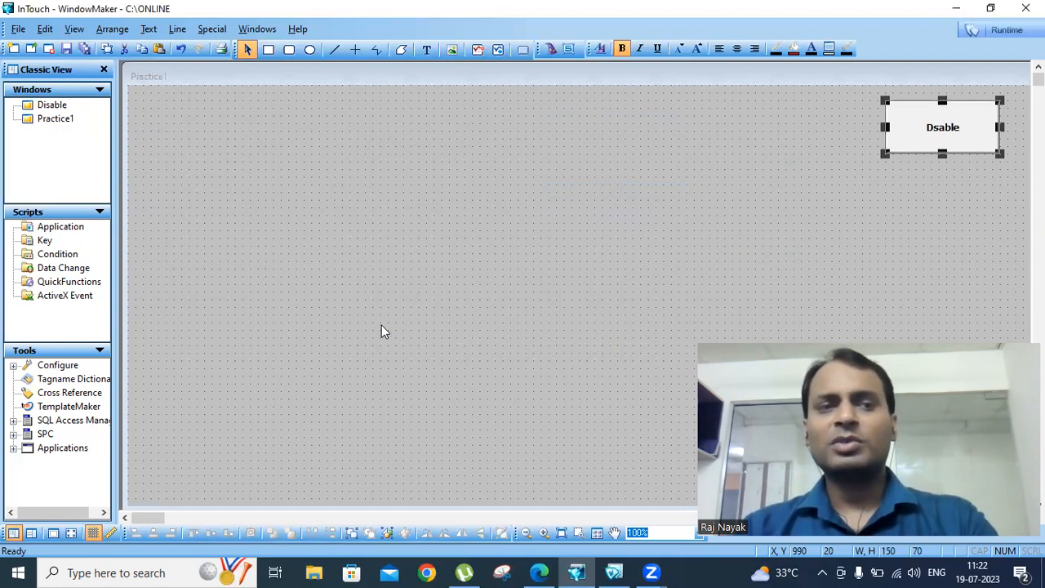
double_click(929, 136)
click(395, 364)
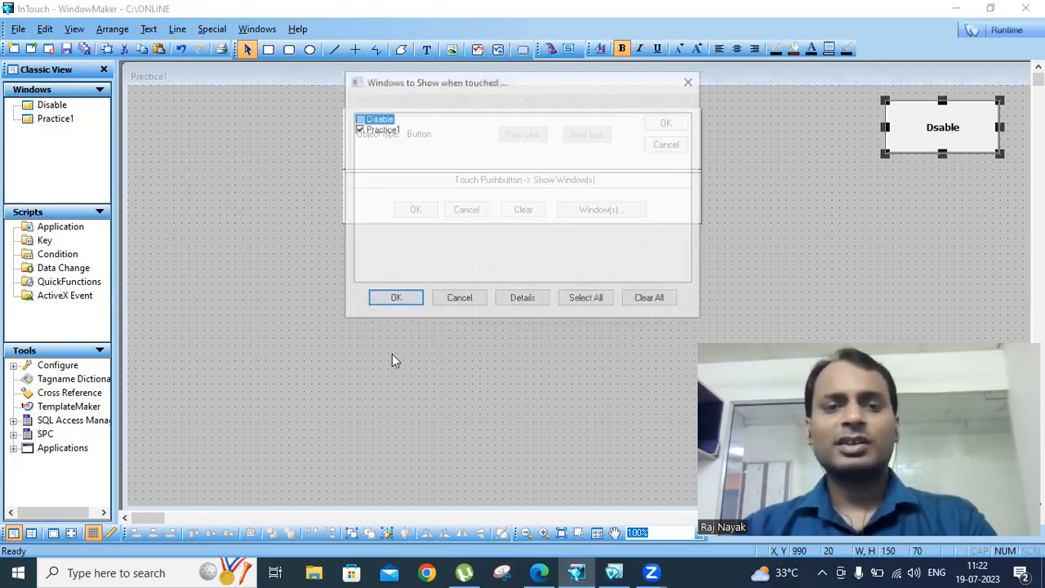
click(359, 130)
click(357, 119)
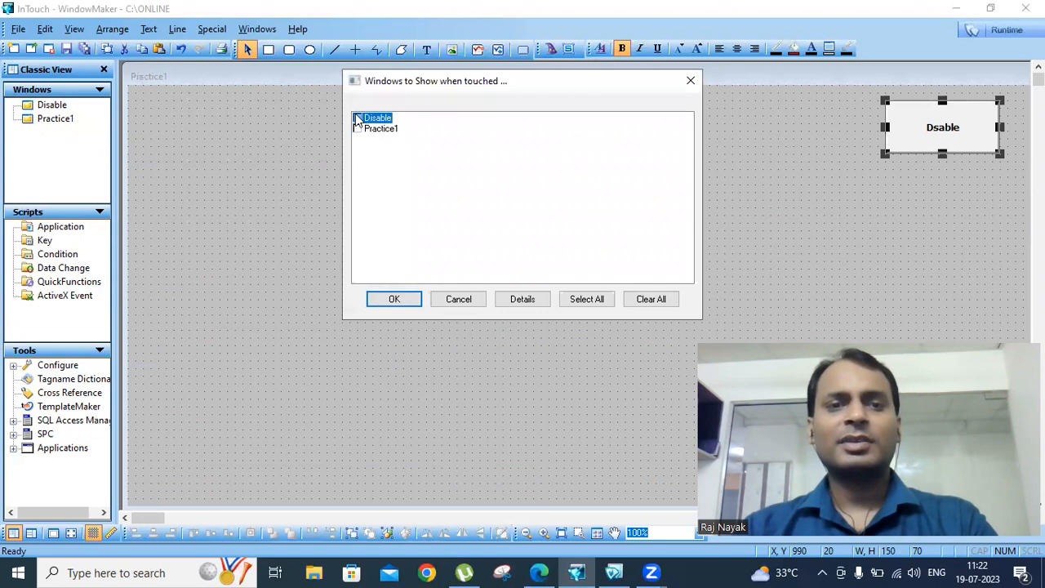
click(393, 298)
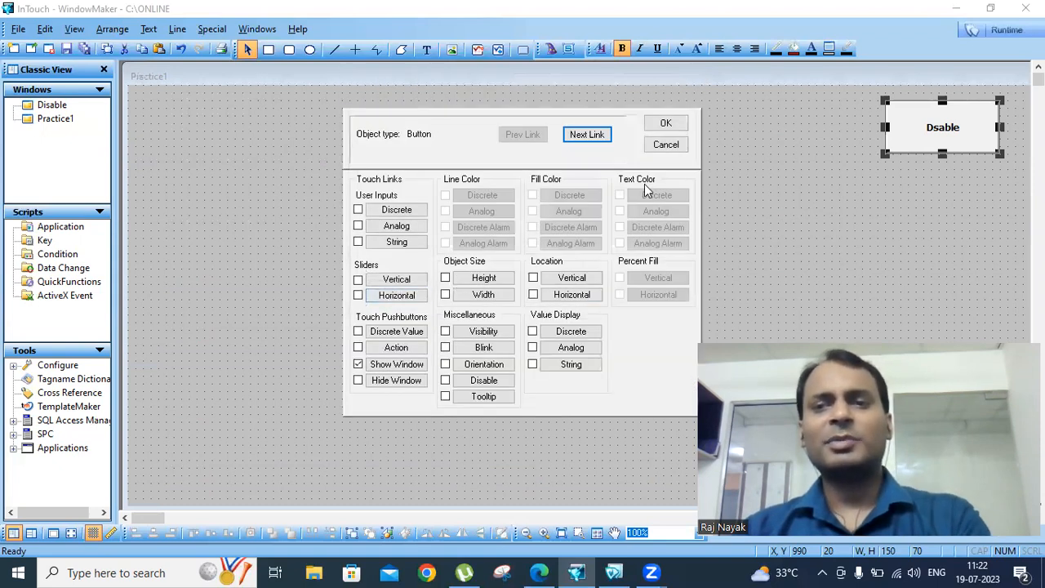
click(668, 124)
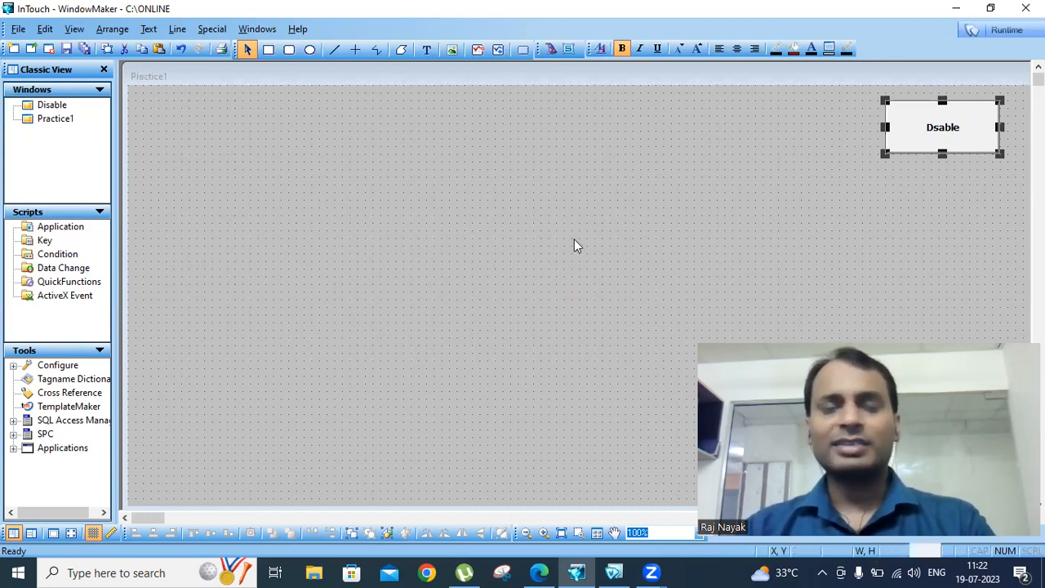
Reopen the Disable window, clear the selection and launch runtime
double_click(50, 107)
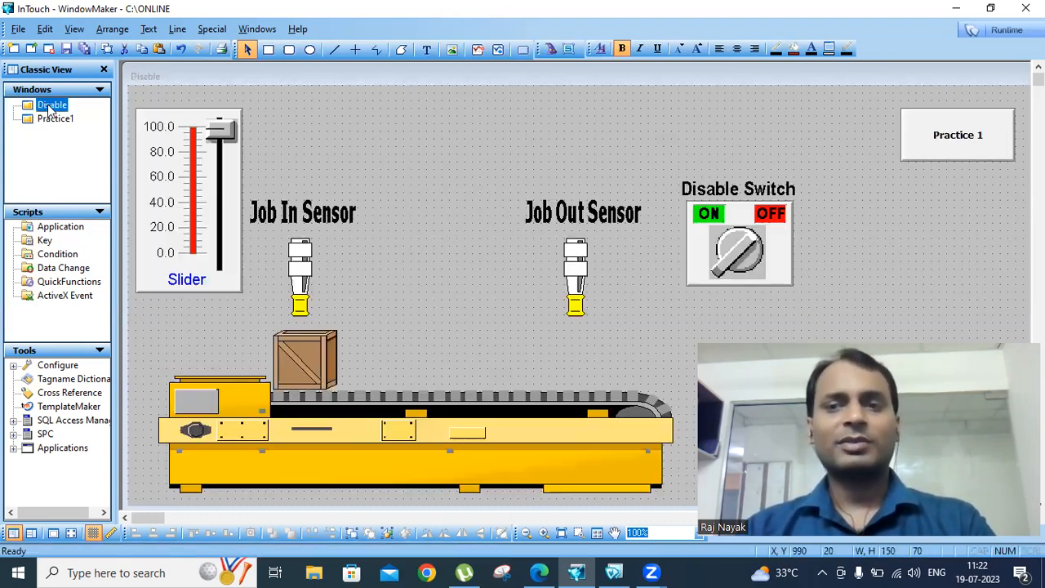
click(693, 120)
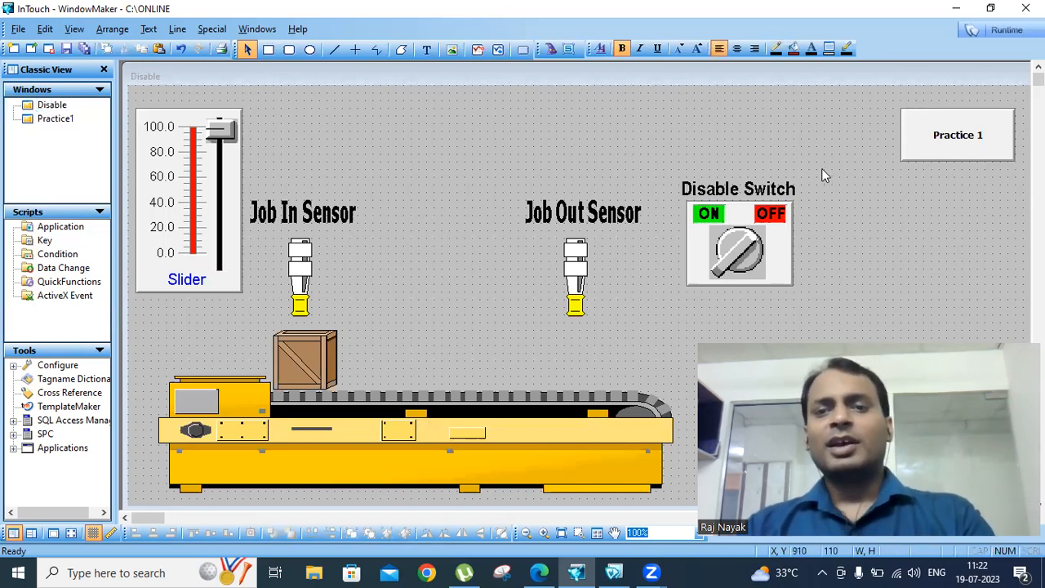
click(990, 29)
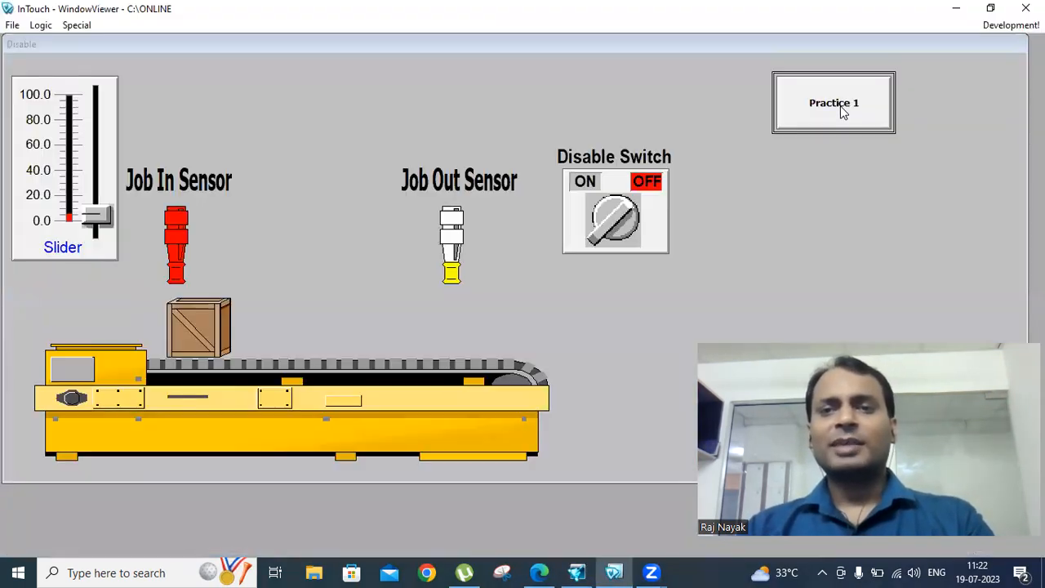
Test that Practice 1 and Dsable jump between the two windows, then return to Development
click(844, 111)
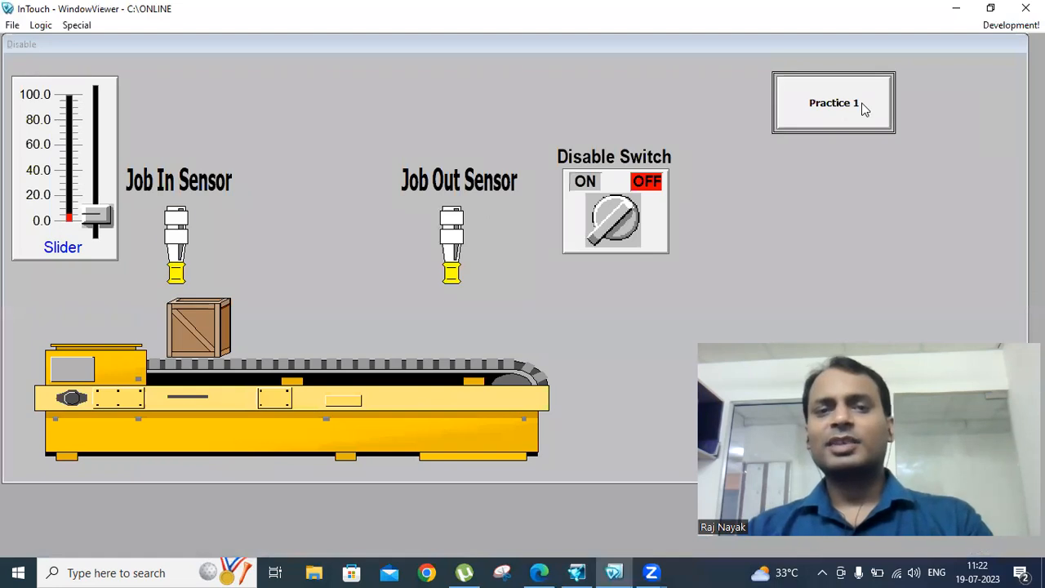
click(824, 95)
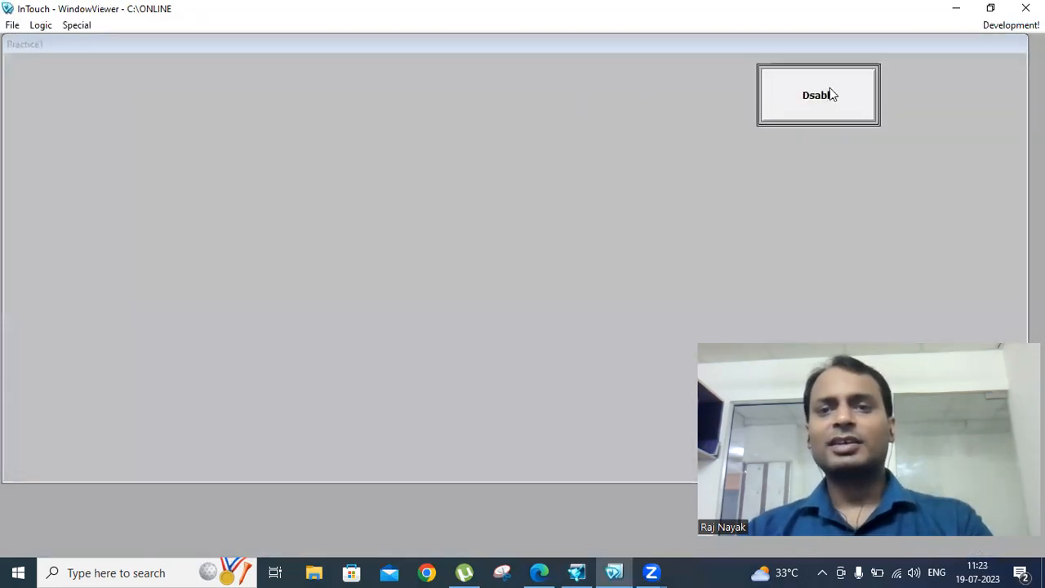
click(826, 105)
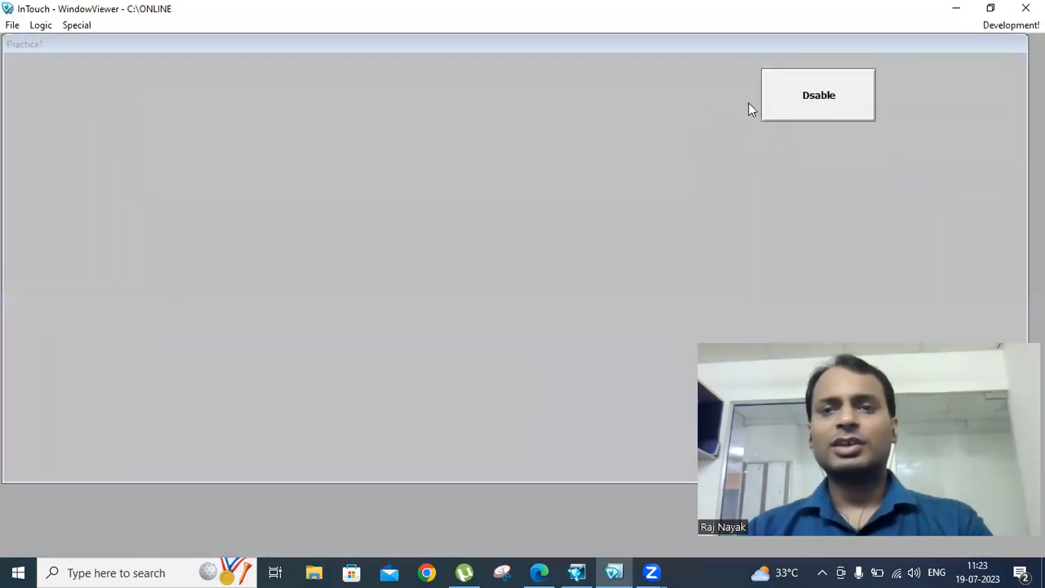
click(850, 99)
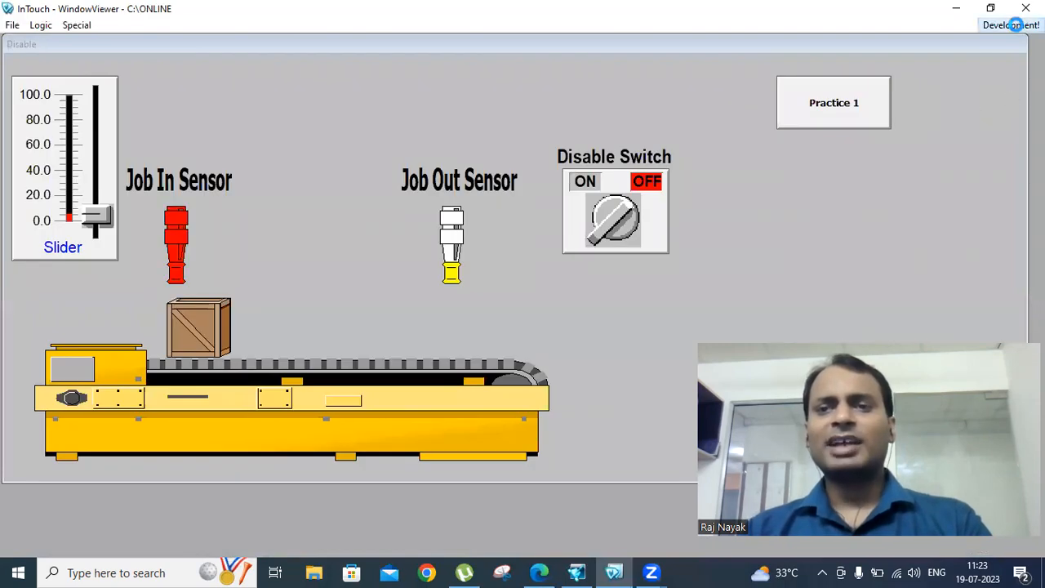
click(1008, 25)
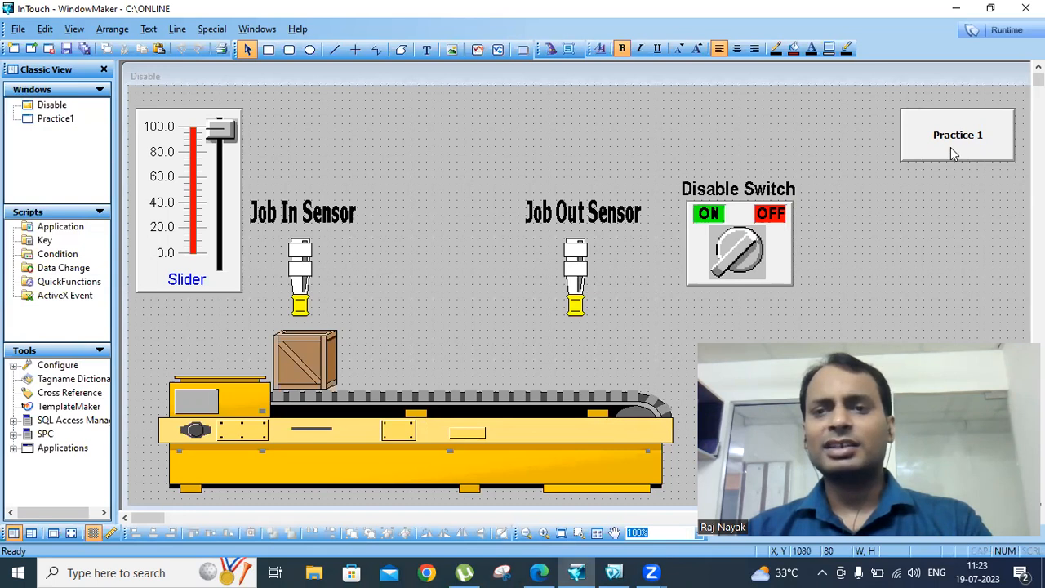
Check the switch's tag dt1, then give Practice 1 a Disable link on dt1 with Disabled State On
click(952, 148)
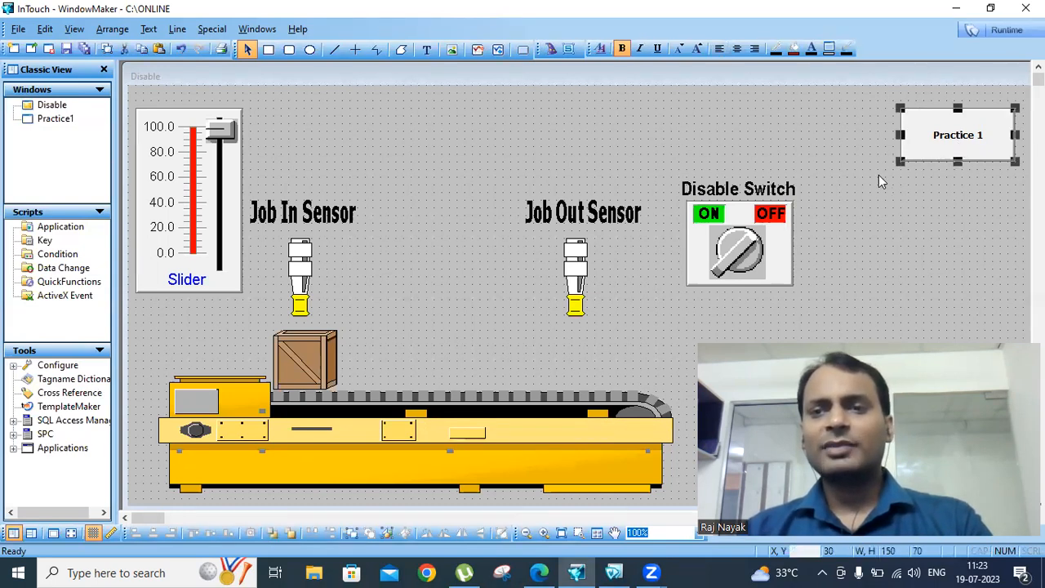
double_click(729, 231)
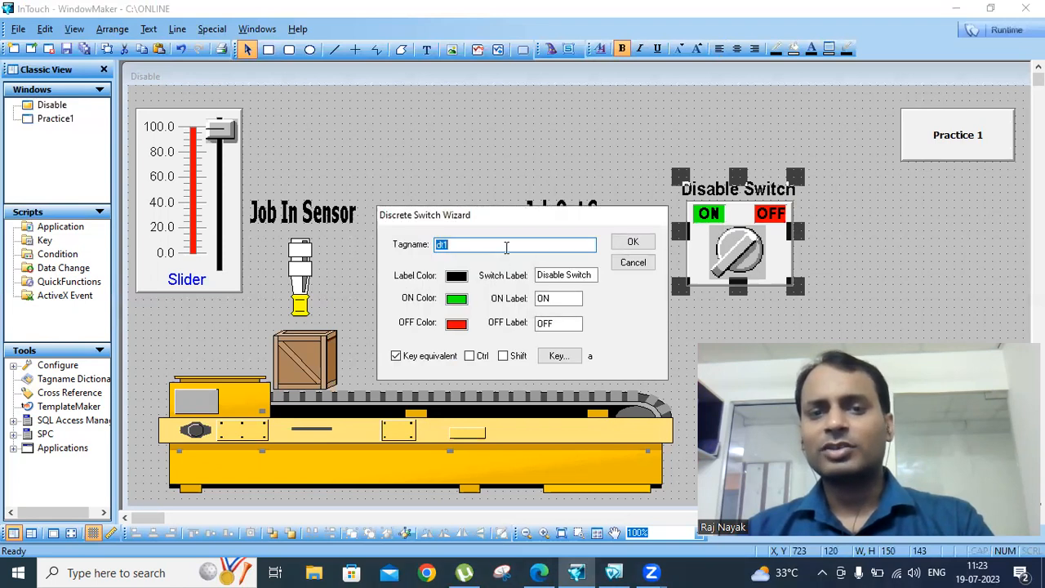
click(632, 241)
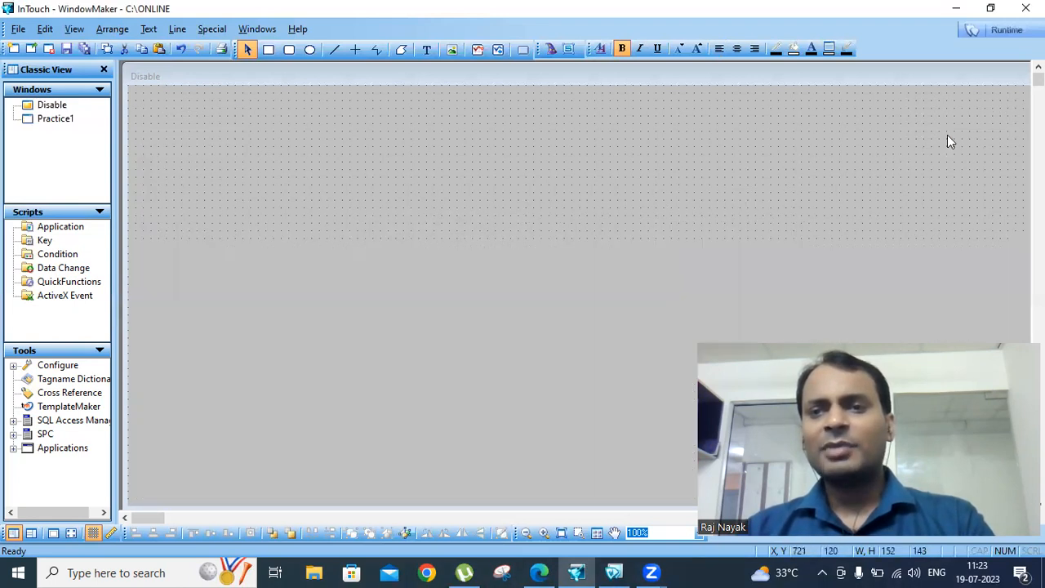
double_click(947, 141)
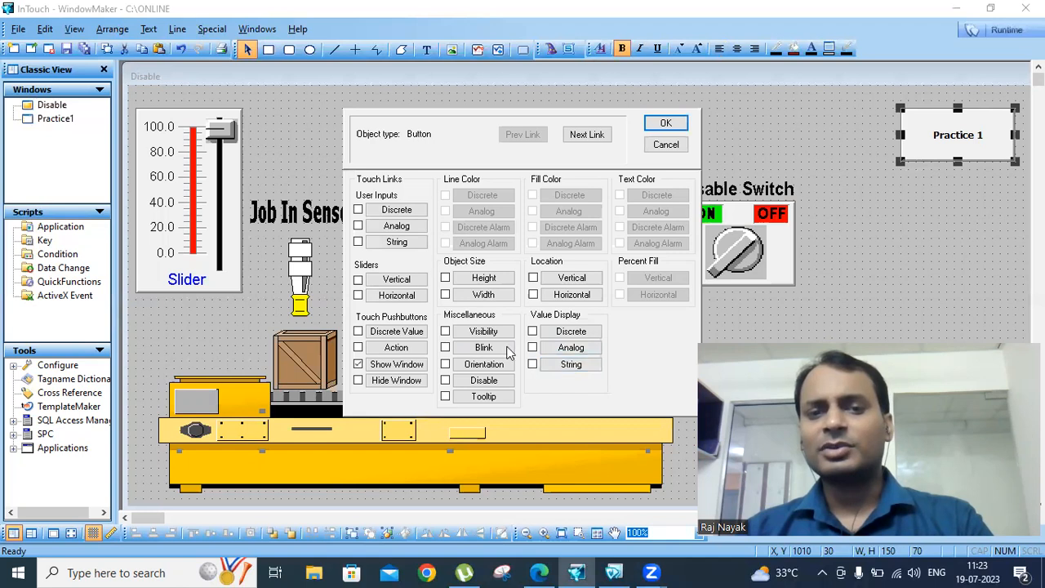
click(484, 382)
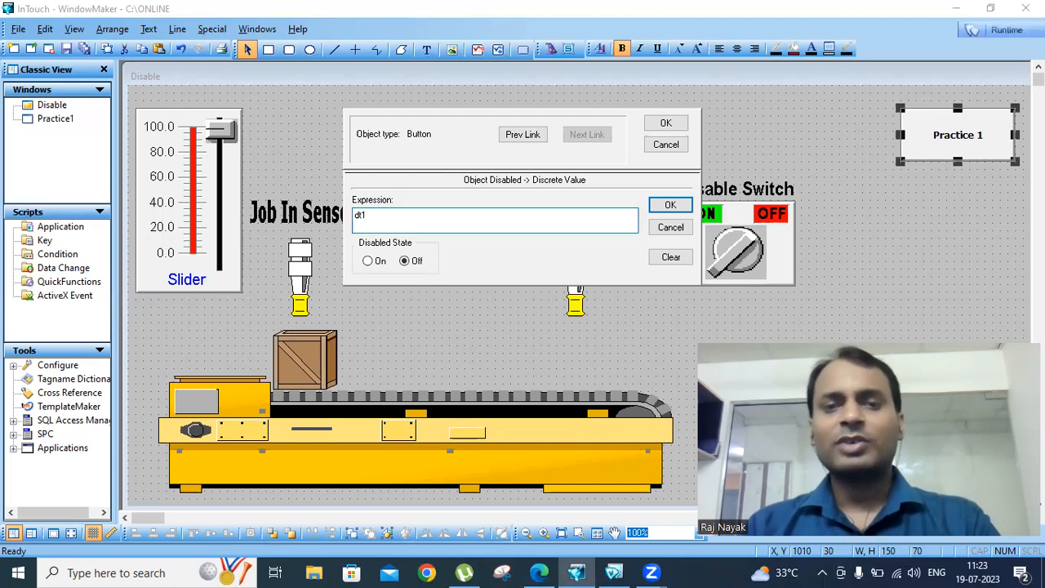
click(368, 262)
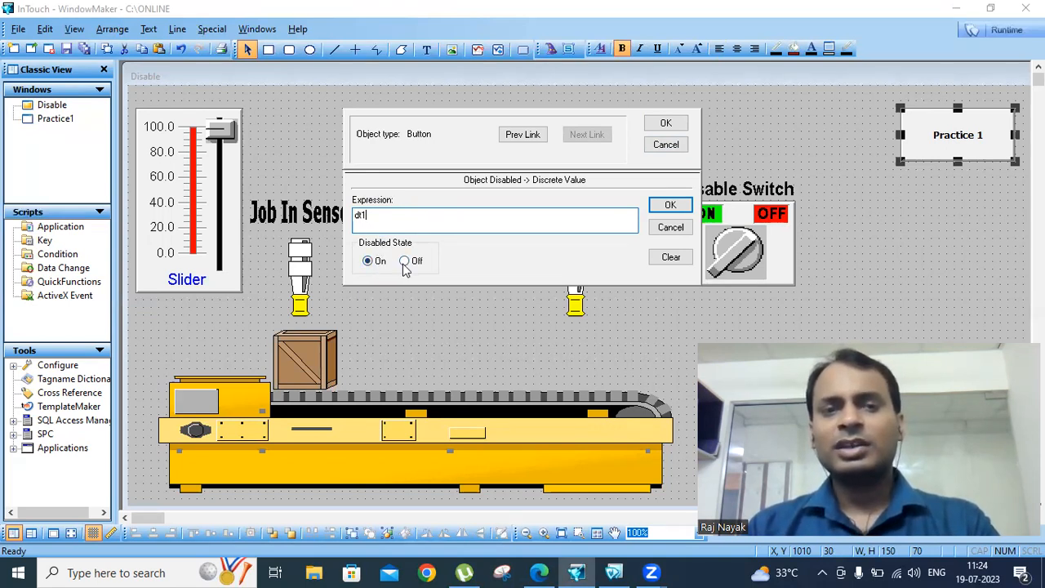
click(669, 124)
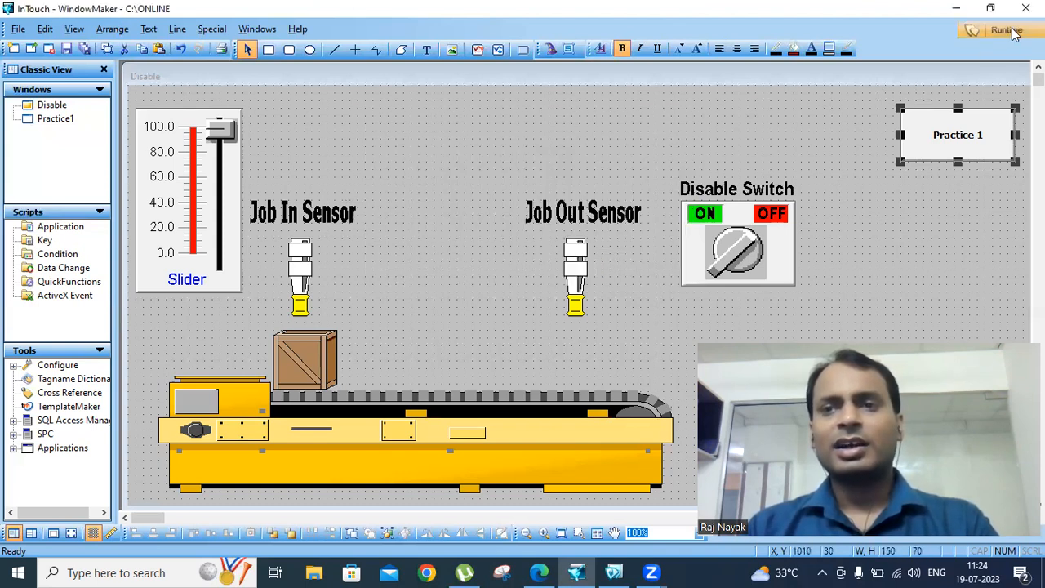
Run the windows, test Practice 1 with the Disable Switch on and off, then return to editing
click(1008, 30)
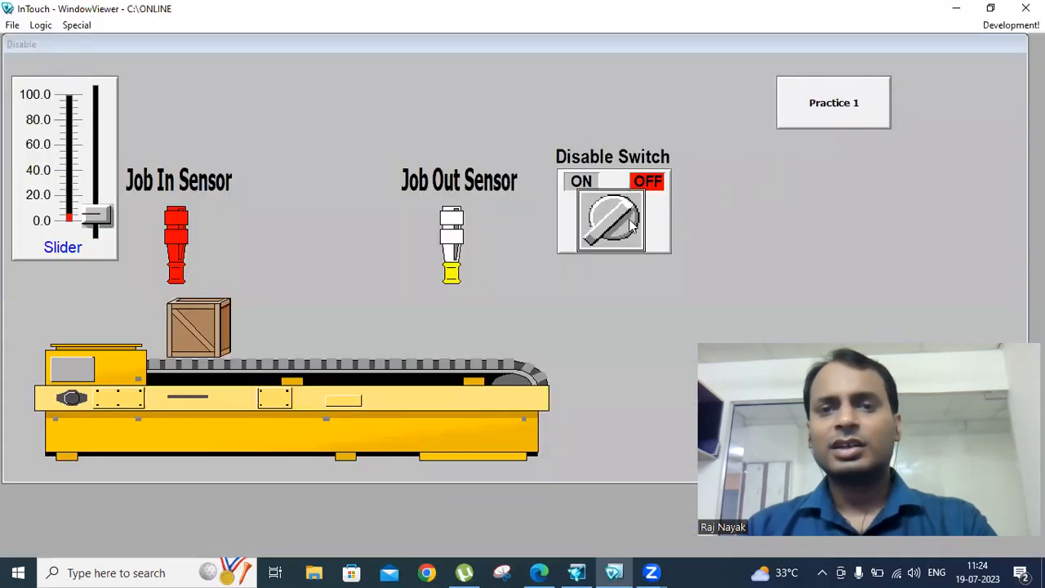
click(829, 111)
click(829, 108)
click(613, 228)
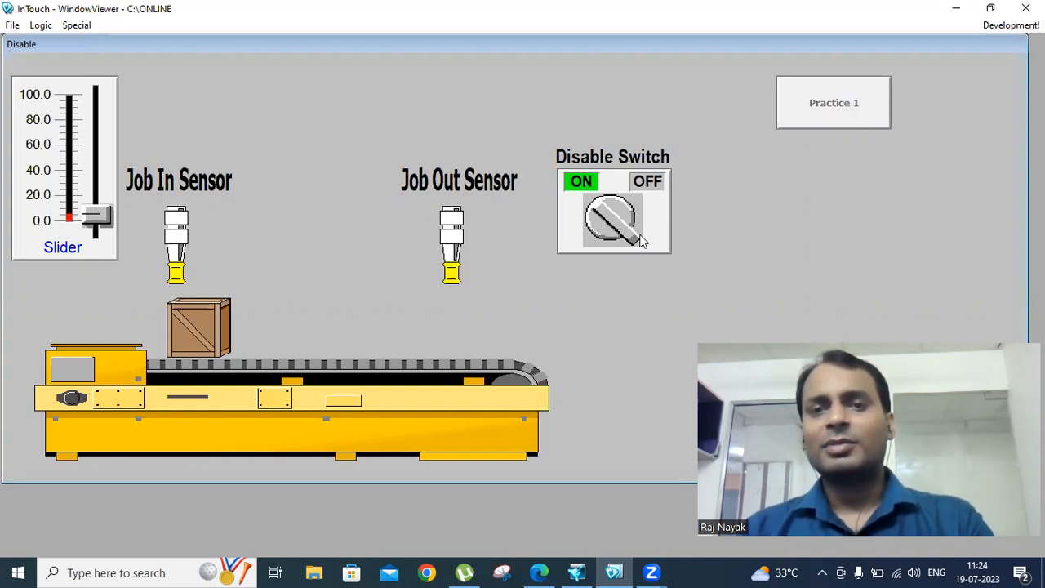
click(641, 241)
click(833, 104)
click(837, 108)
click(614, 241)
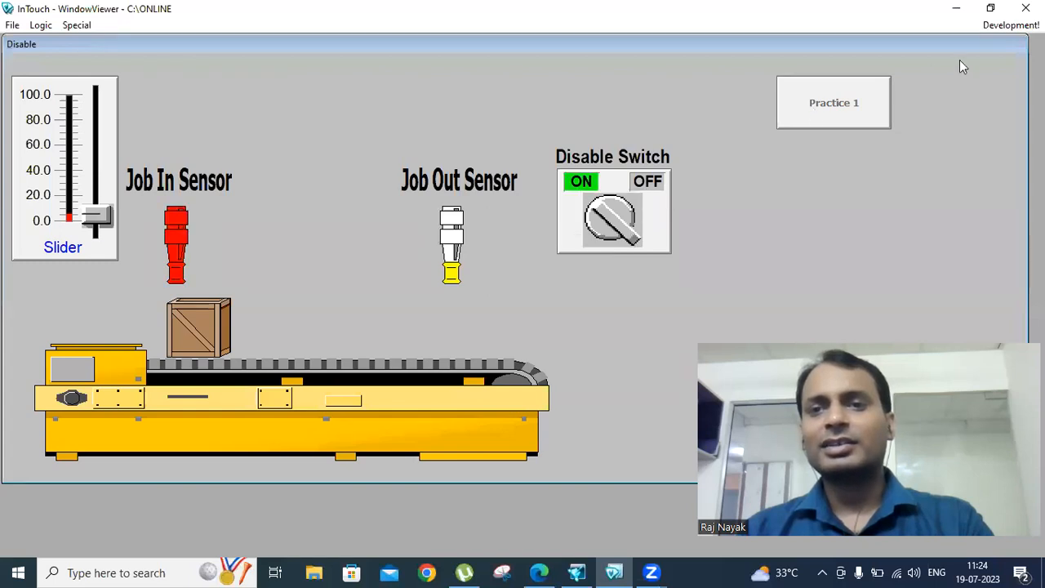
click(1010, 24)
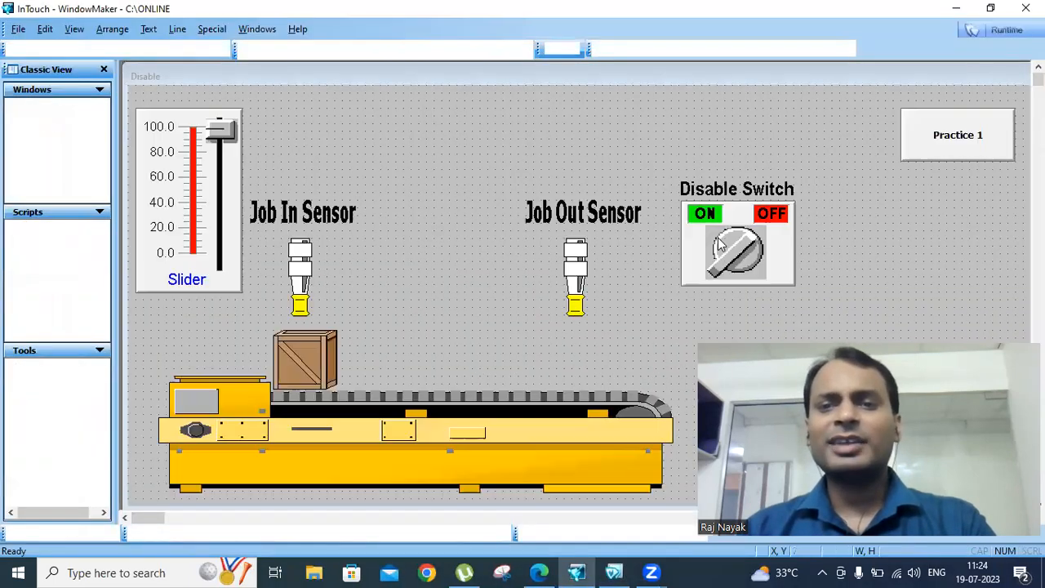
Change Practice 1's Disable link expression to dt1==1
click(719, 245)
double_click(944, 139)
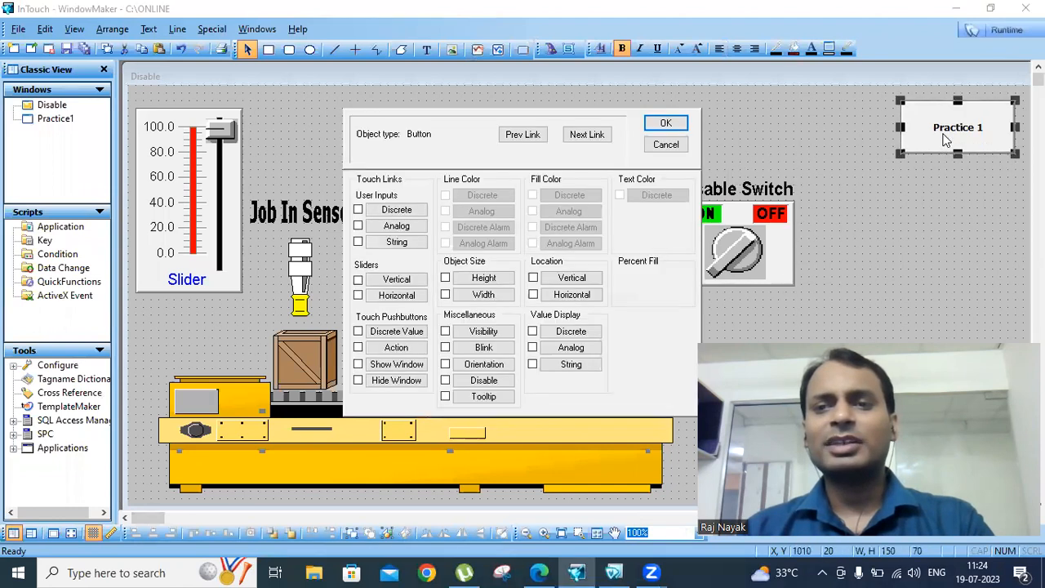
click(483, 379)
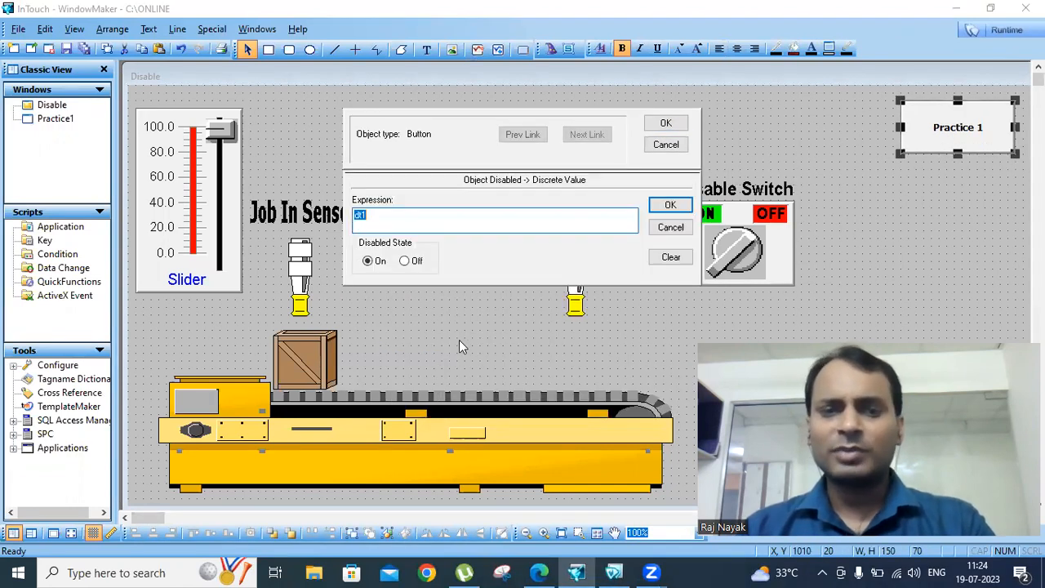
click(393, 221)
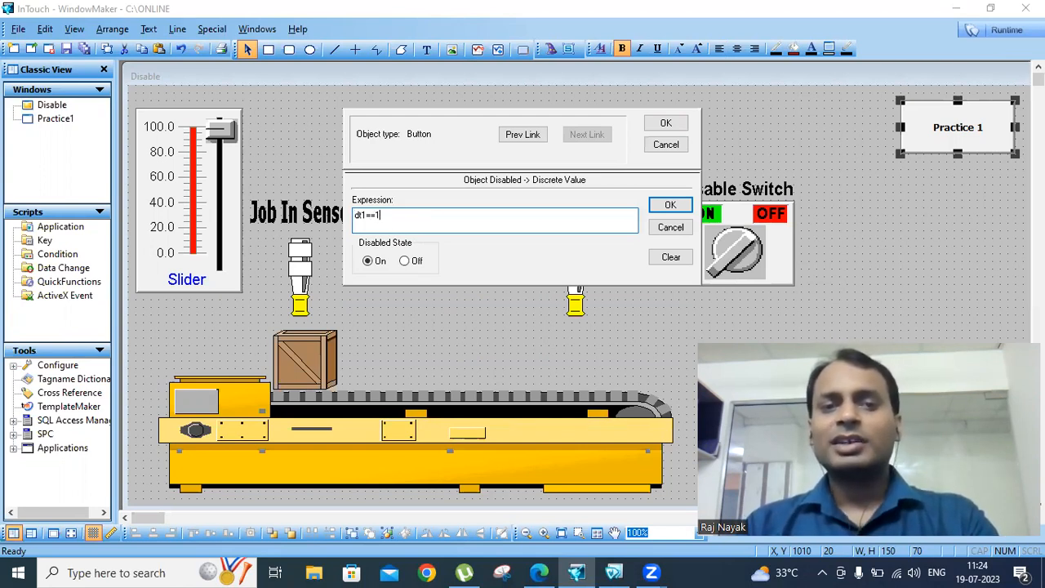
click(668, 206)
click(666, 123)
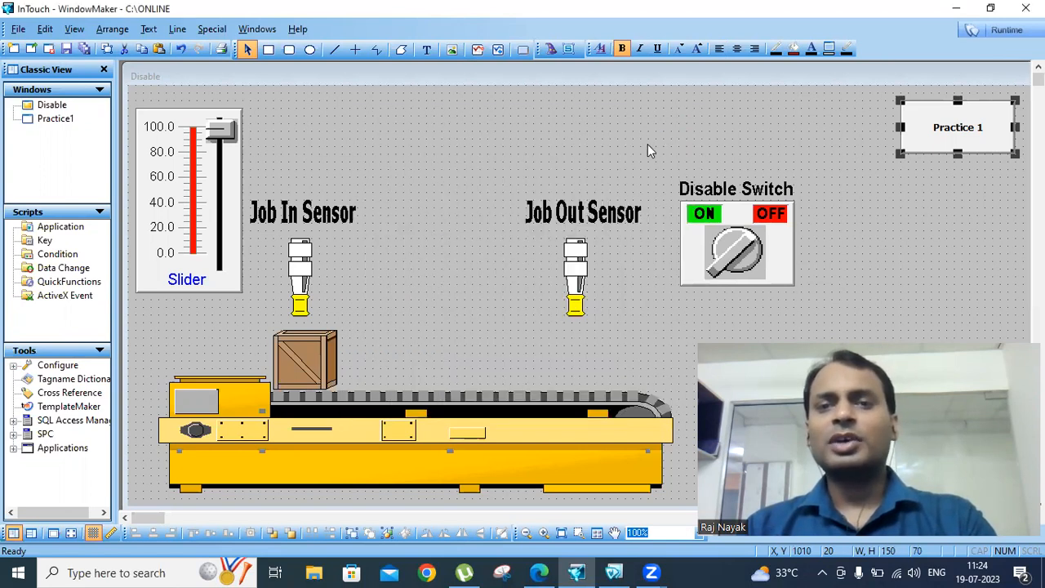
Test Practice 1 and Dsable in runtime while toggling the Disable Switch, then resume editing
click(1009, 31)
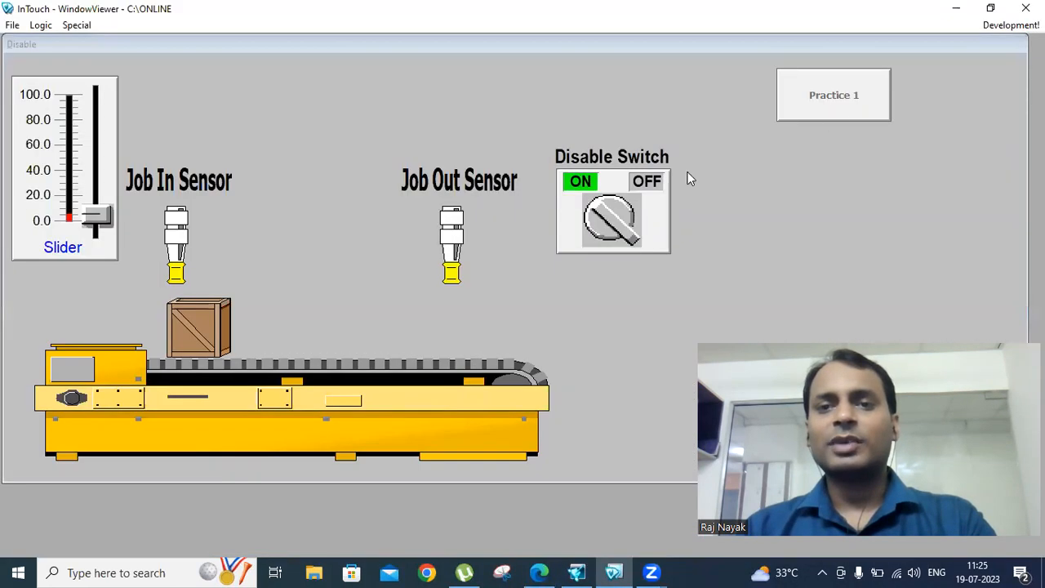
click(604, 222)
click(816, 94)
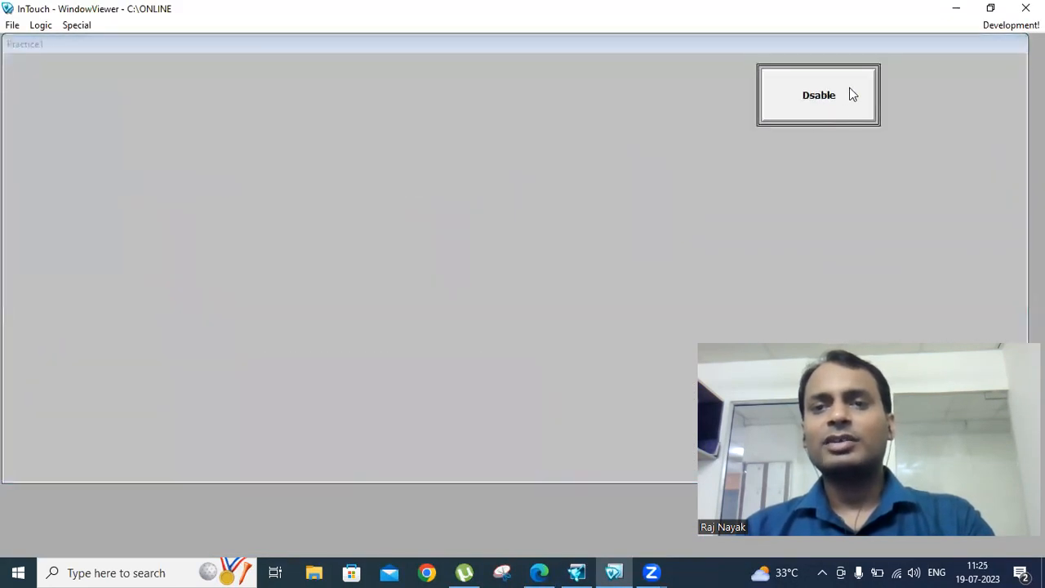
click(847, 90)
click(612, 224)
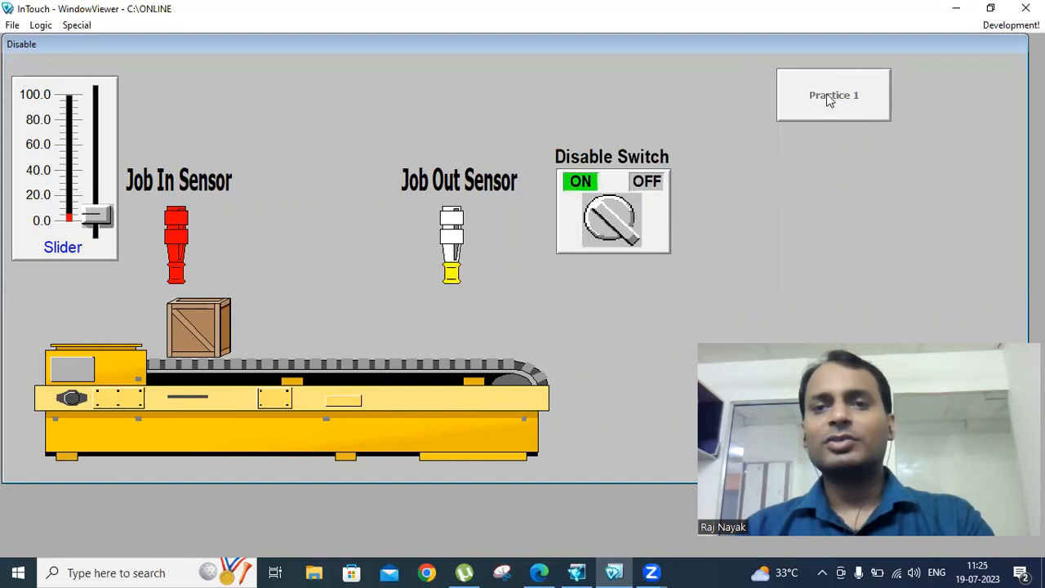
click(611, 229)
click(610, 227)
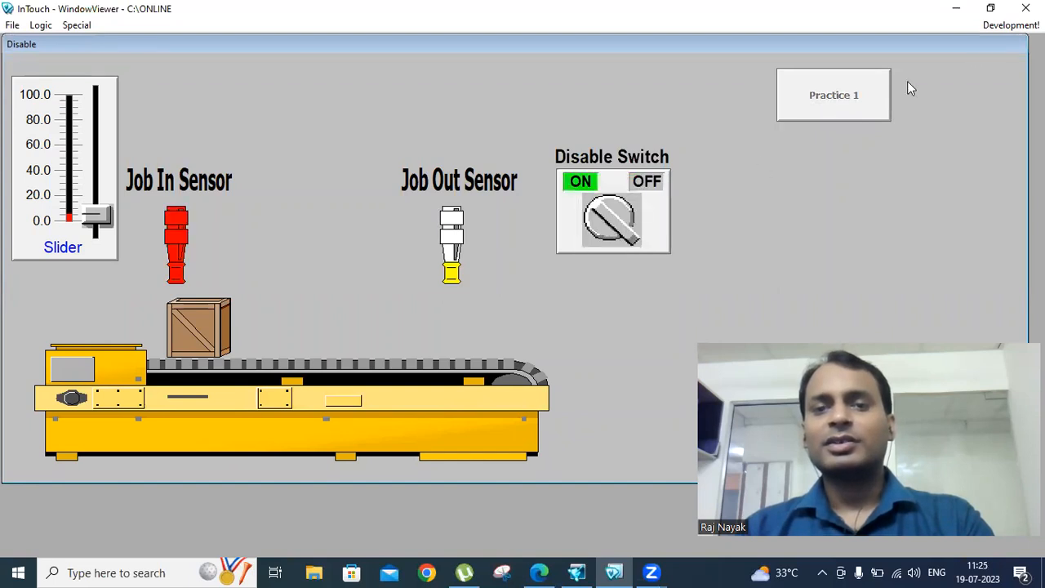
click(1011, 26)
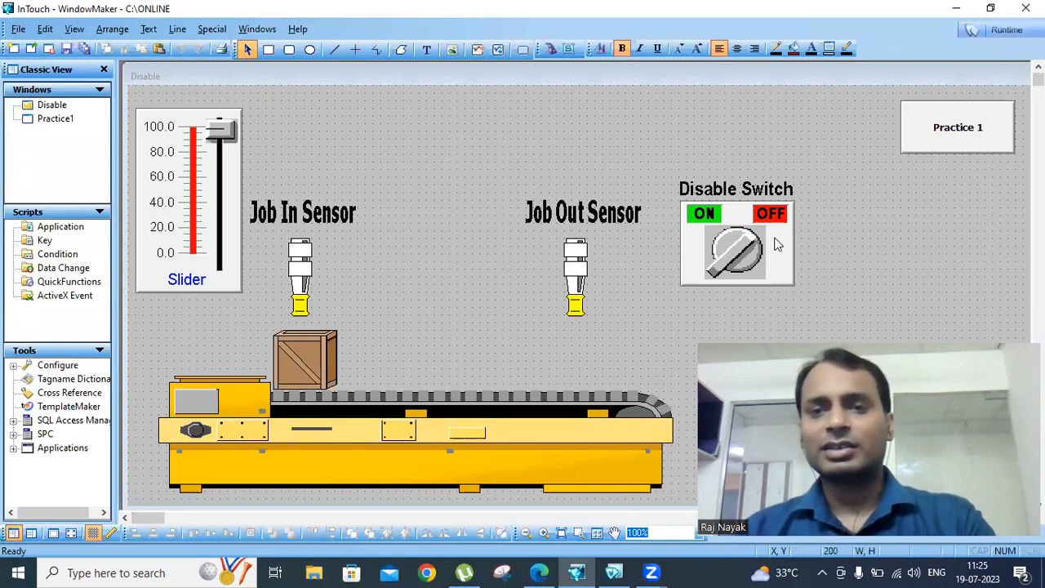
Set Practice 1's Disable link to Disabled State Off
double_click(921, 135)
click(474, 380)
click(405, 263)
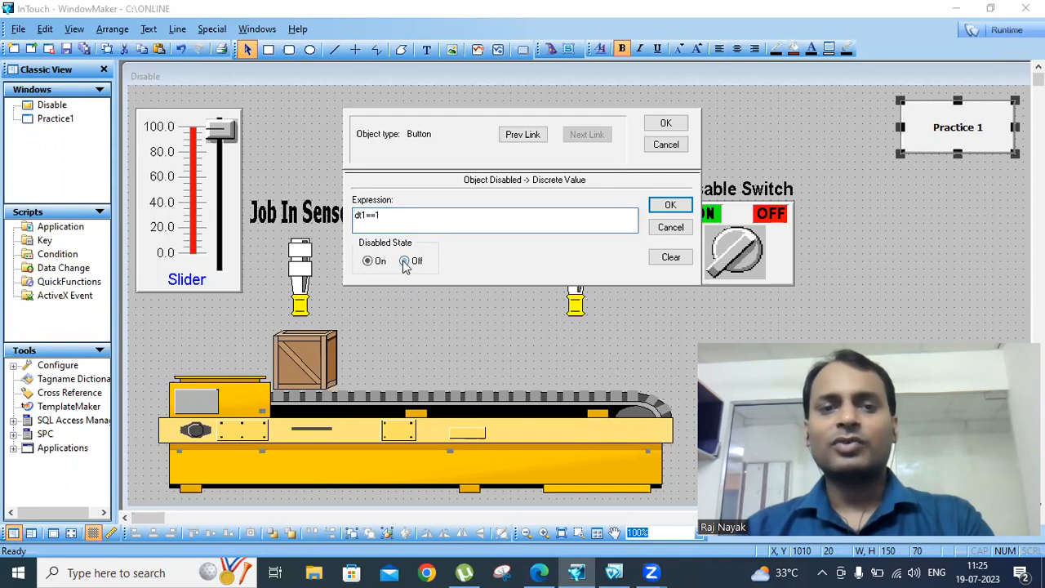
click(666, 123)
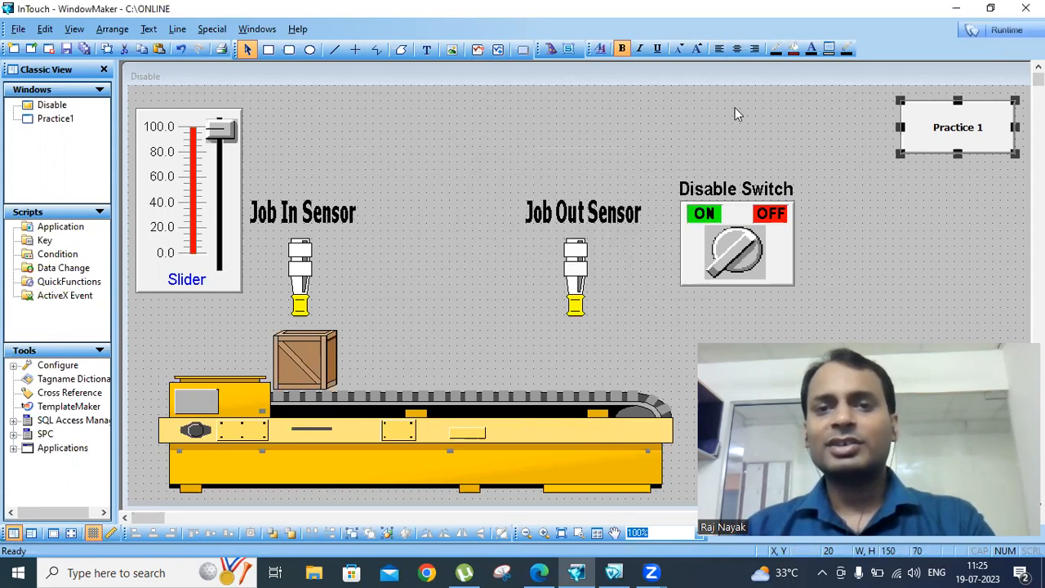
Toggle the Disable Switch in runtime to confirm Practice 1 greys out when OFF, then resume editing
click(1012, 31)
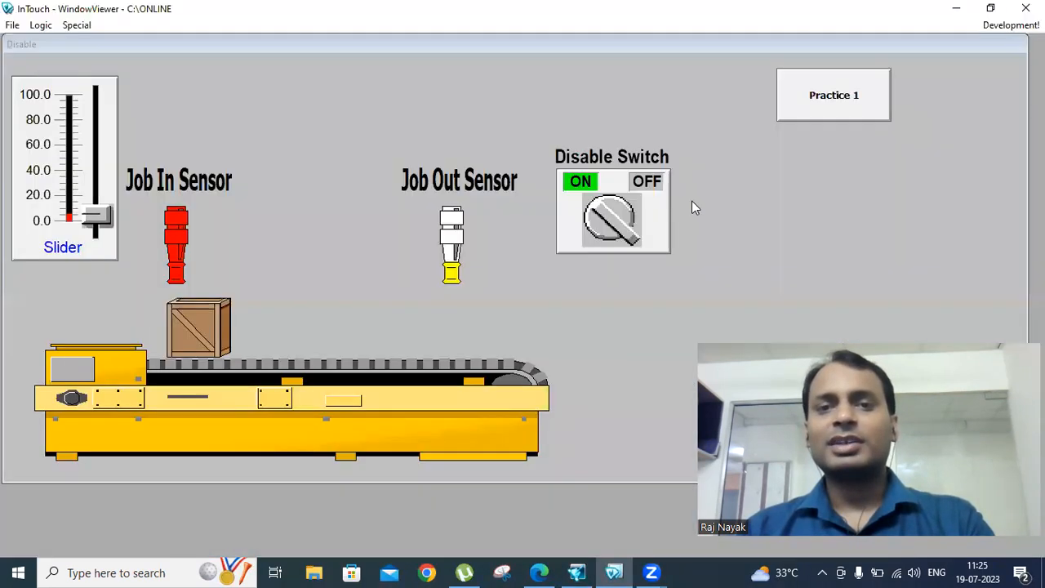
click(622, 237)
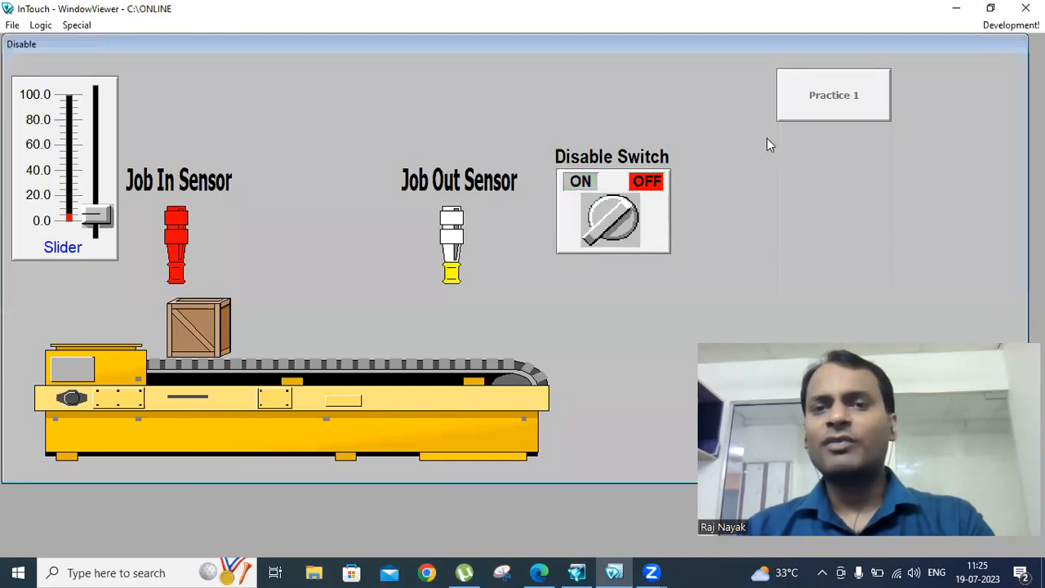
click(599, 230)
click(599, 229)
click(640, 213)
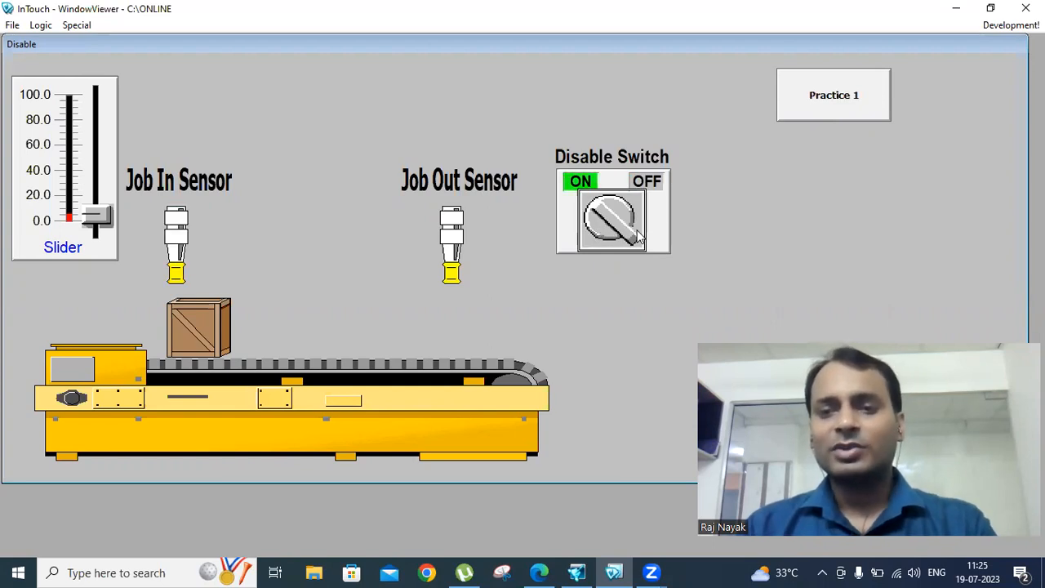
click(1009, 26)
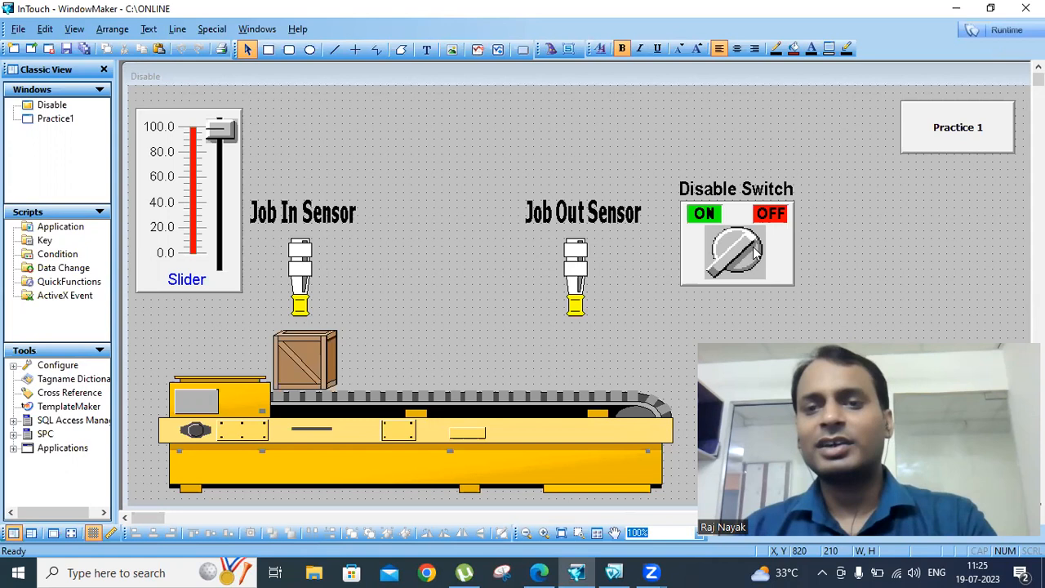
Set Practice 1's Disable link back to Disabled State On
double_click(924, 128)
click(503, 385)
click(364, 263)
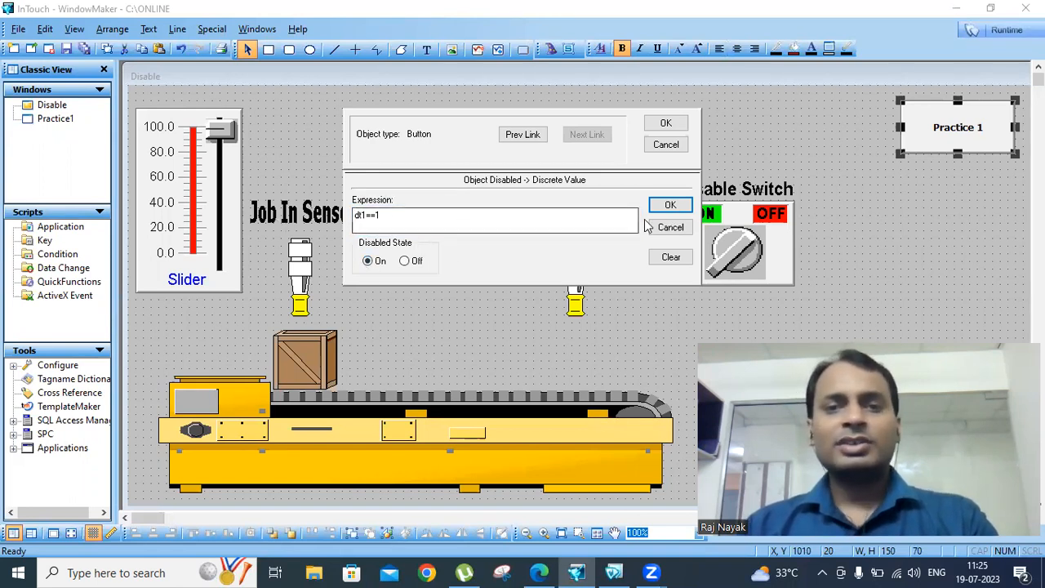
click(666, 123)
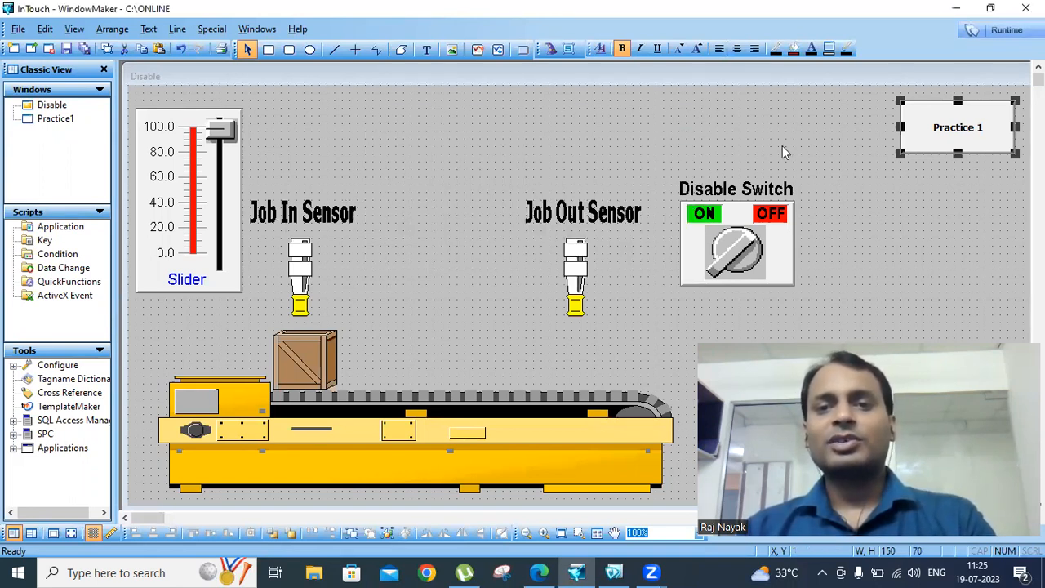
Move the Disable Switch up and left, near the window's top
click(914, 193)
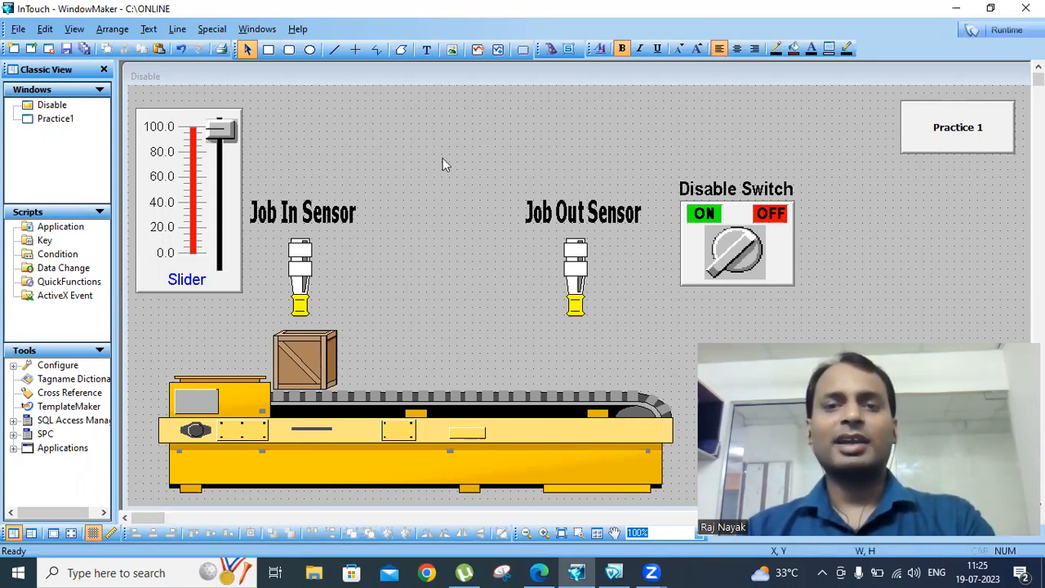
drag(755, 230, 731, 152)
click(823, 227)
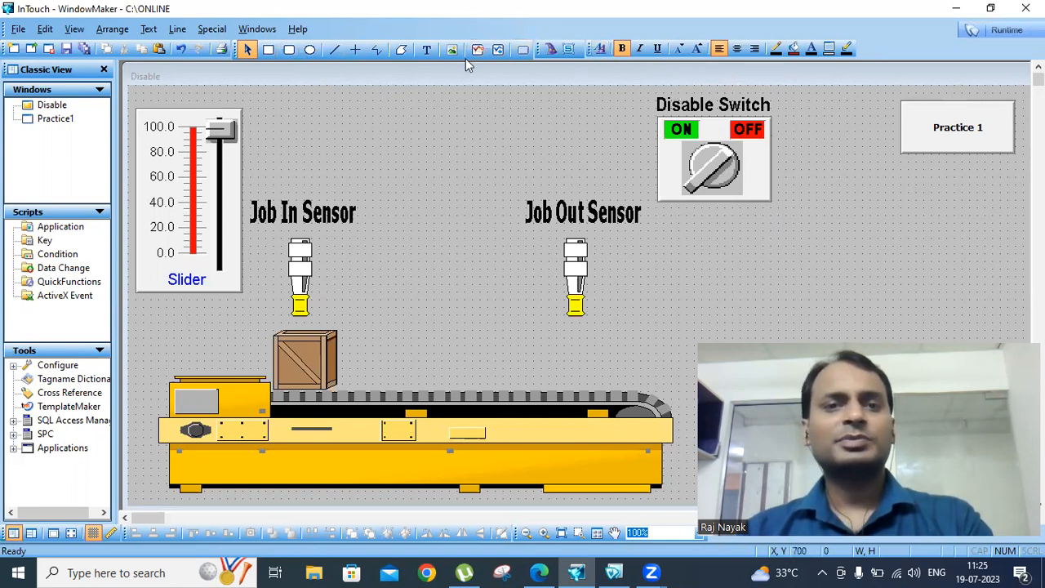
Draw a new button below the Disable Switch and place a Tube Light wizard to its right
click(522, 50)
drag(647, 246, 785, 299)
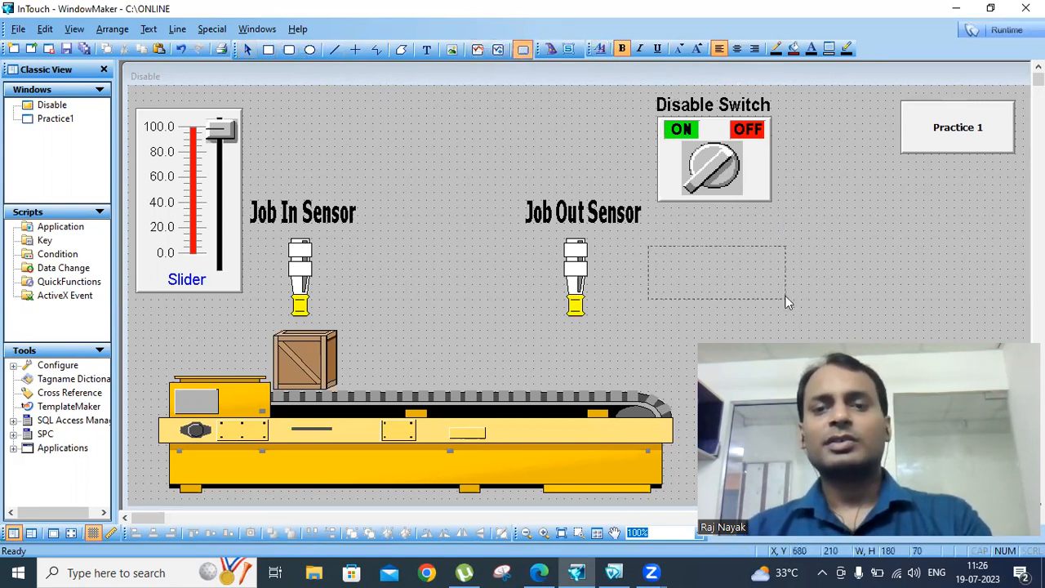
click(551, 50)
click(335, 206)
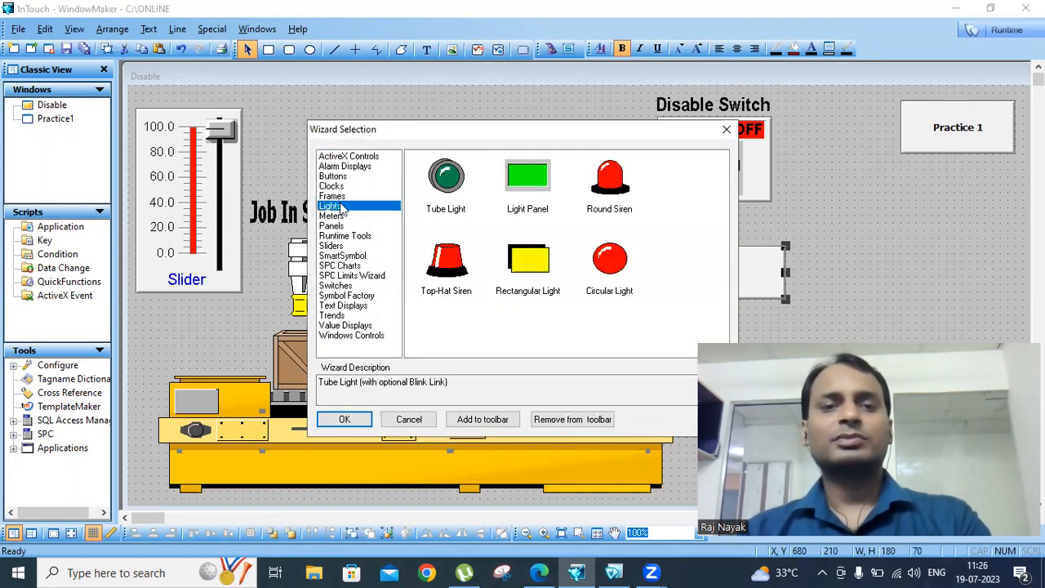
click(447, 178)
click(345, 419)
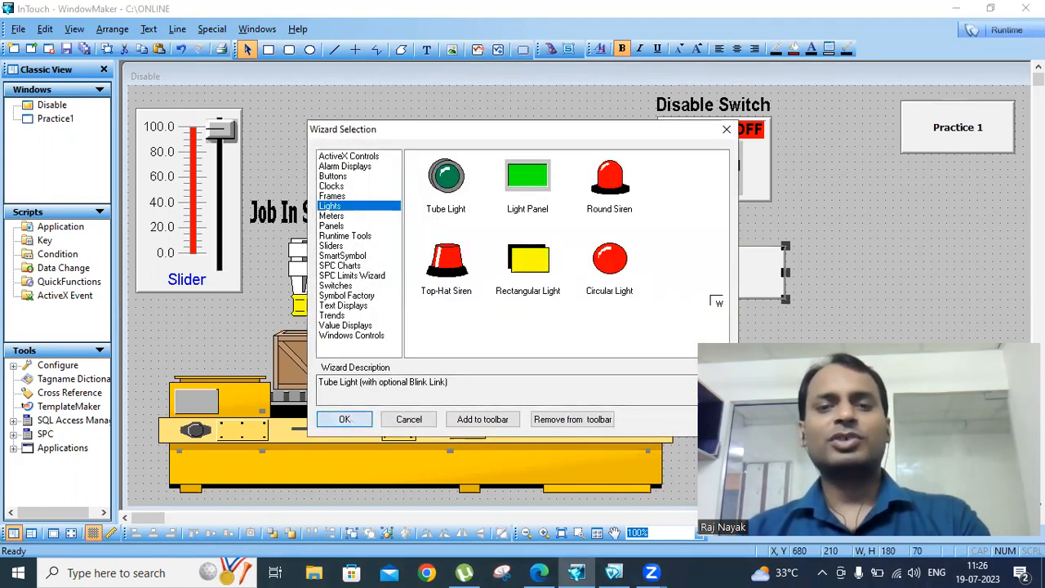
click(851, 259)
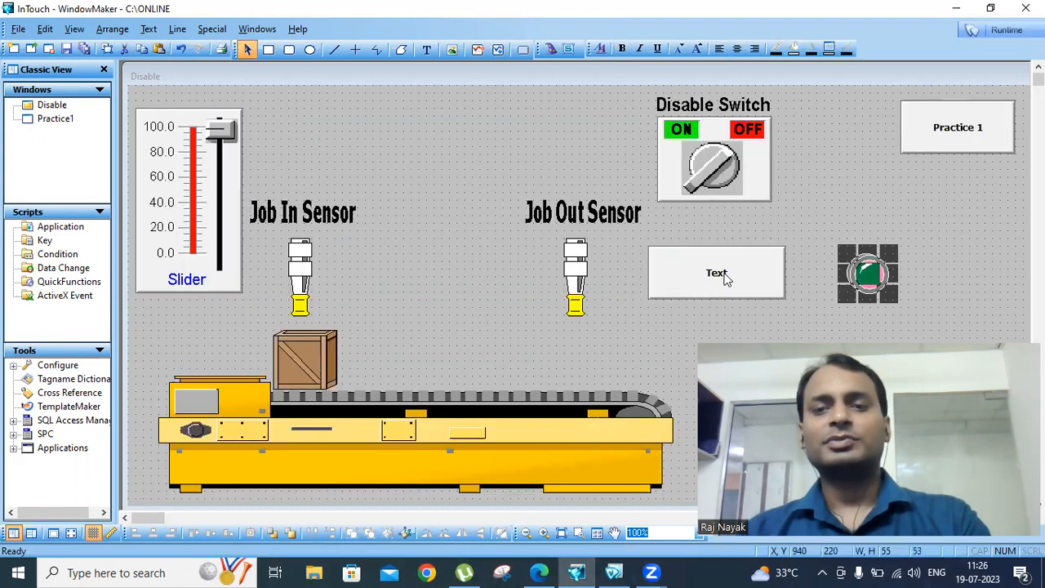
Give the button a Toggle discrete pushbutton link to new memory discrete tag dt2
double_click(724, 278)
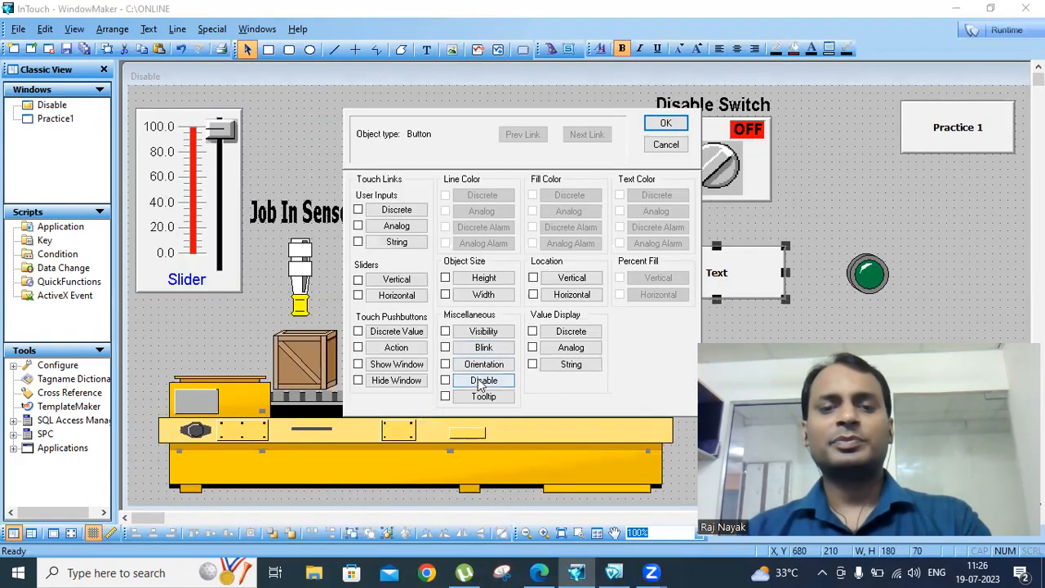
click(397, 332)
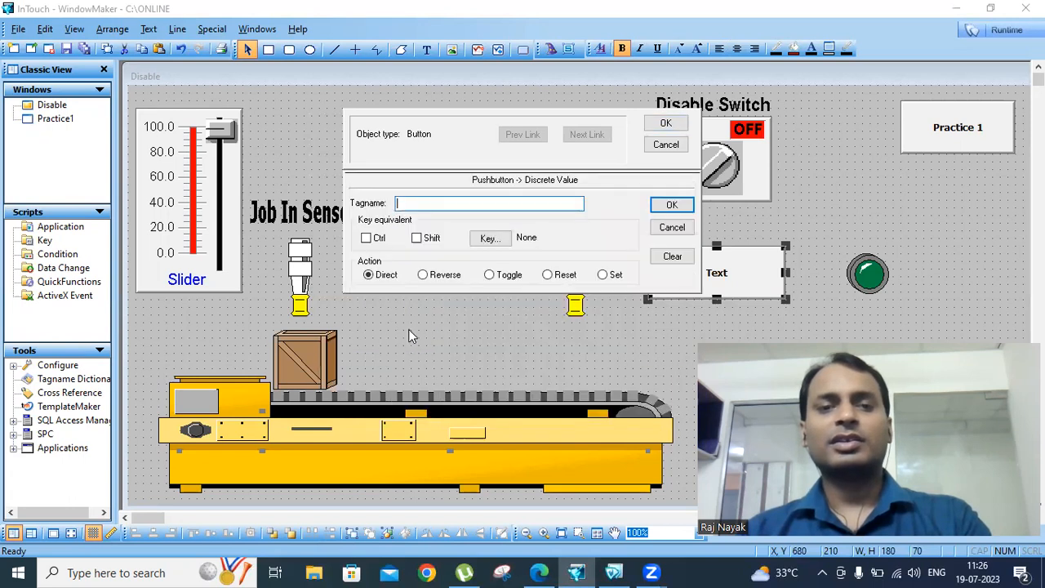
double_click(415, 205)
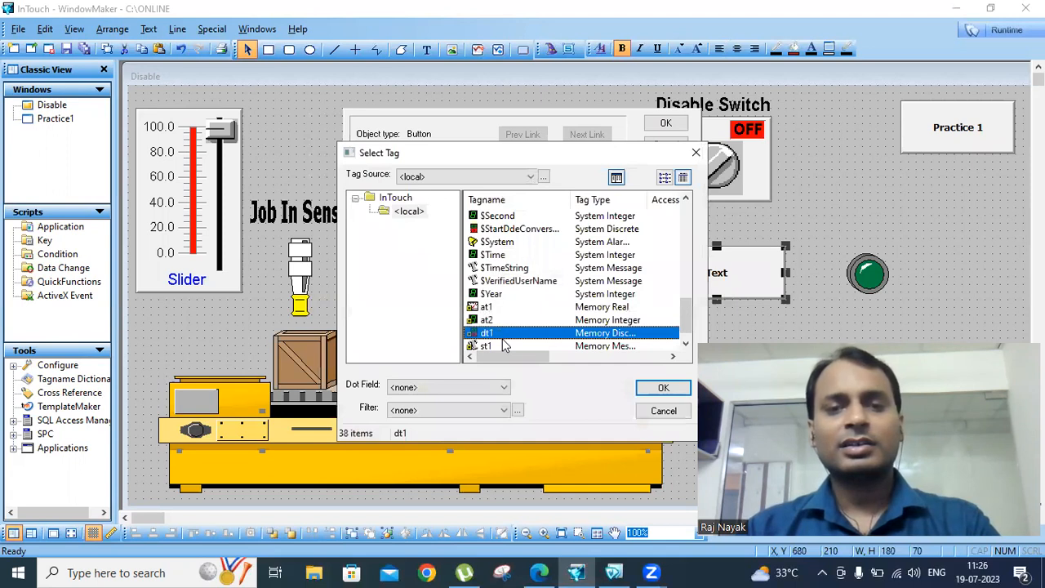
click(663, 411)
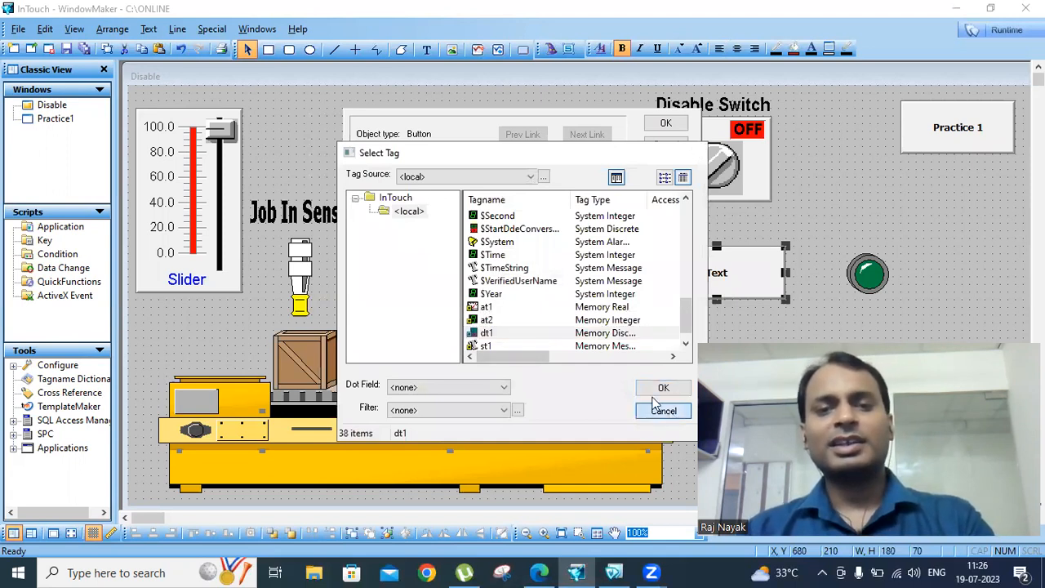
text(dt2)
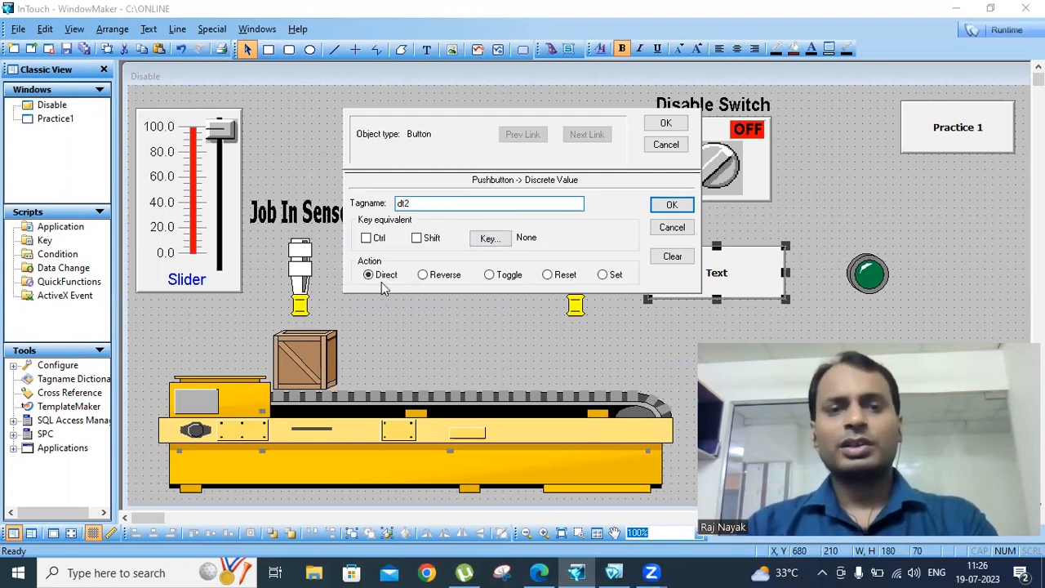
click(490, 278)
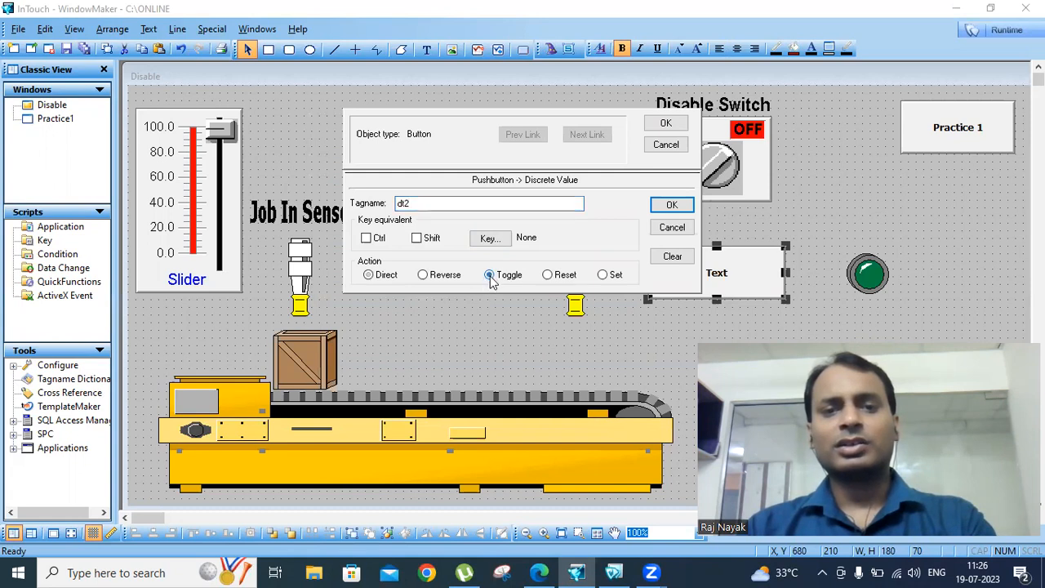
click(671, 205)
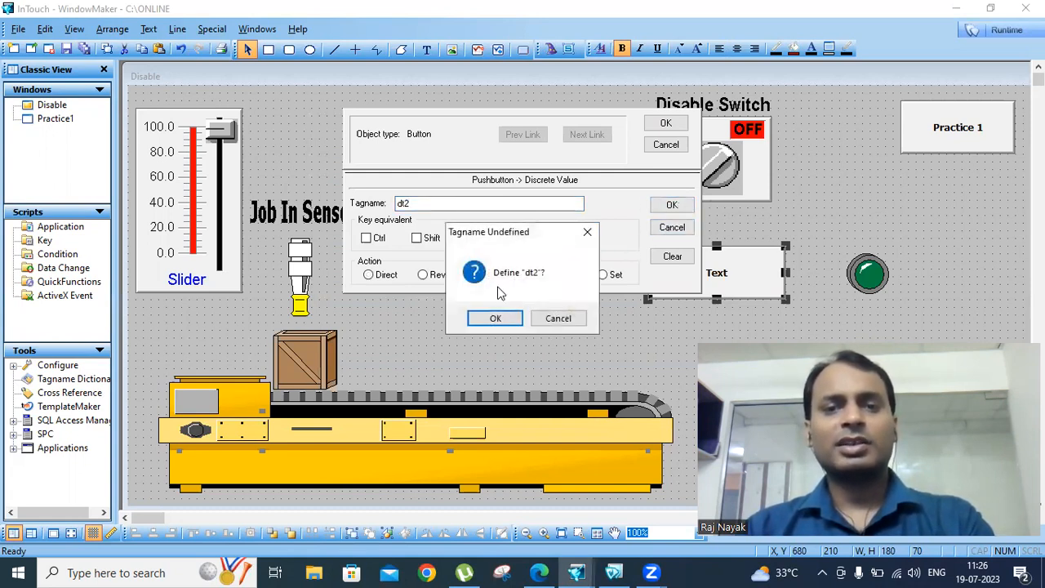
click(498, 319)
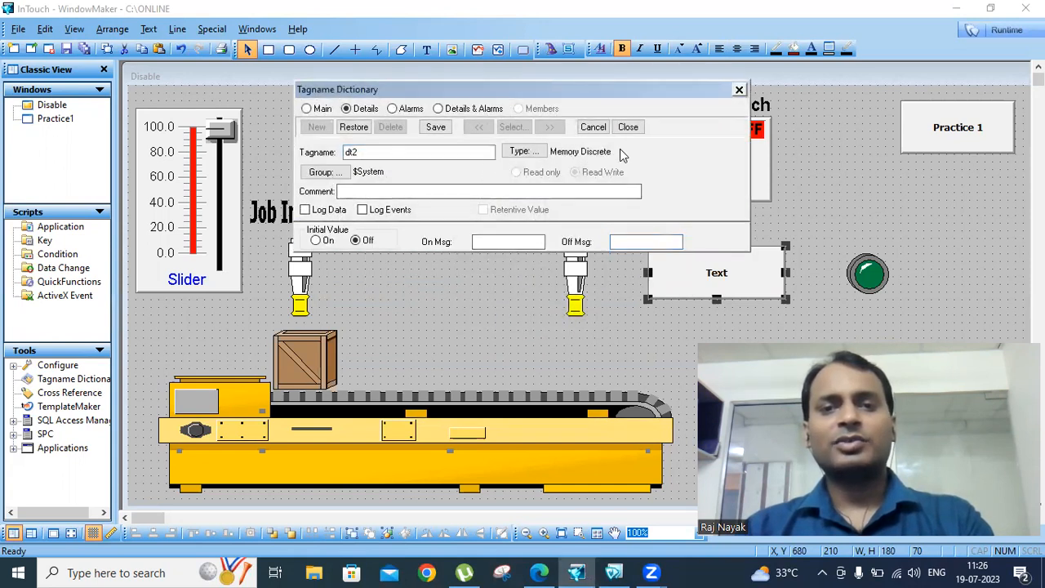
click(627, 126)
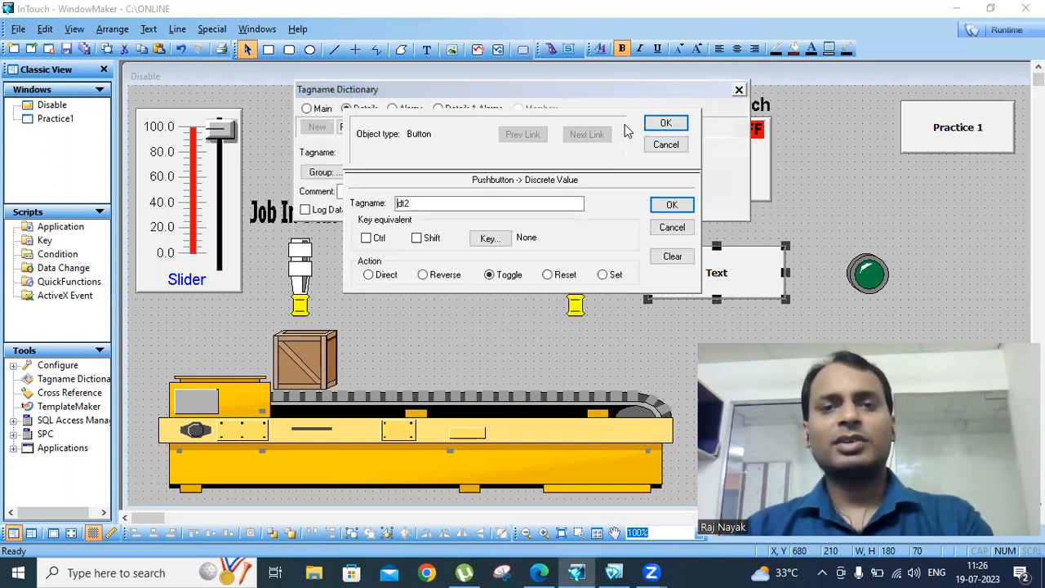
click(666, 122)
Set the green light's expression to dt2, then save and run with Ctrl+Y
double_click(867, 273)
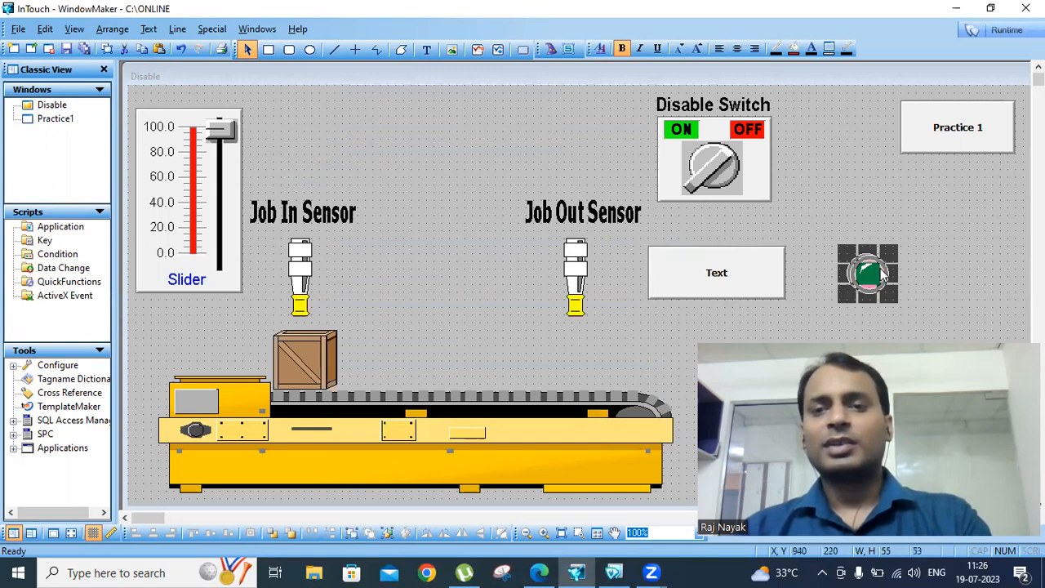
text(dt2)
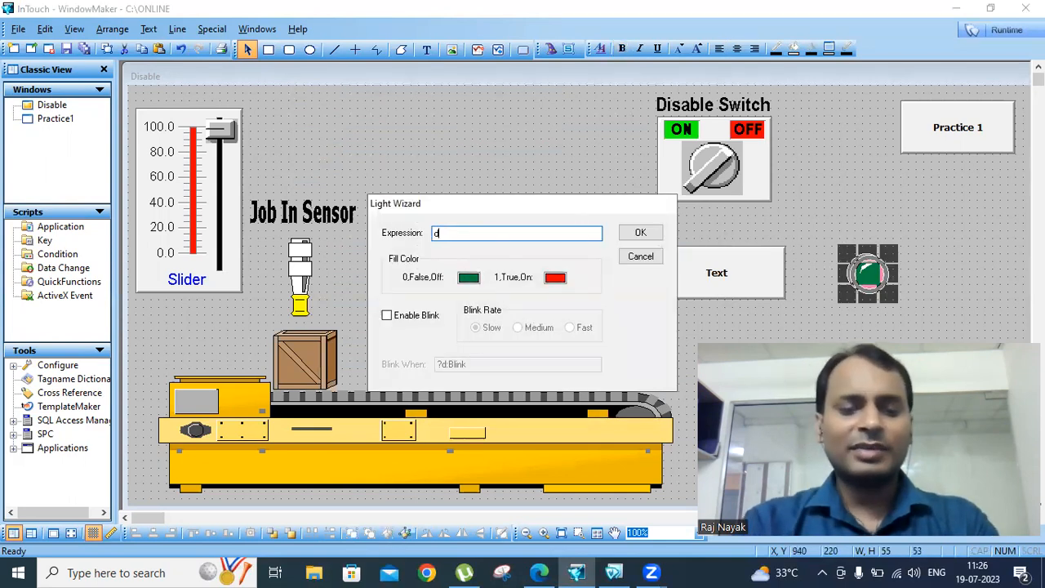
click(641, 233)
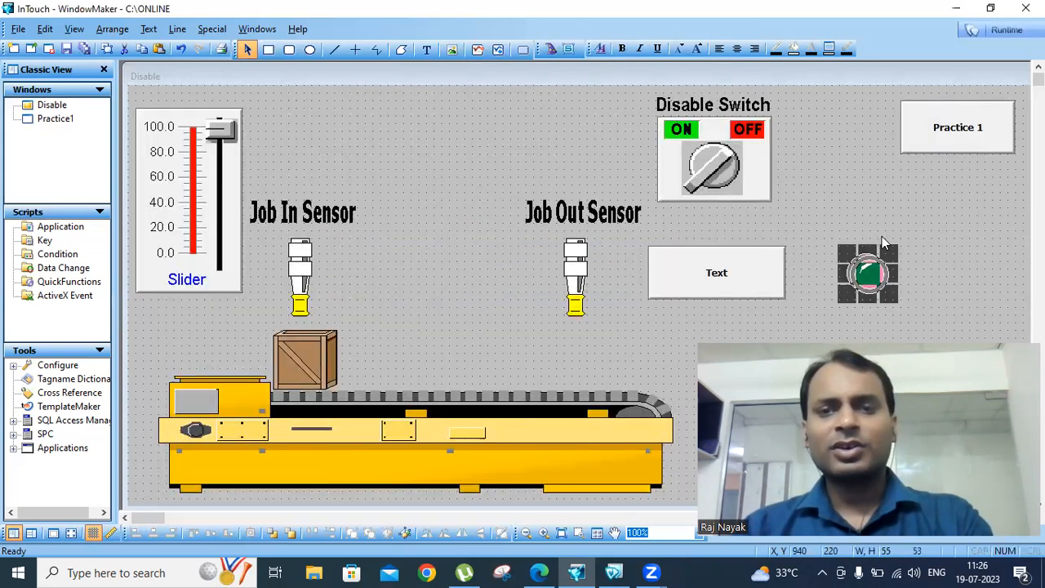
key(ctrl+y)
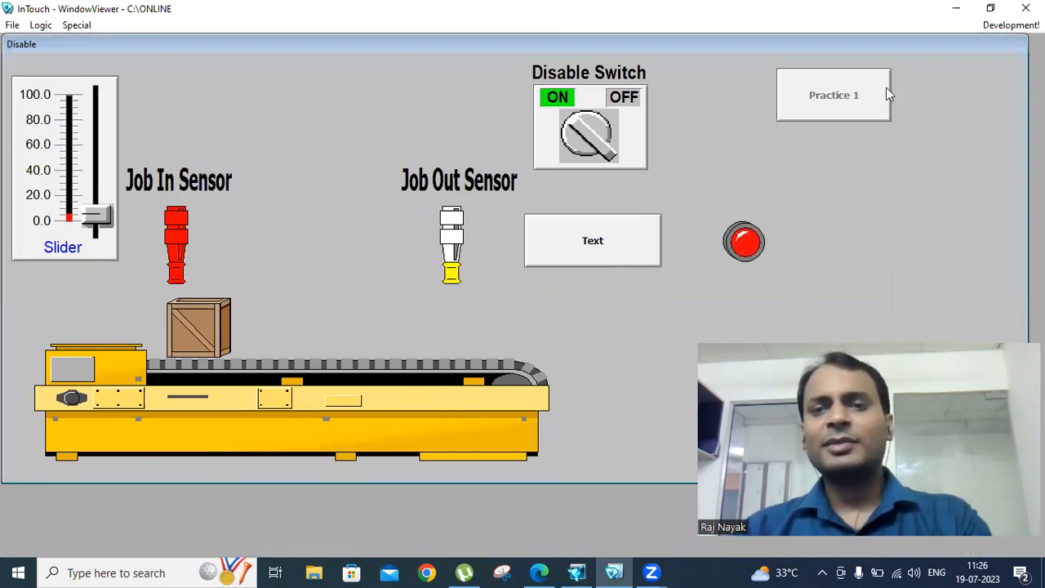
Back in the editor, change the new button's label from Text to Toggle
click(1010, 25)
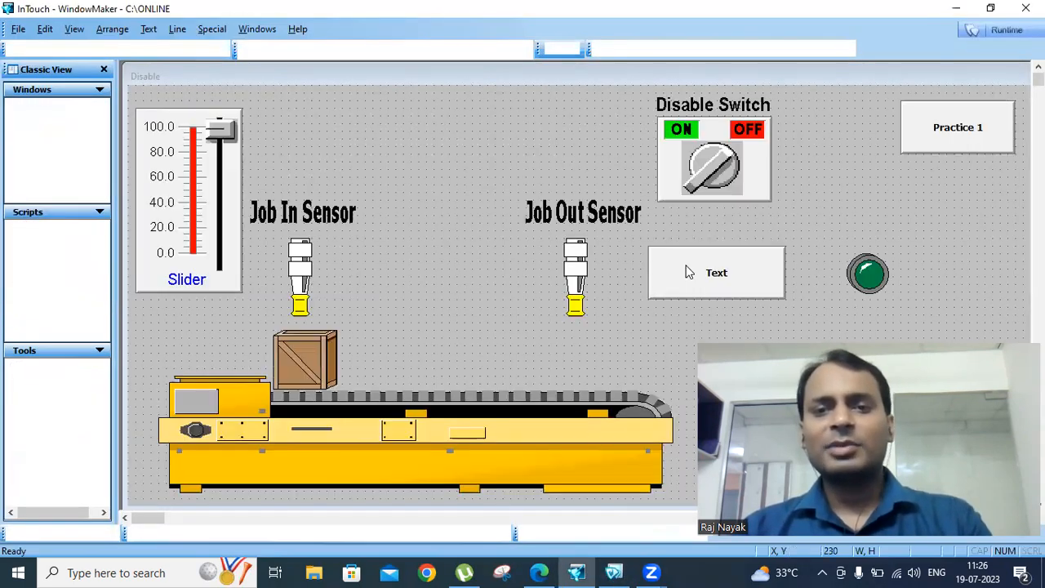
click(688, 272)
key(ctrl+l)
text(Toggle)
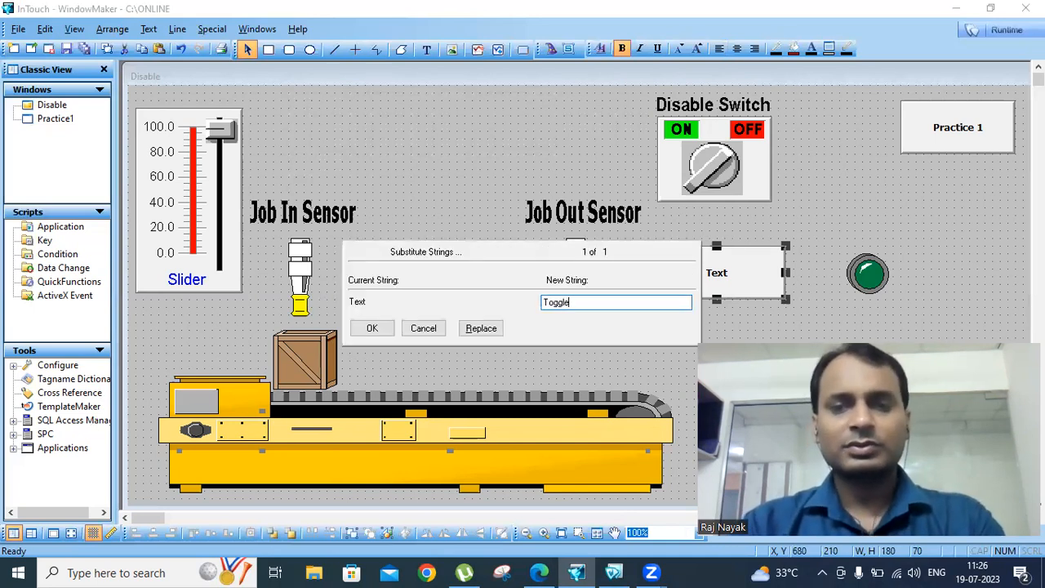
click(387, 327)
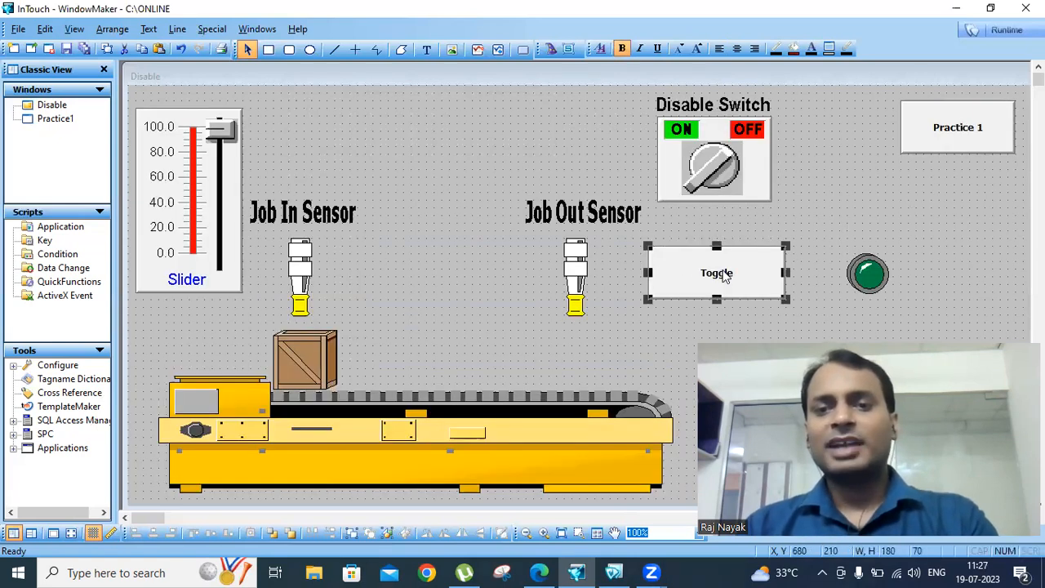
Give the Toggle button a Disable link on expression dt1, disabled when On
double_click(723, 276)
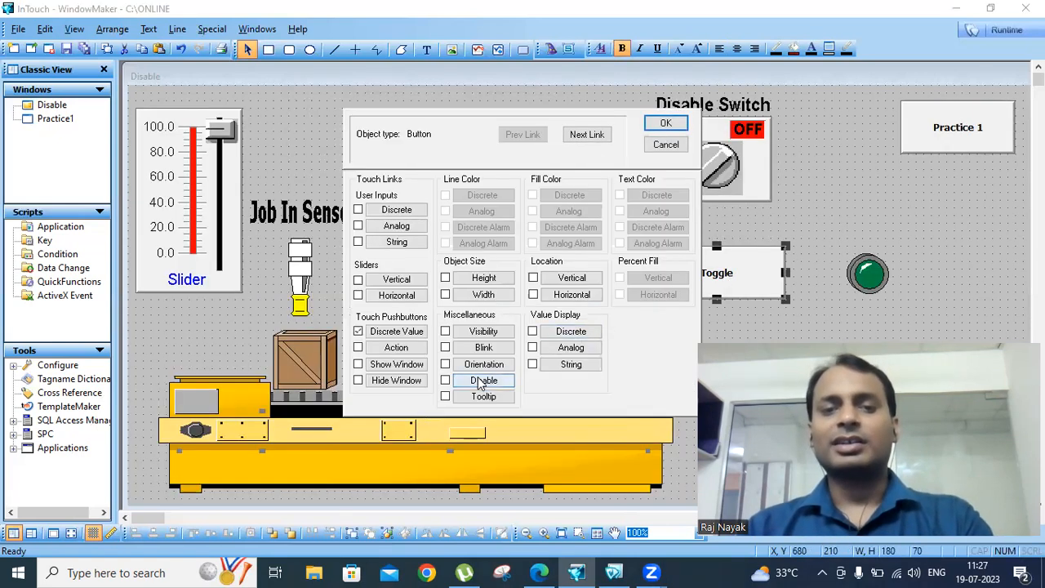
click(482, 381)
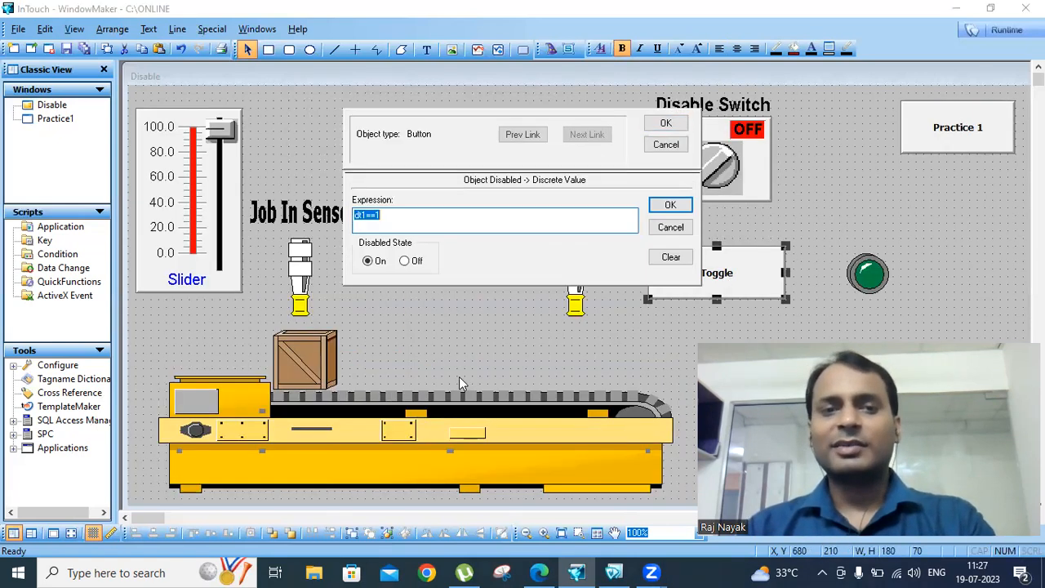
click(387, 218)
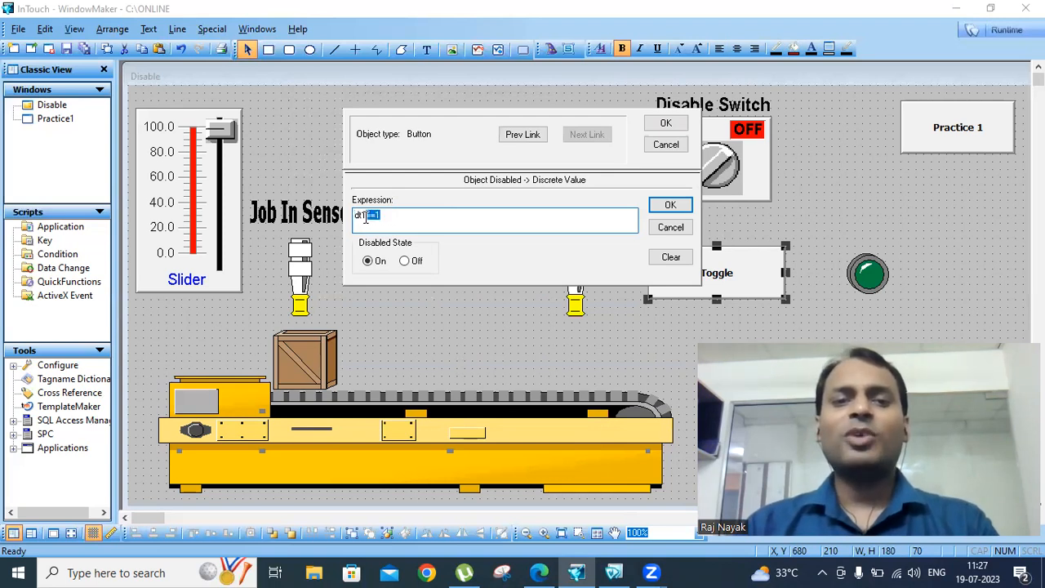
double_click(366, 216)
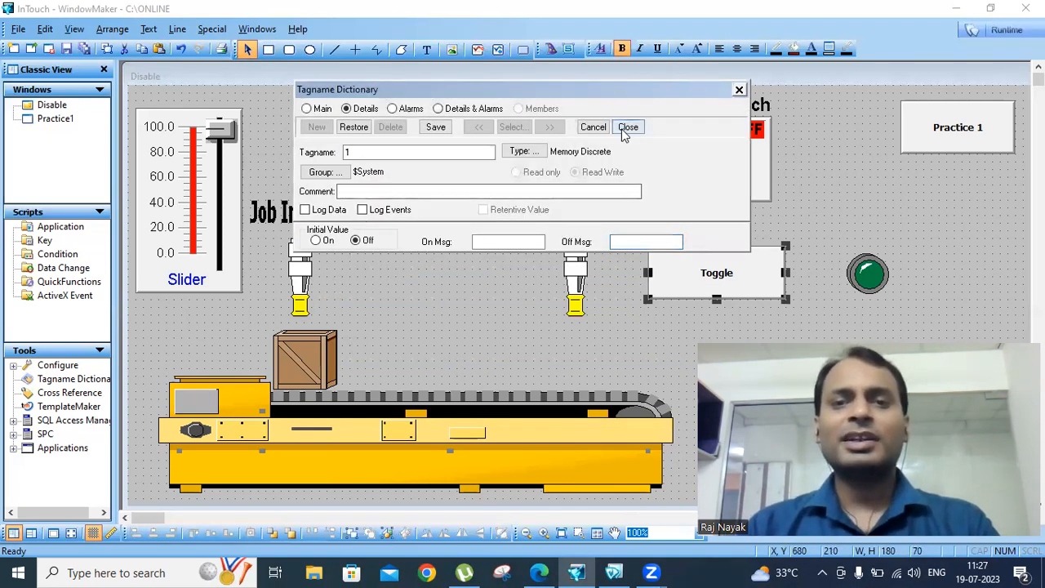
click(624, 133)
click(629, 190)
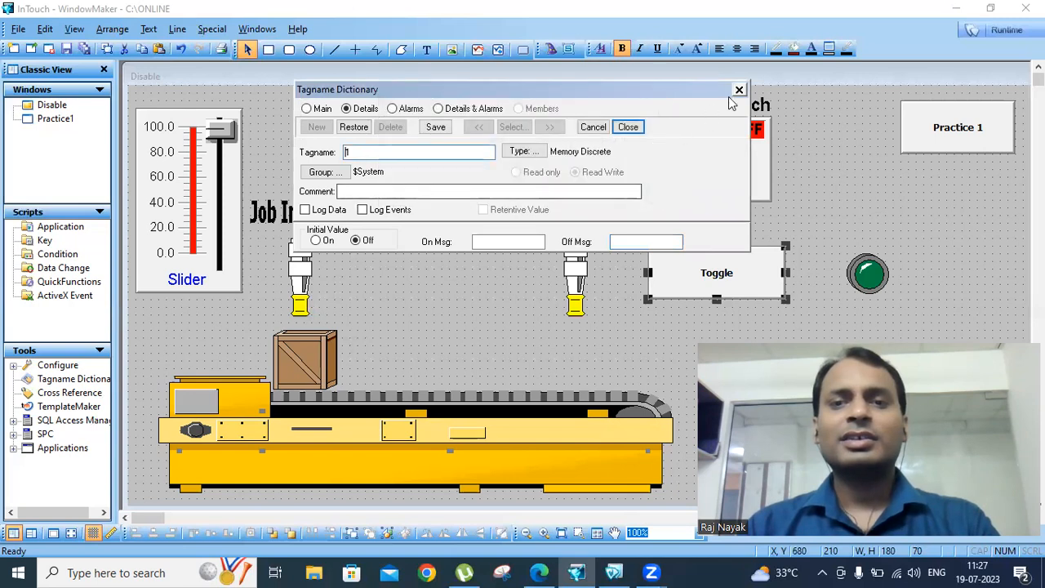
click(739, 89)
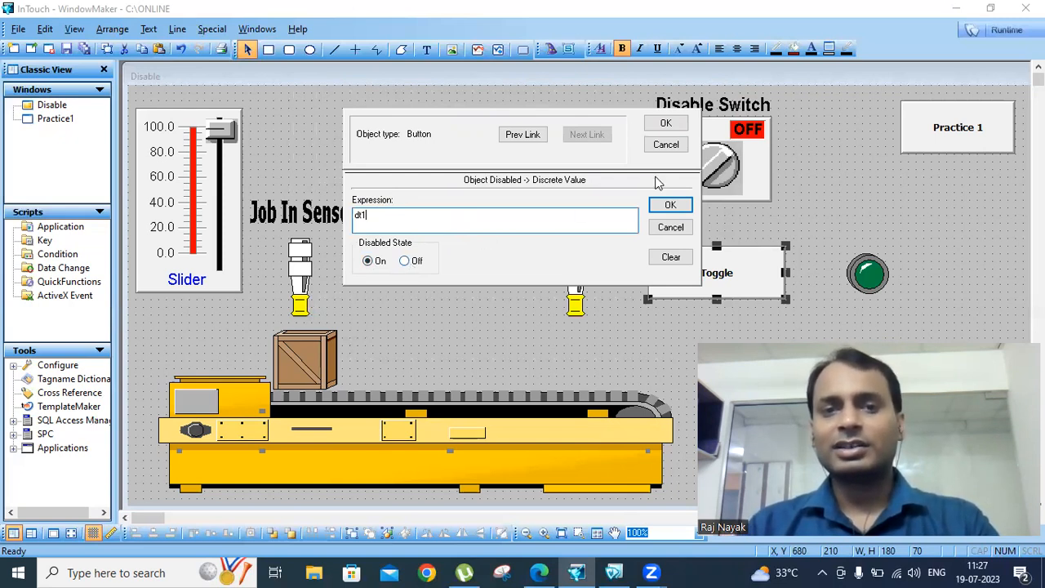
click(669, 205)
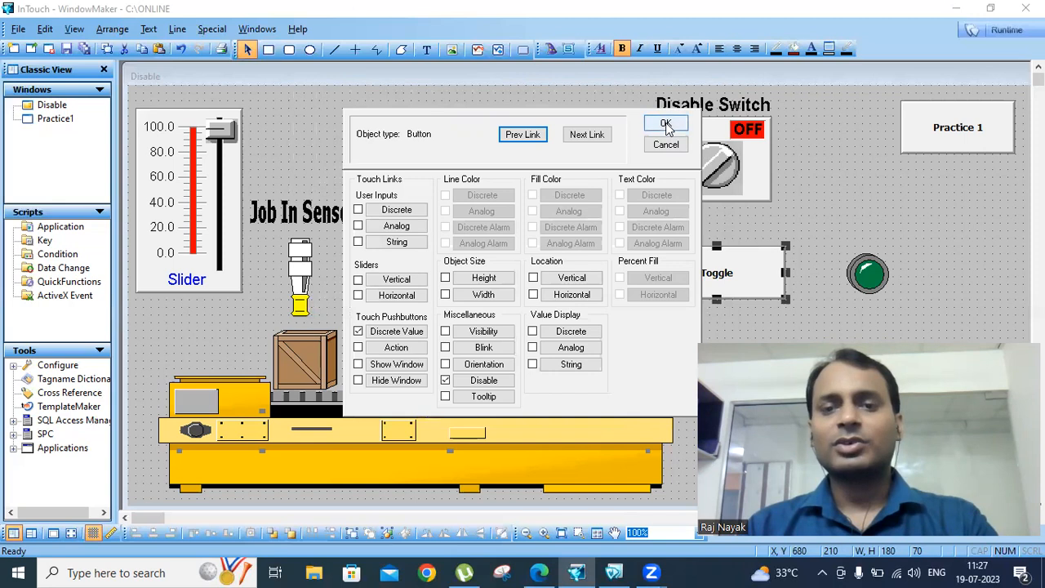
click(666, 124)
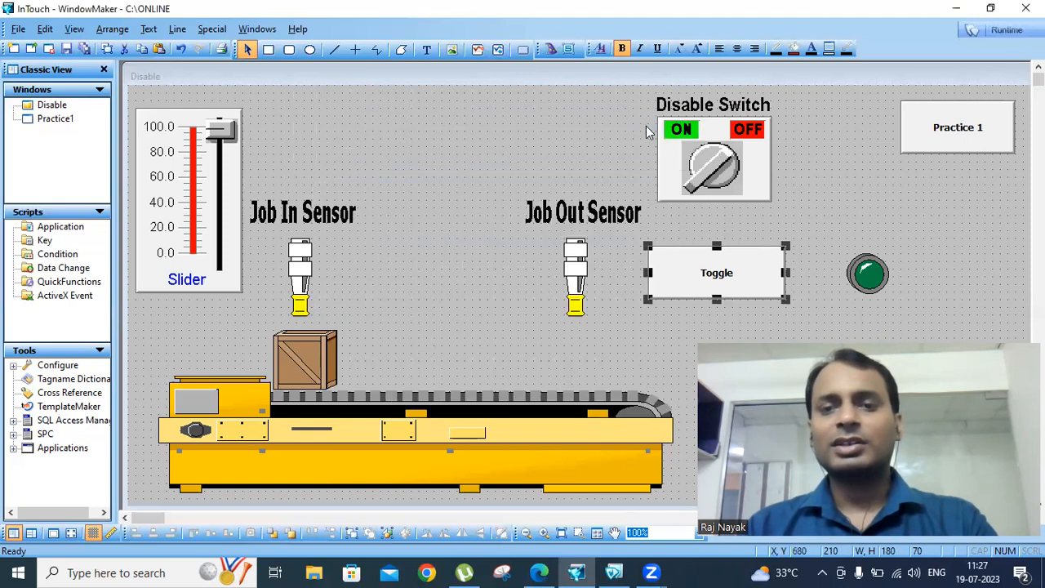
double_click(758, 263)
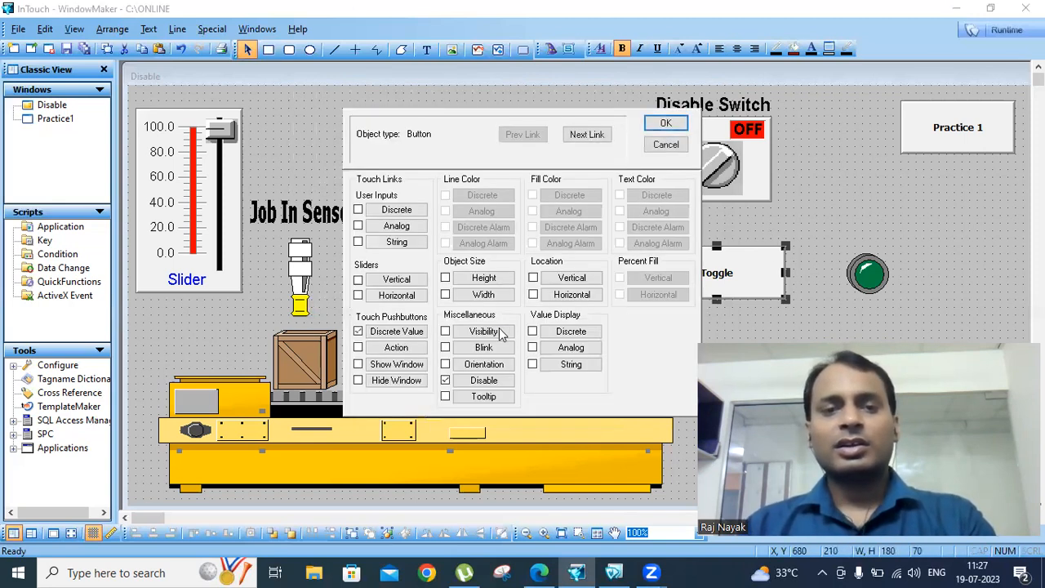
click(666, 124)
click(999, 31)
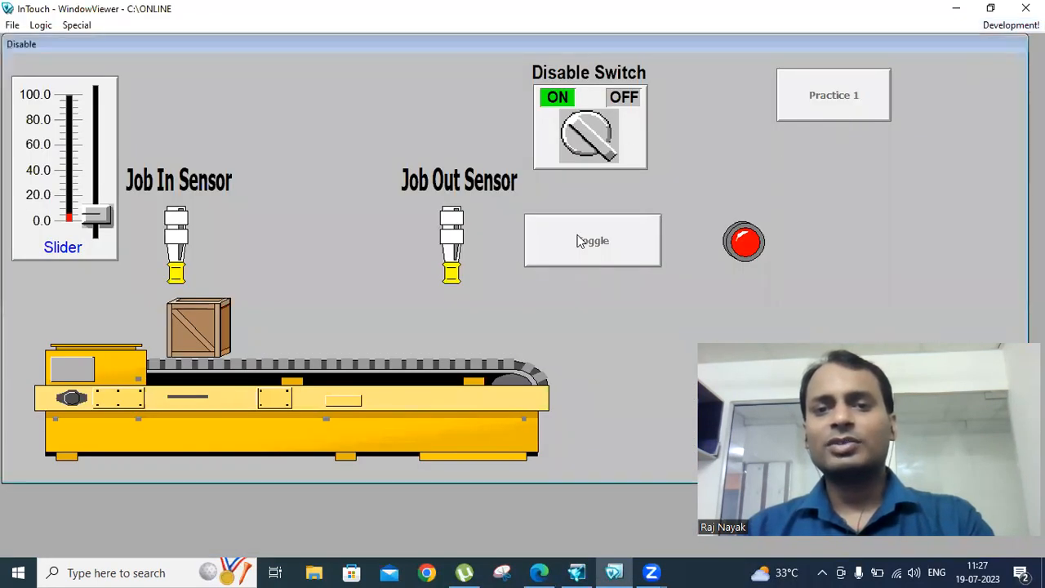
click(559, 245)
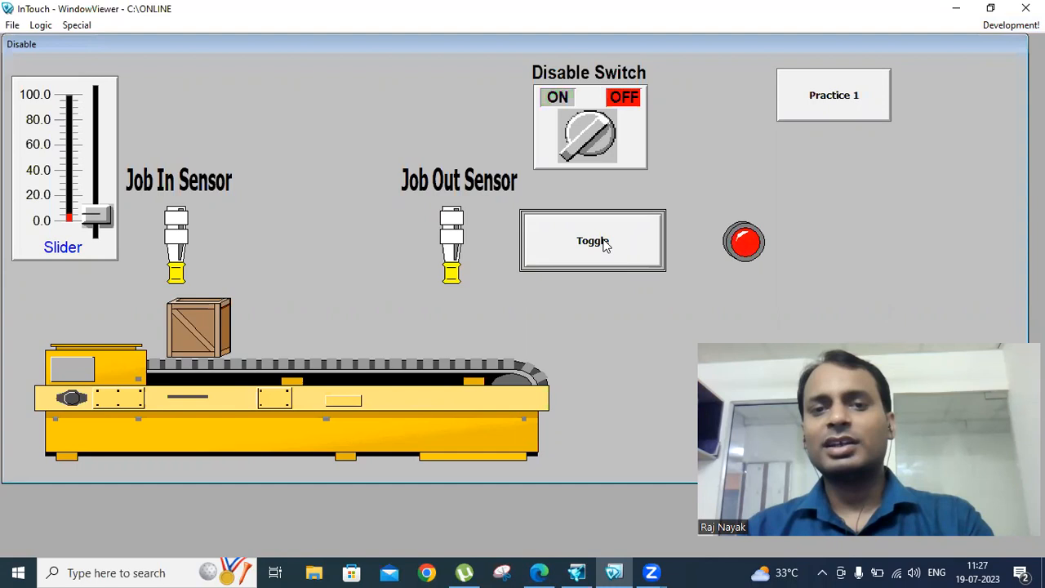
click(596, 165)
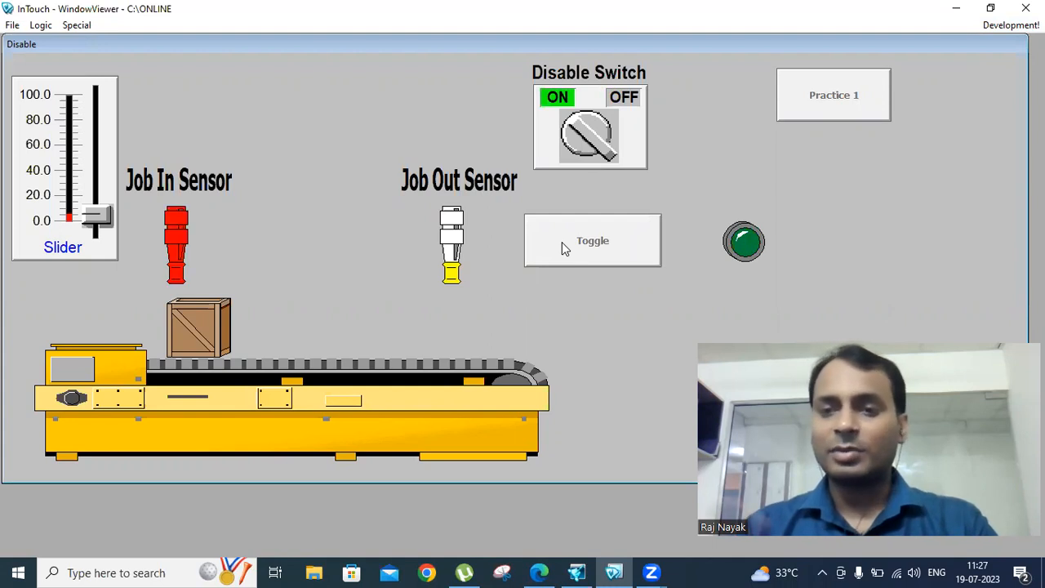
click(1009, 26)
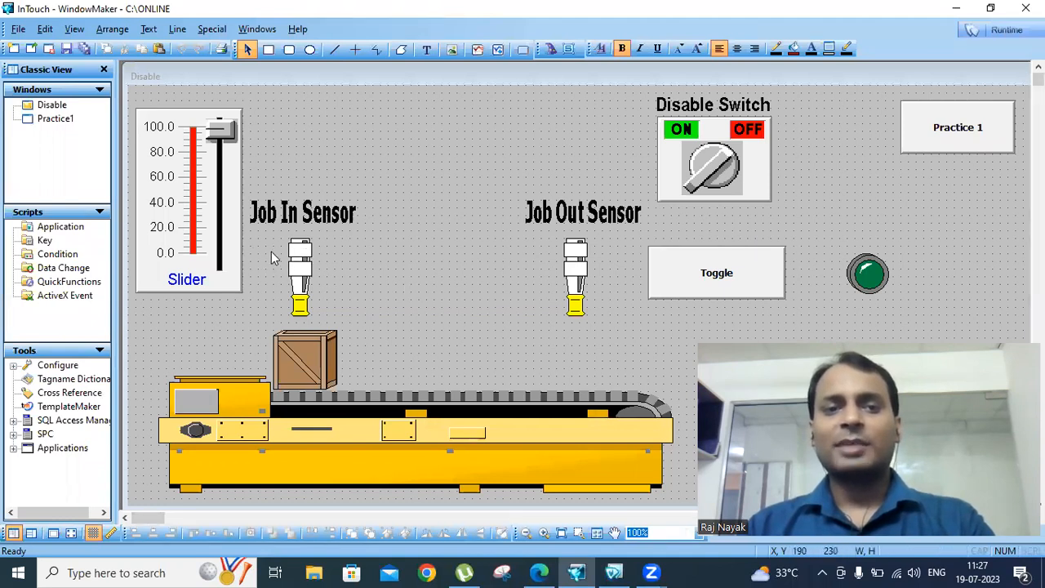
Add a Blink animation link to the Job In Sensor
double_click(300, 296)
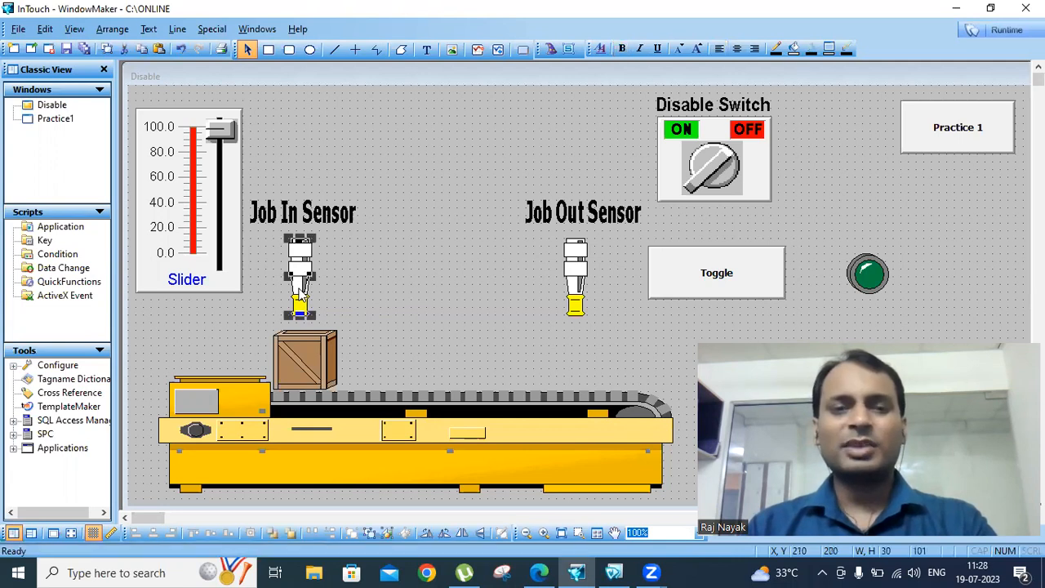
click(482, 348)
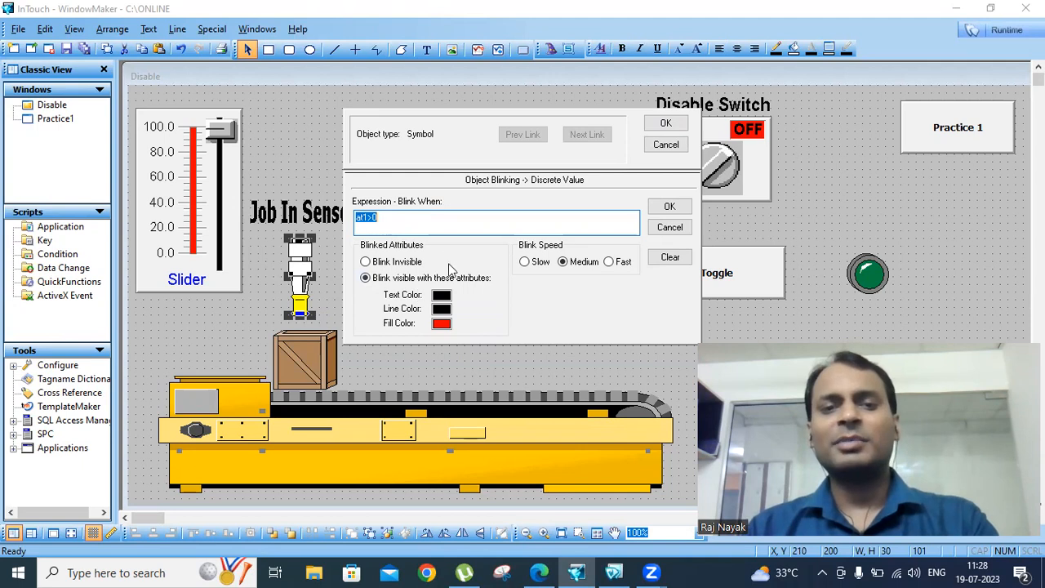
click(666, 124)
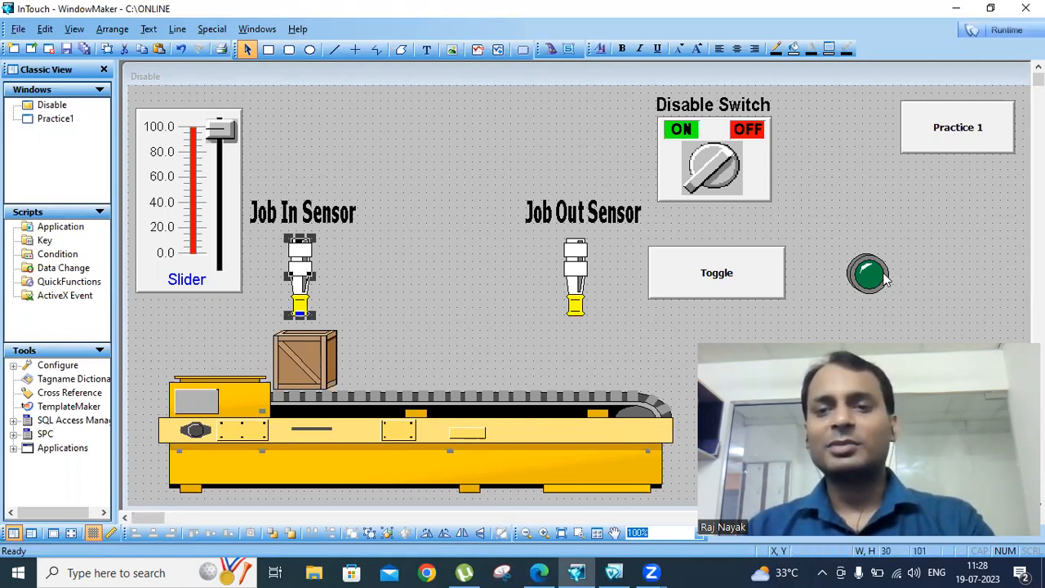
Add a Disable link on dt1, disabled when On, to the Job In Sensor
click(888, 282)
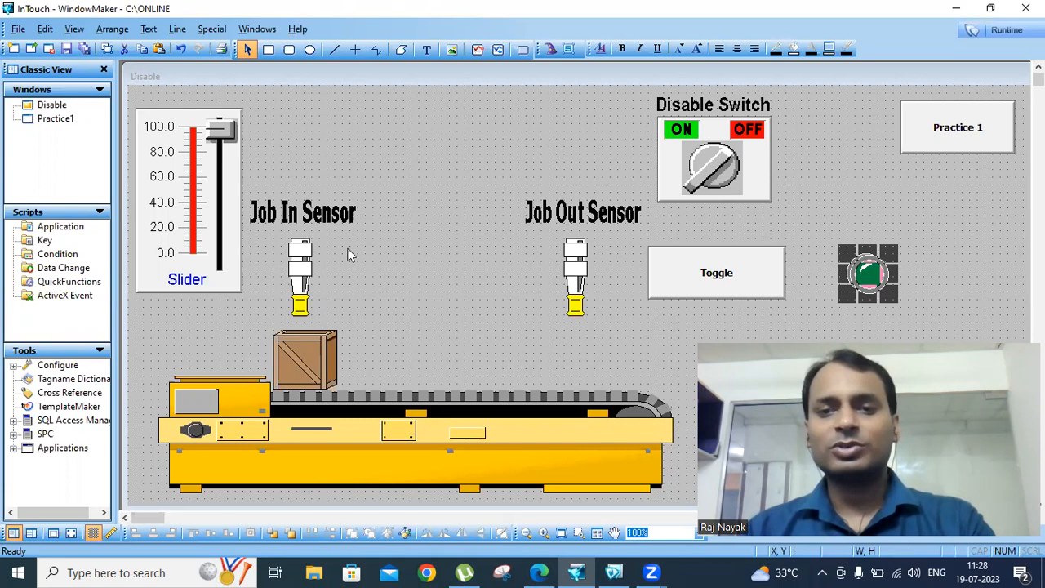
click(303, 281)
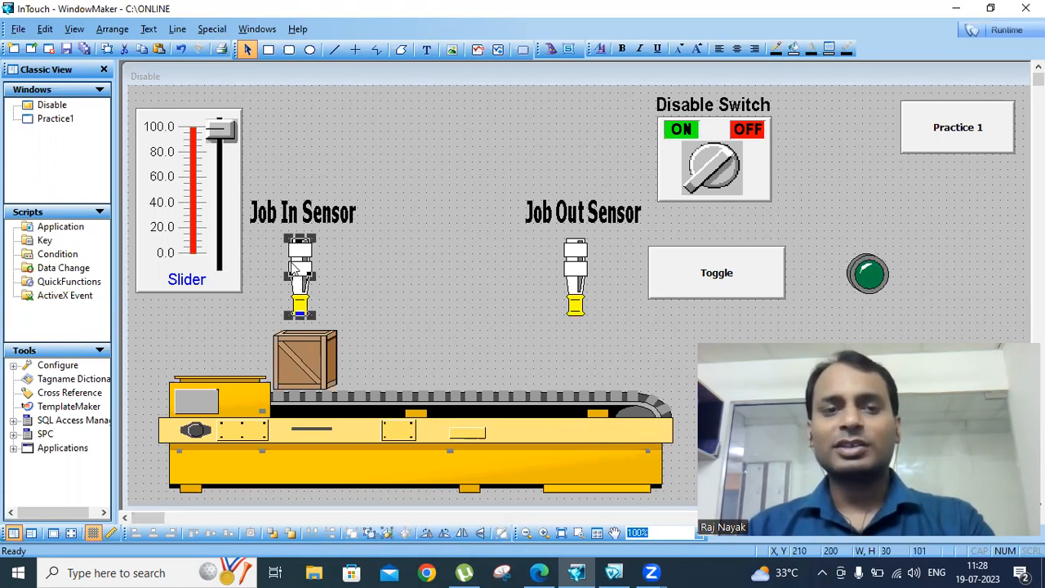
double_click(298, 273)
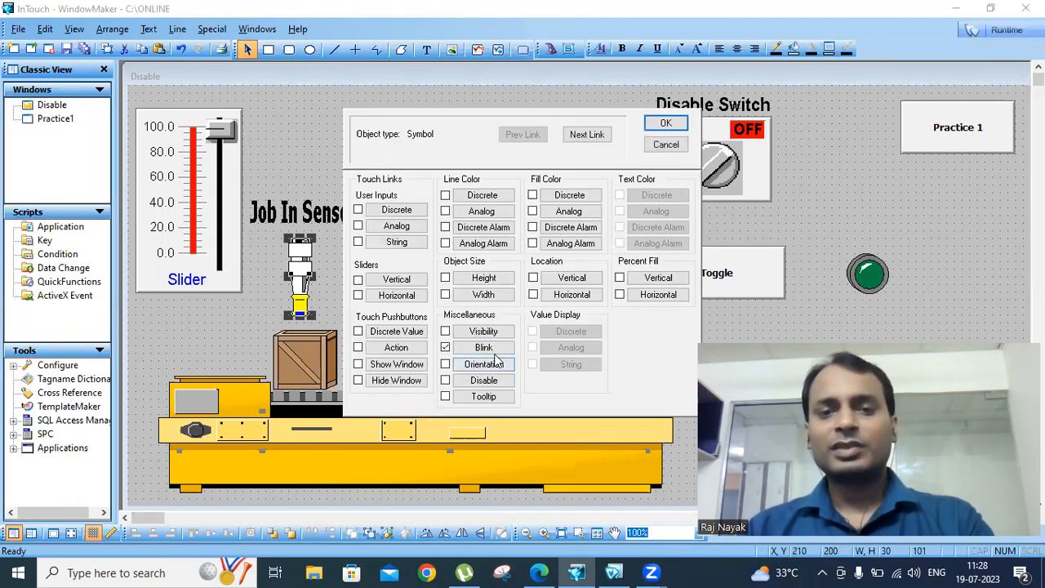
click(490, 384)
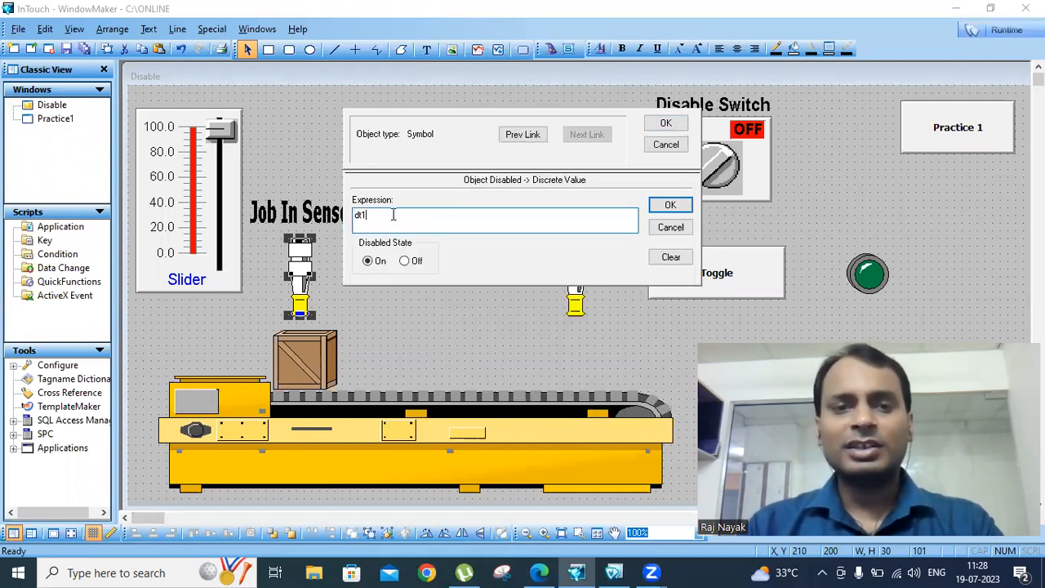
click(663, 205)
click(665, 123)
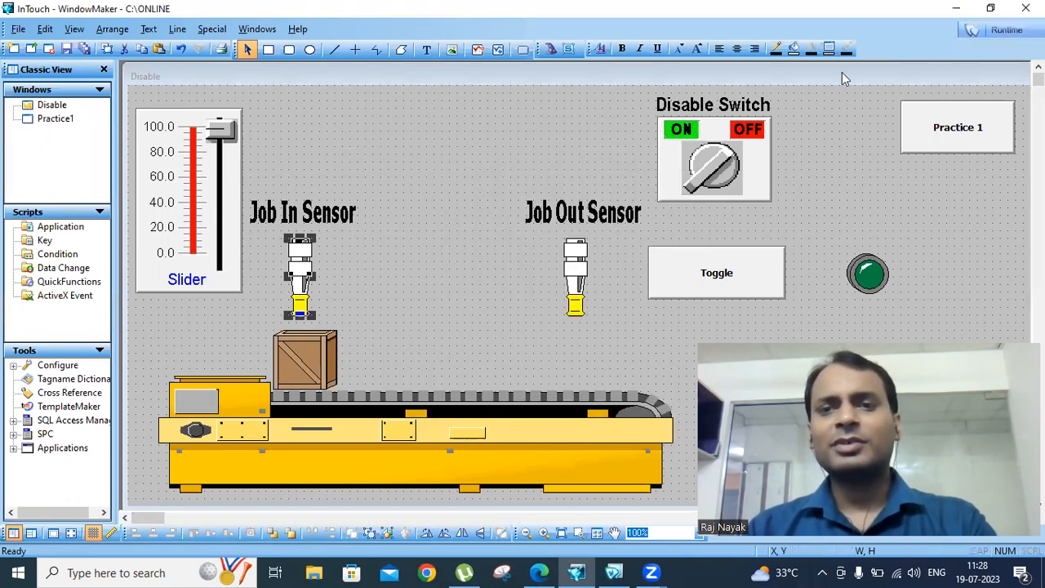
In runtime, raise the slider to about 38, lower it to 0, then turn the Disable Switch OFF
click(1011, 31)
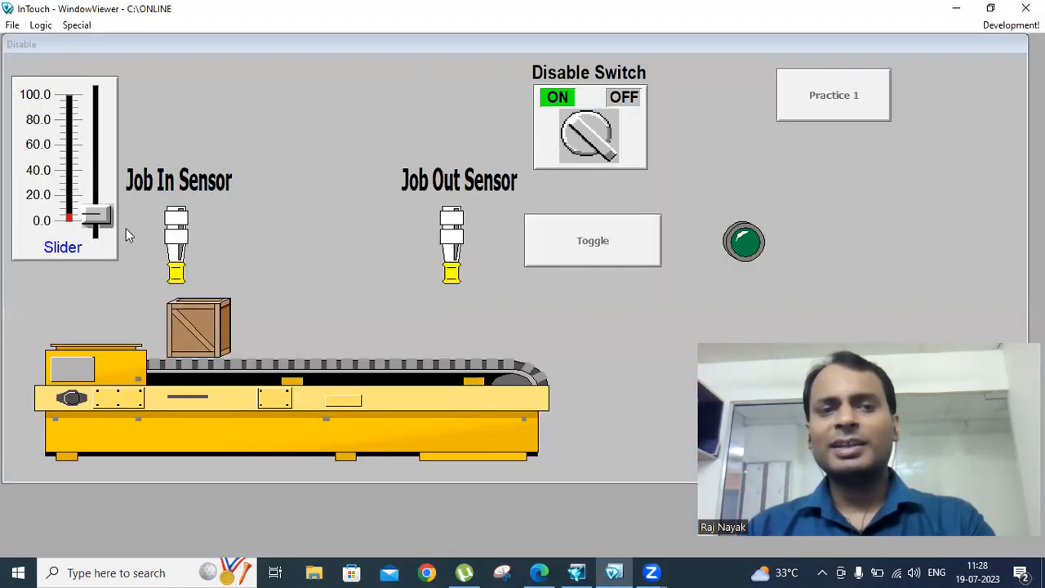
drag(95, 231, 94, 172)
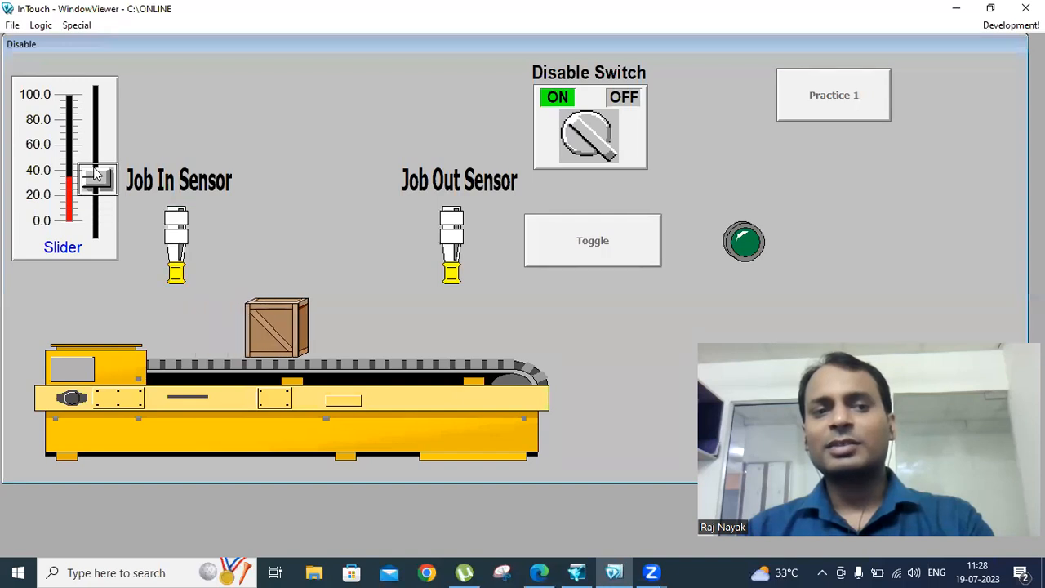
drag(93, 169, 83, 228)
click(584, 131)
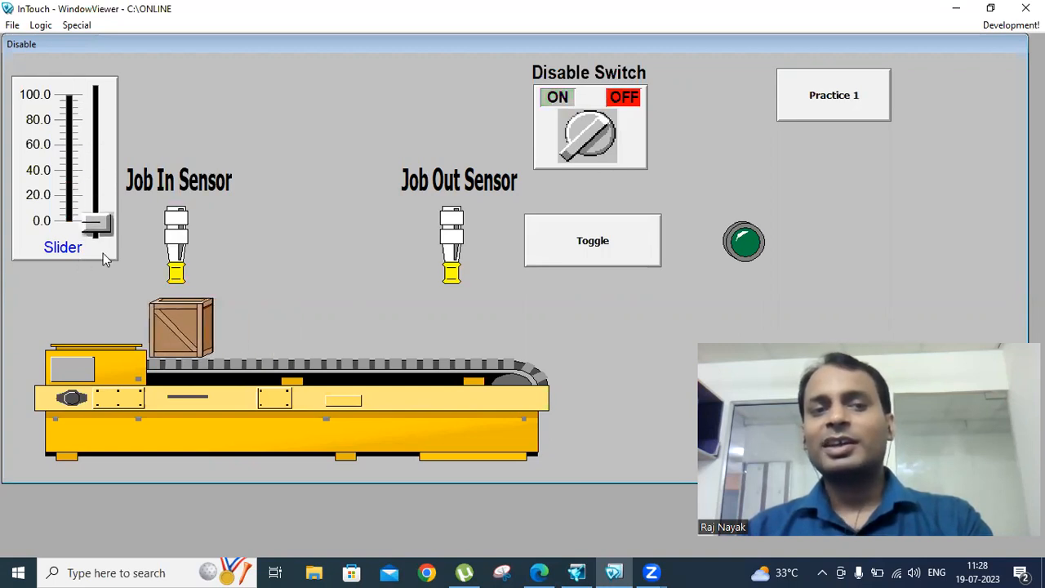
click(1009, 25)
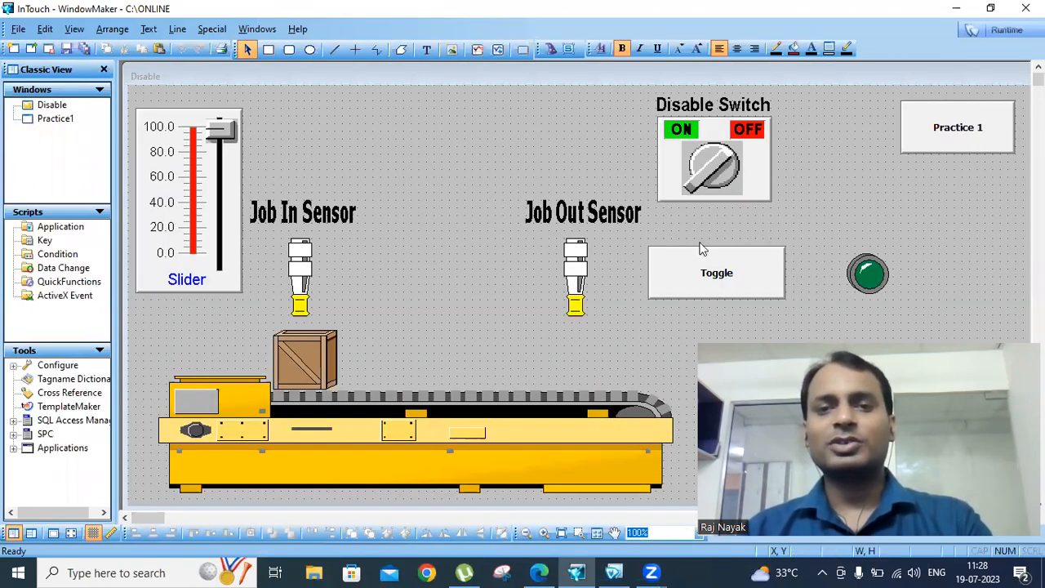
click(686, 288)
double_click(686, 287)
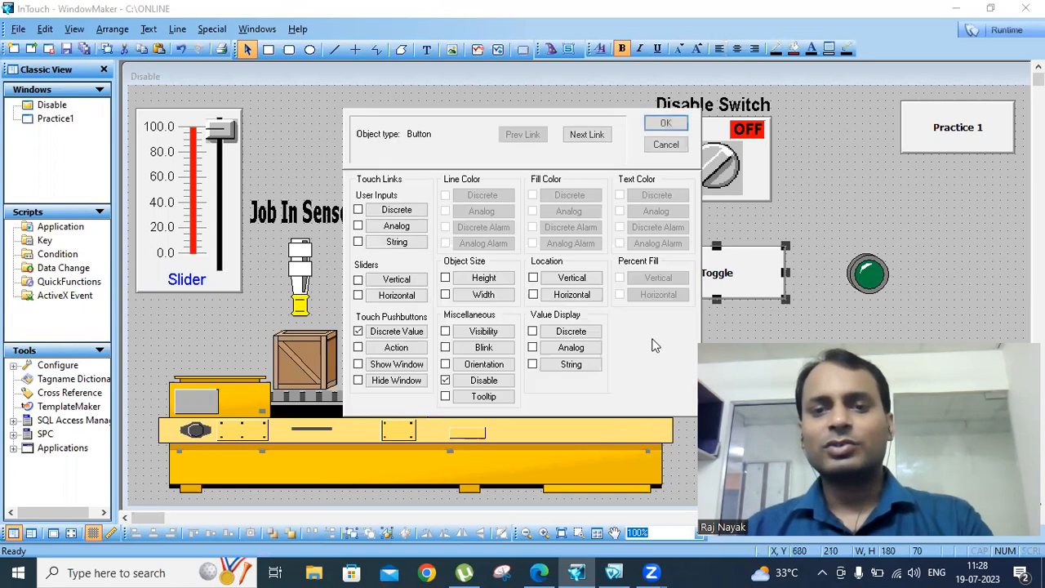
click(665, 124)
click(857, 276)
double_click(857, 276)
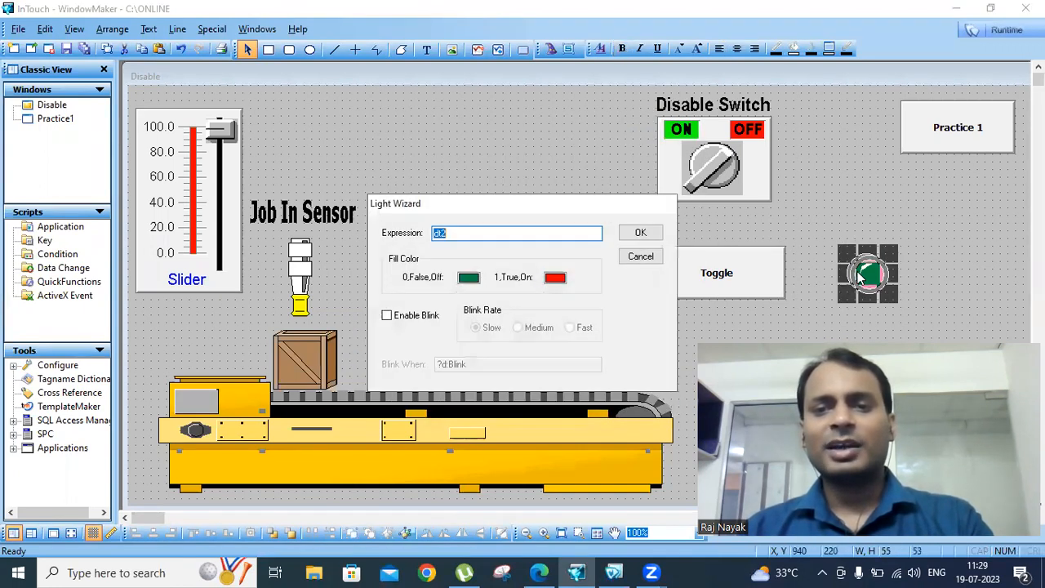
click(641, 258)
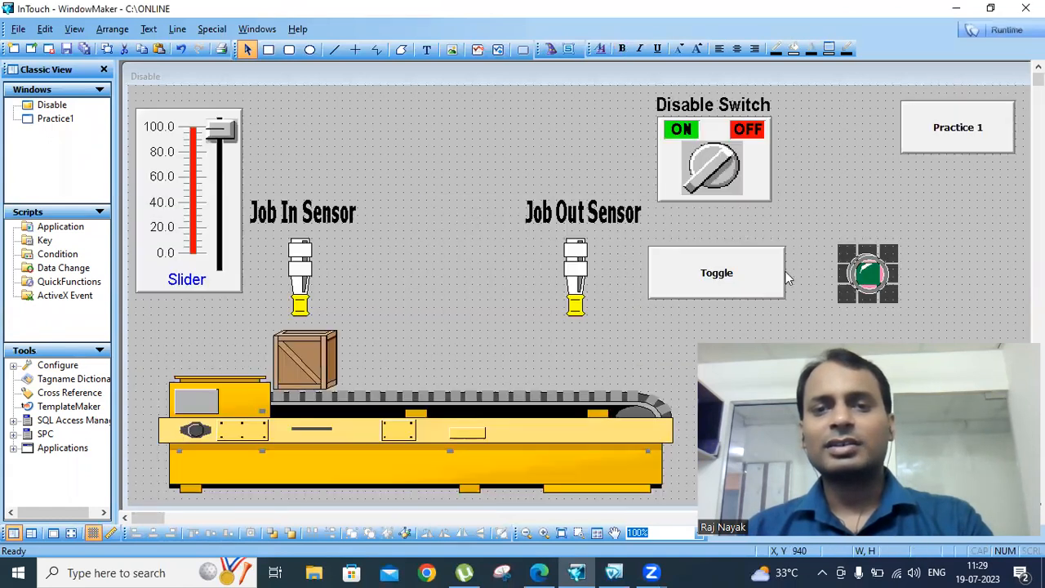
click(832, 198)
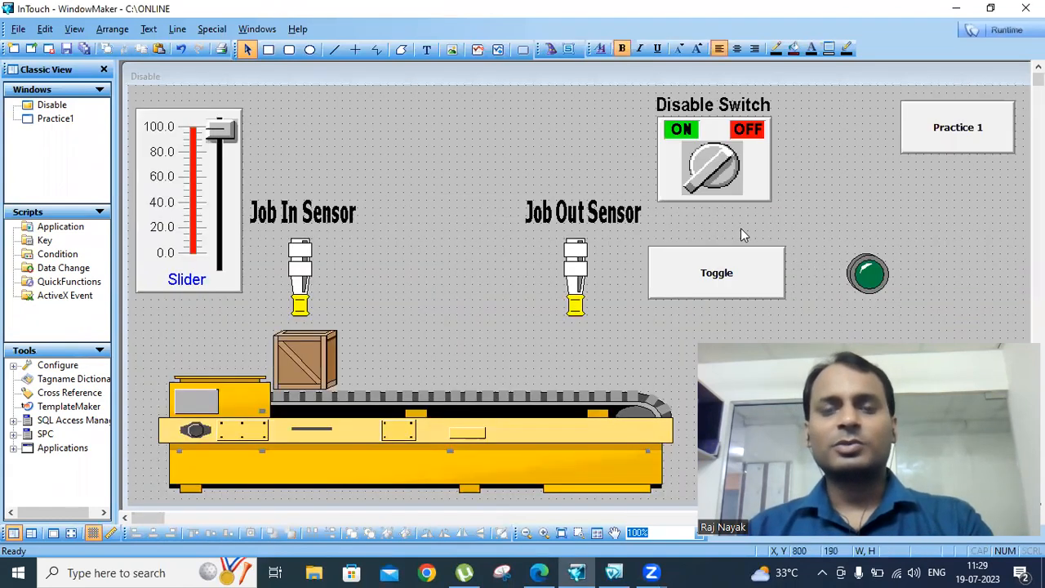
Draw a red ellipse and move it into the deleted green indicator light's place
click(309, 49)
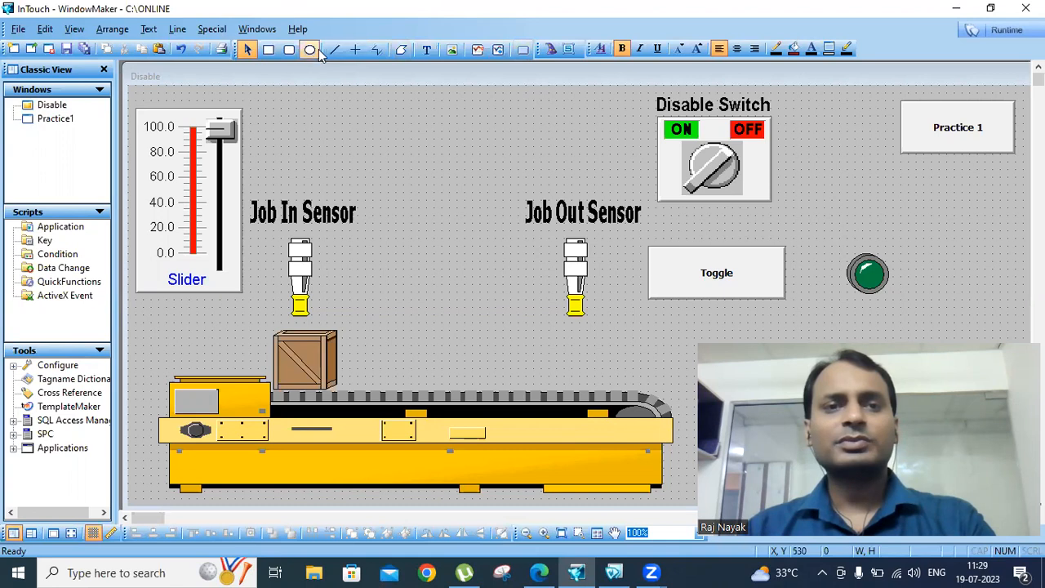
drag(922, 230, 977, 307)
click(864, 271)
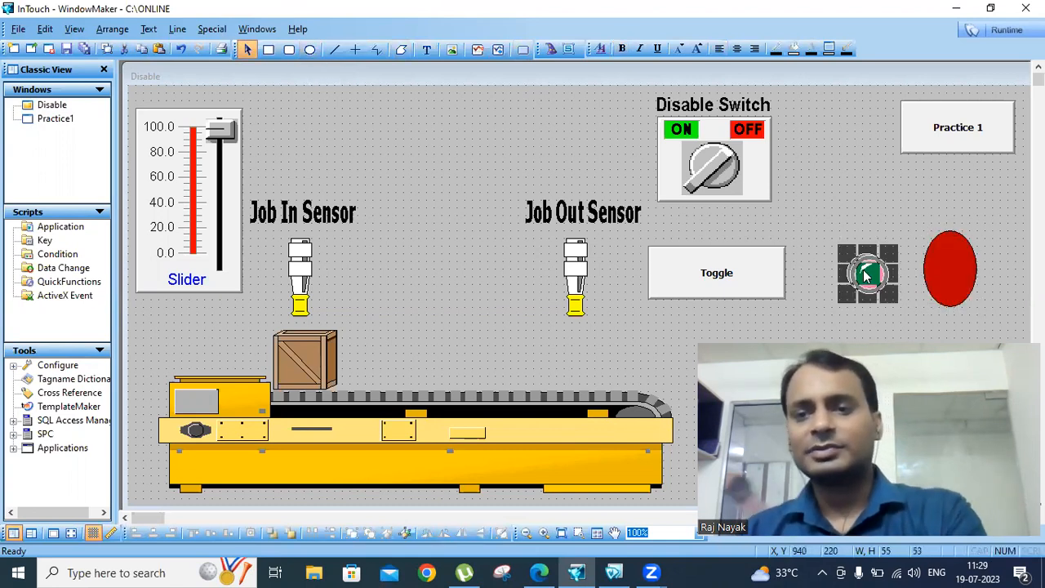
key(Delete)
drag(936, 260, 883, 239)
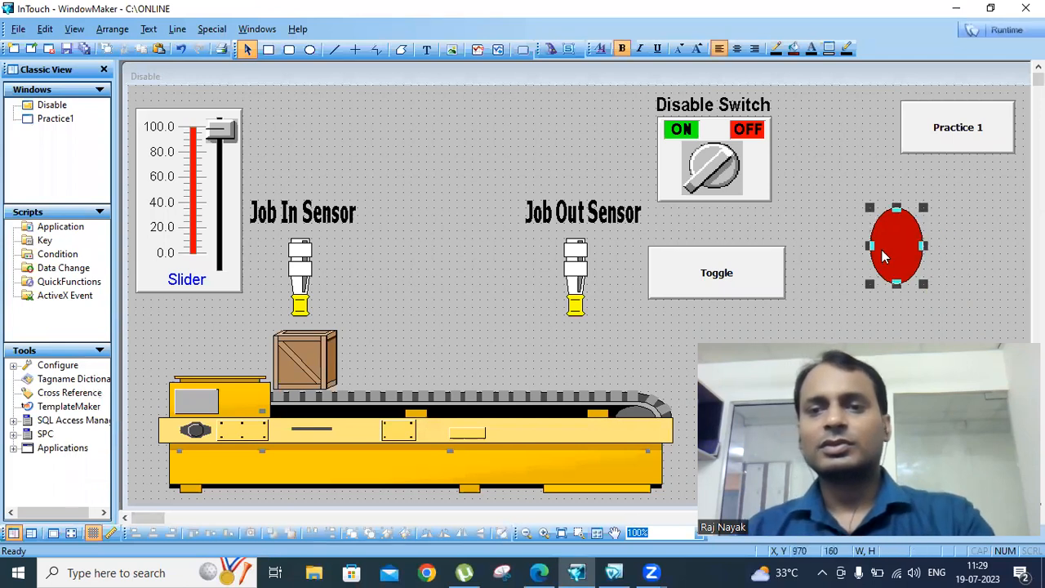
Give the ellipse a discrete Fill Color link on dt2: red when on, white when off
double_click(881, 250)
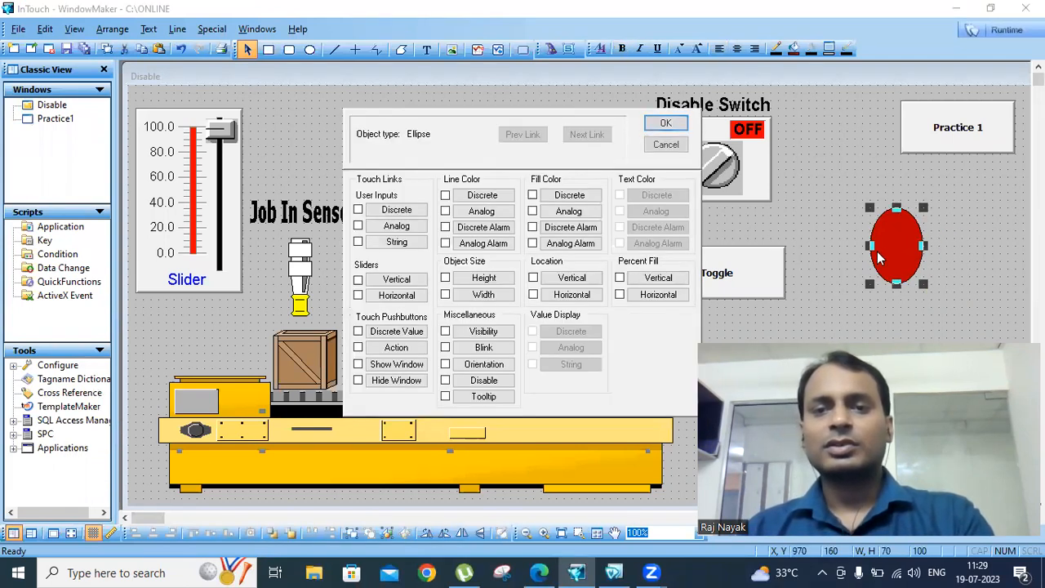
click(569, 196)
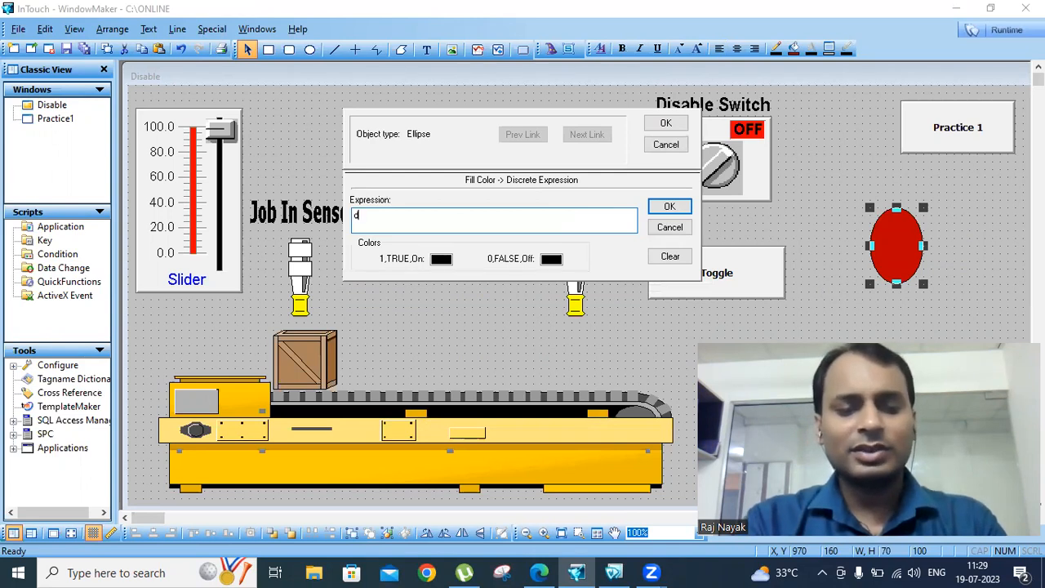
text(dt2)
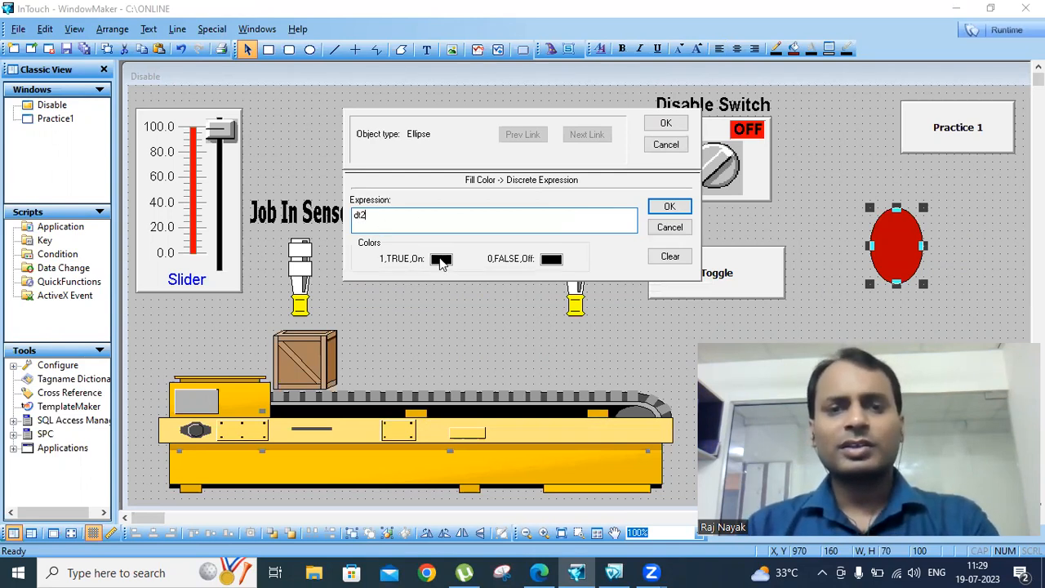
click(440, 258)
click(454, 324)
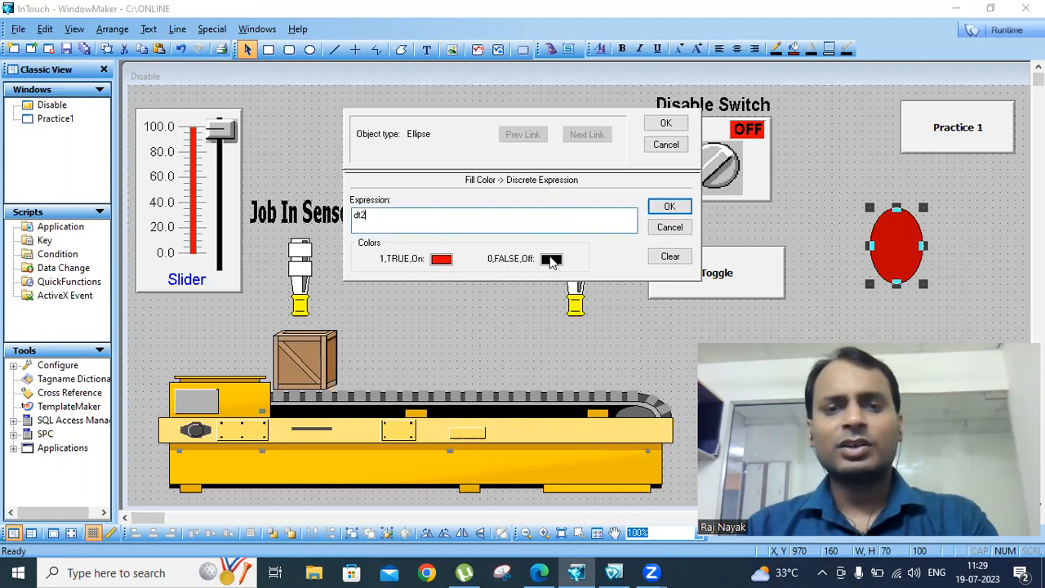
click(551, 259)
click(642, 348)
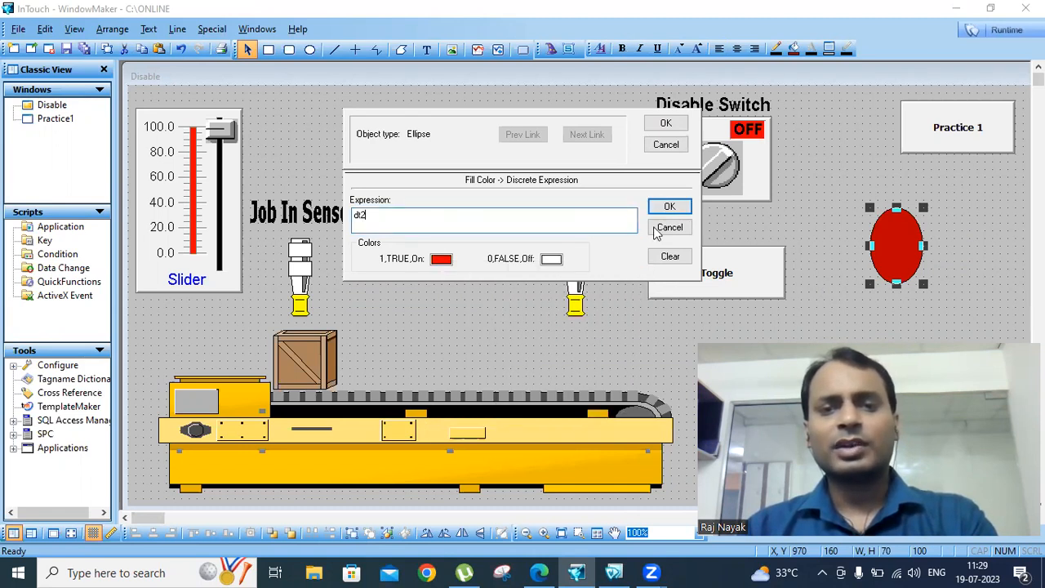
click(668, 206)
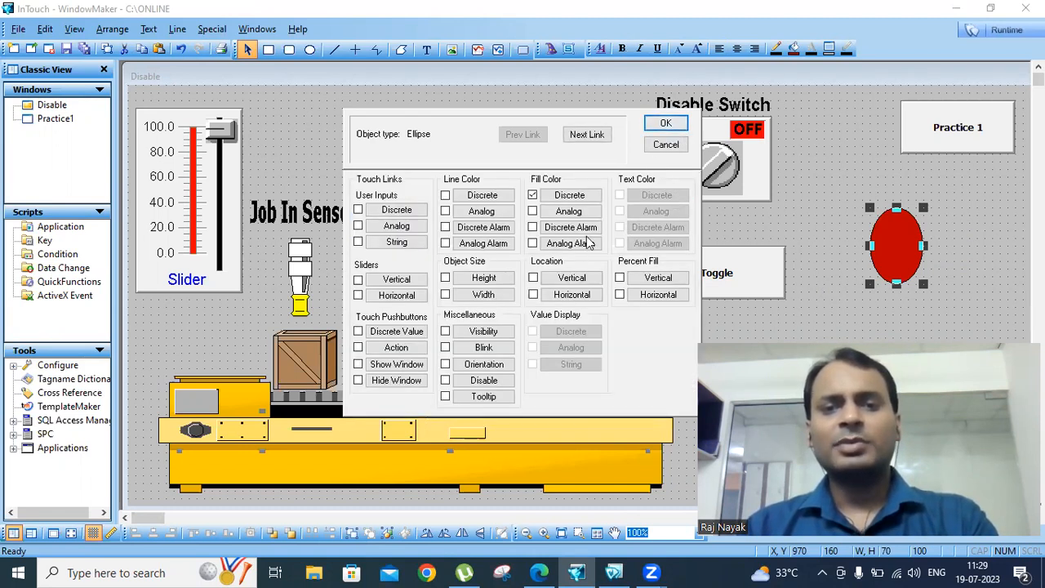
Add a Disable link on dt1 to the ellipse and nudge it into position
click(486, 380)
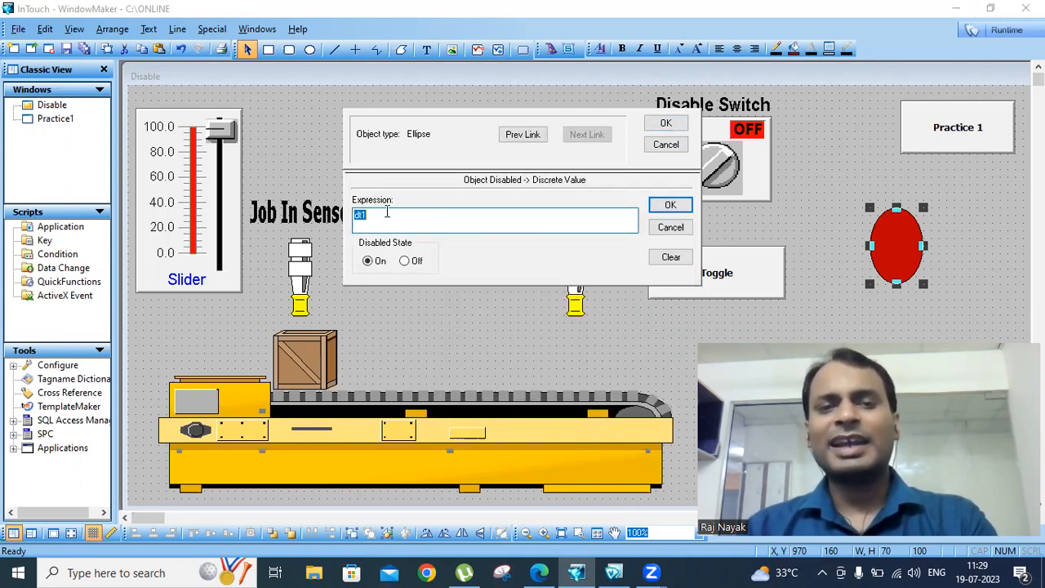
click(662, 209)
click(665, 123)
drag(891, 229, 878, 264)
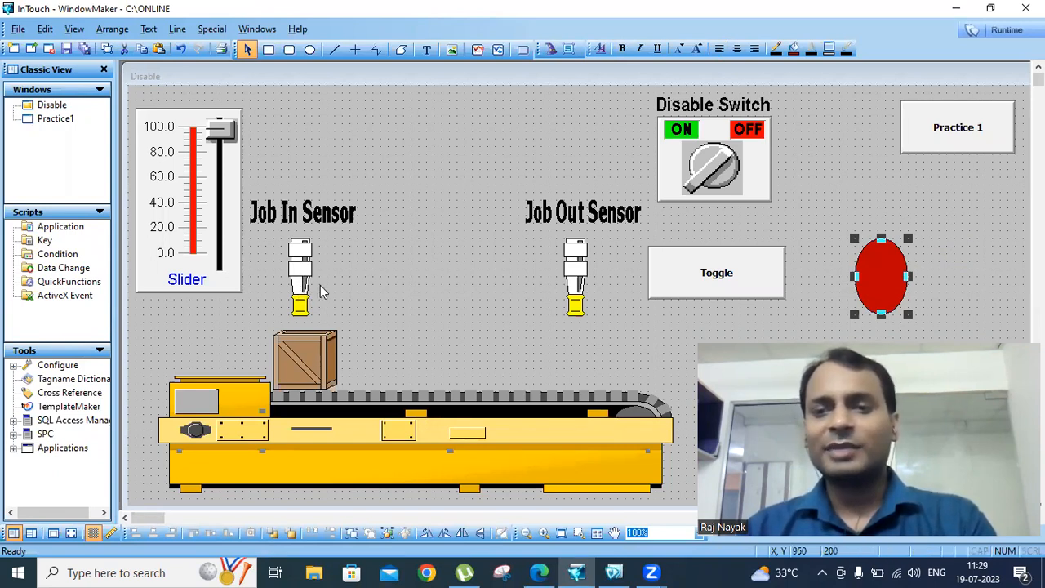
In runtime, use Toggle to flip the ellipse red, white, red, and turn the Disable Switch on
click(1001, 32)
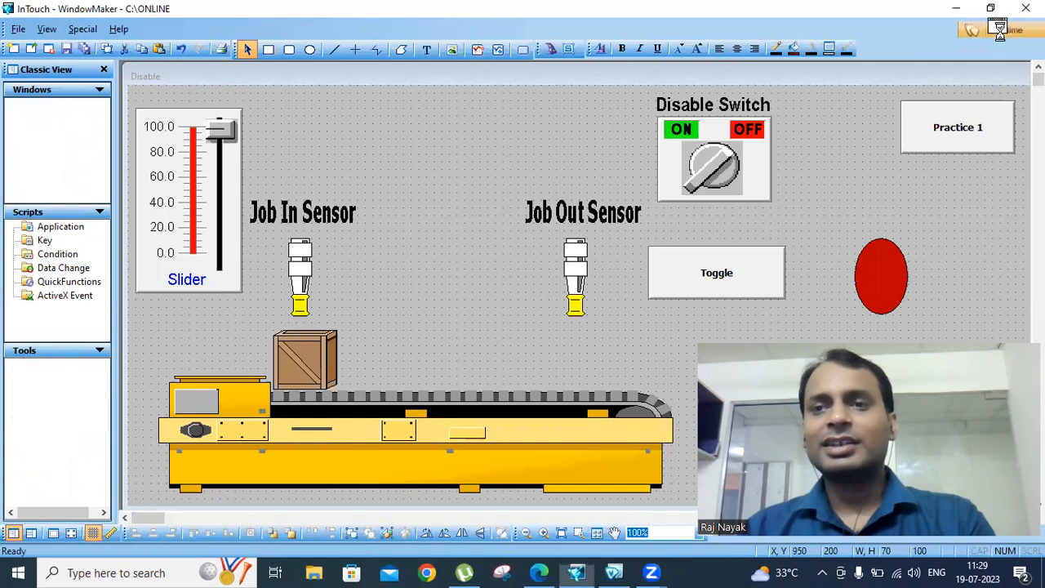
click(816, 107)
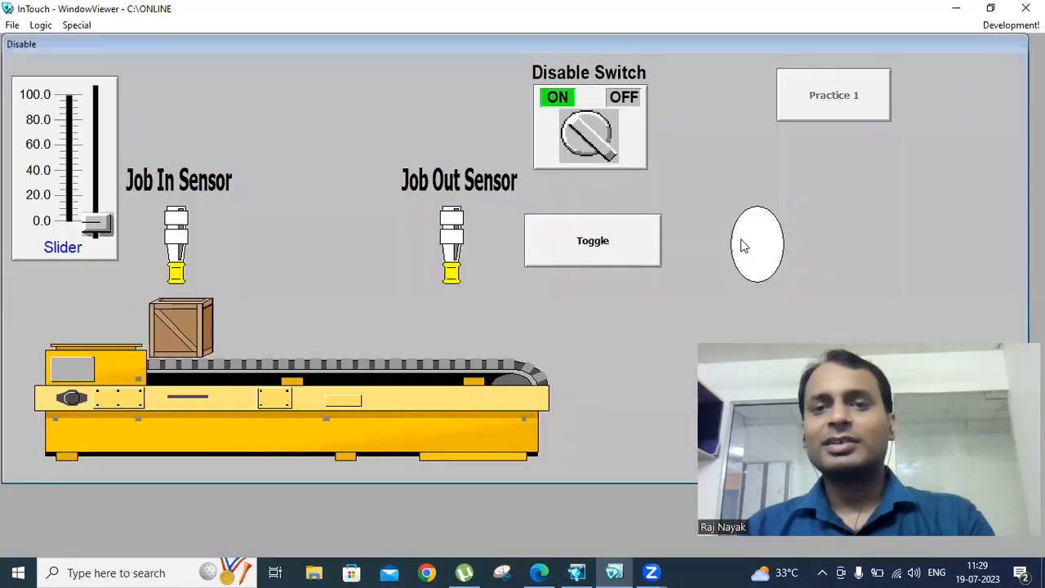
click(619, 245)
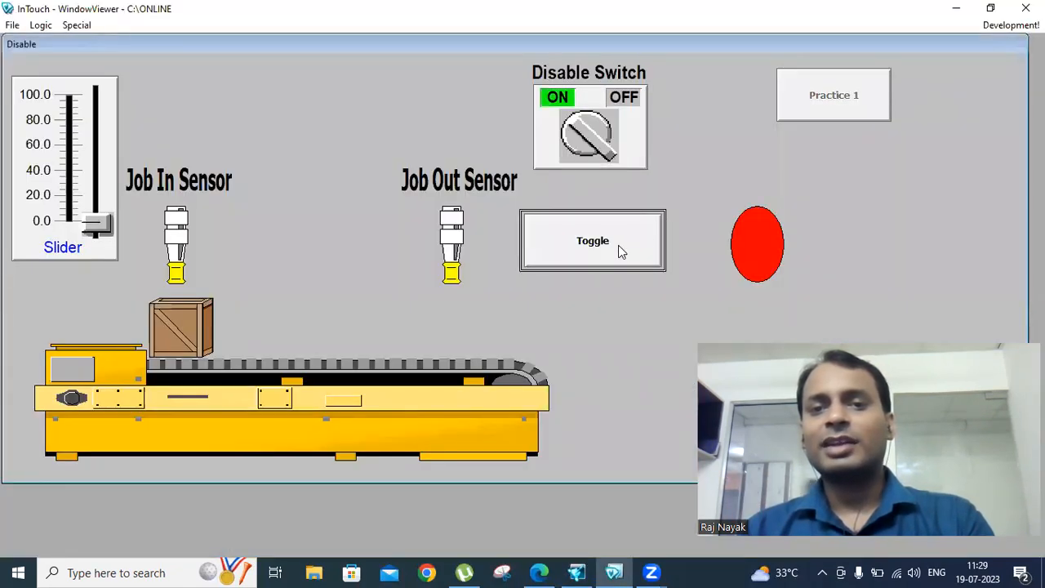
click(618, 247)
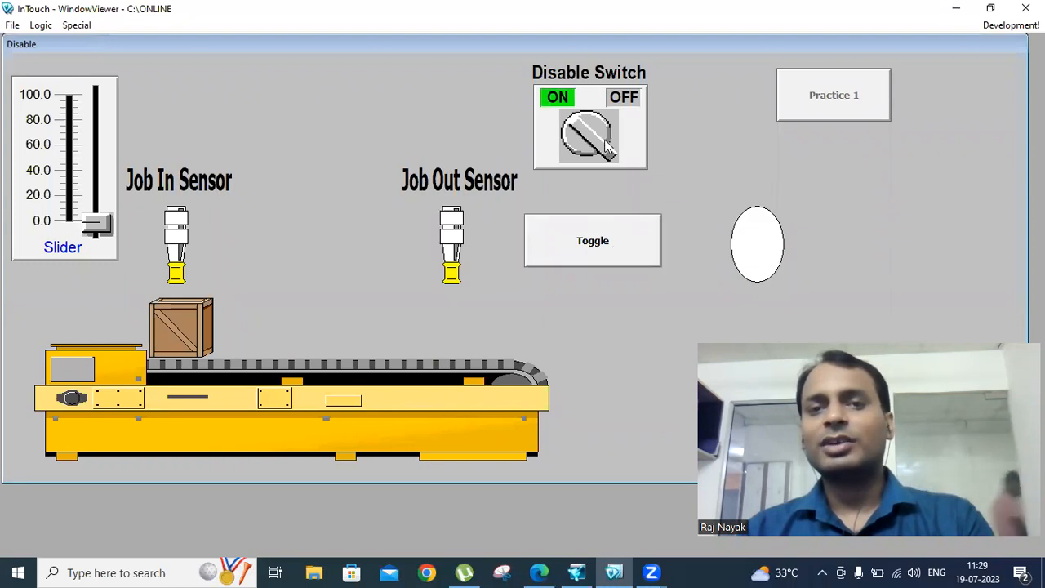
click(576, 243)
click(575, 158)
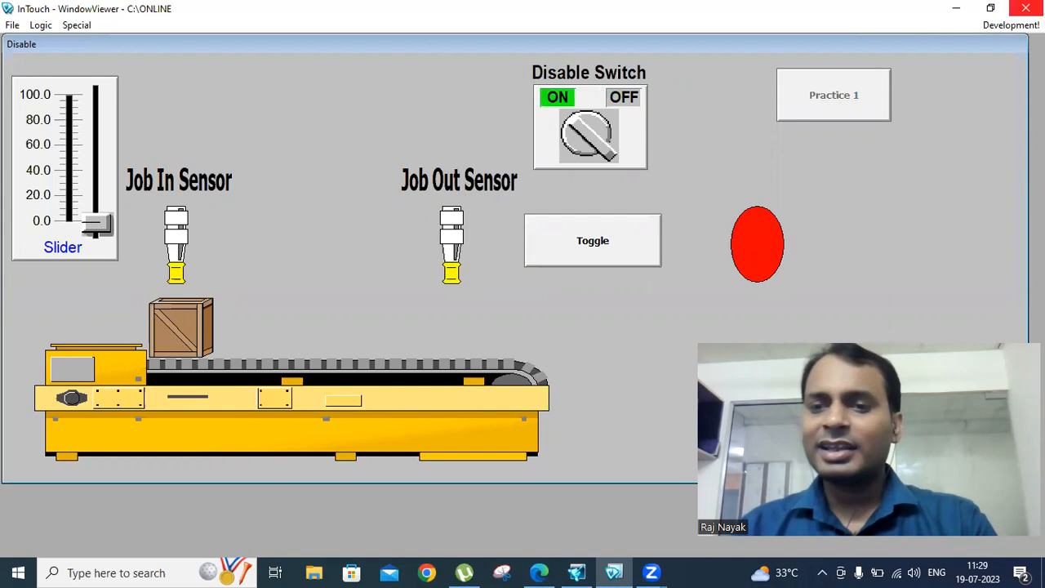
click(1012, 25)
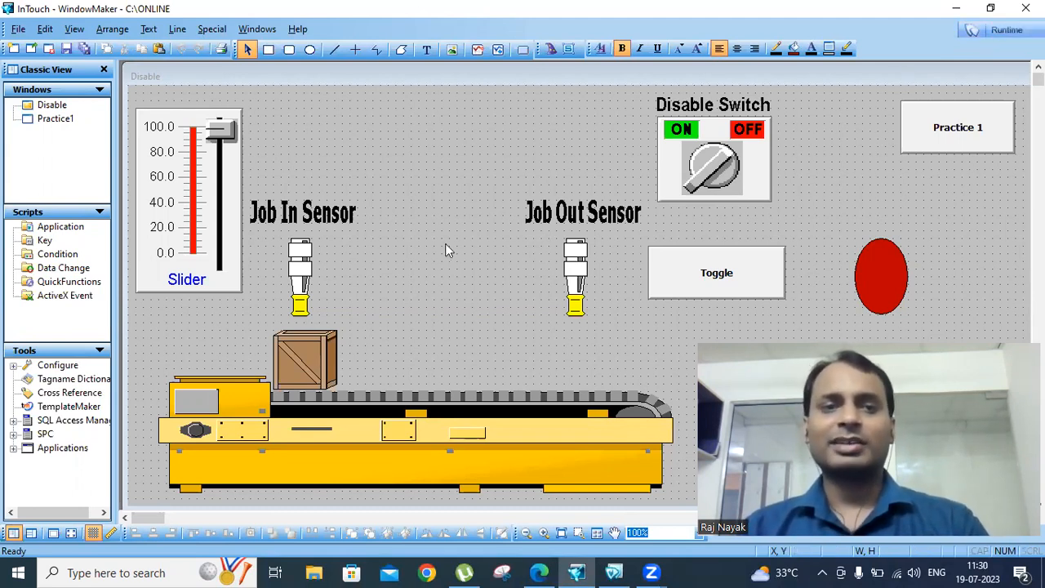
Break the slider cell into its separate parts
mouse_move(709, 173)
mouse_down()
mouse_move(523, 172)
mouse_move(720, 166)
mouse_up()
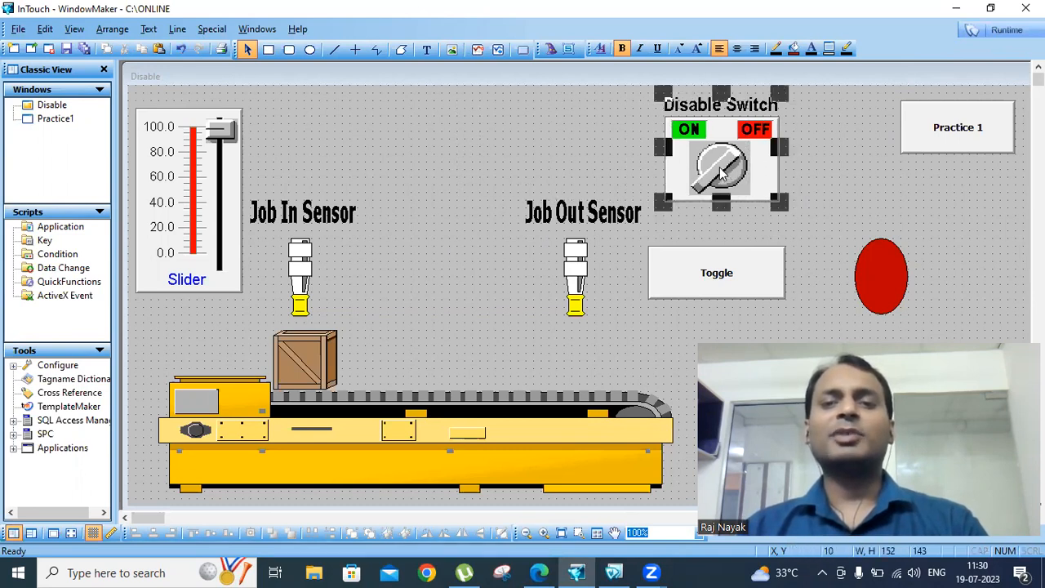
click(211, 193)
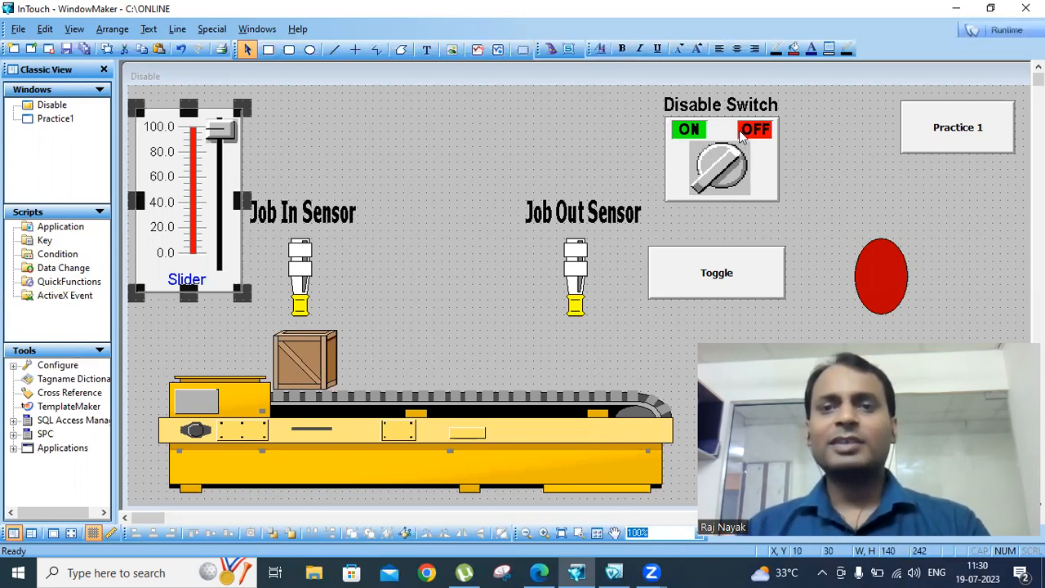
double_click(193, 187)
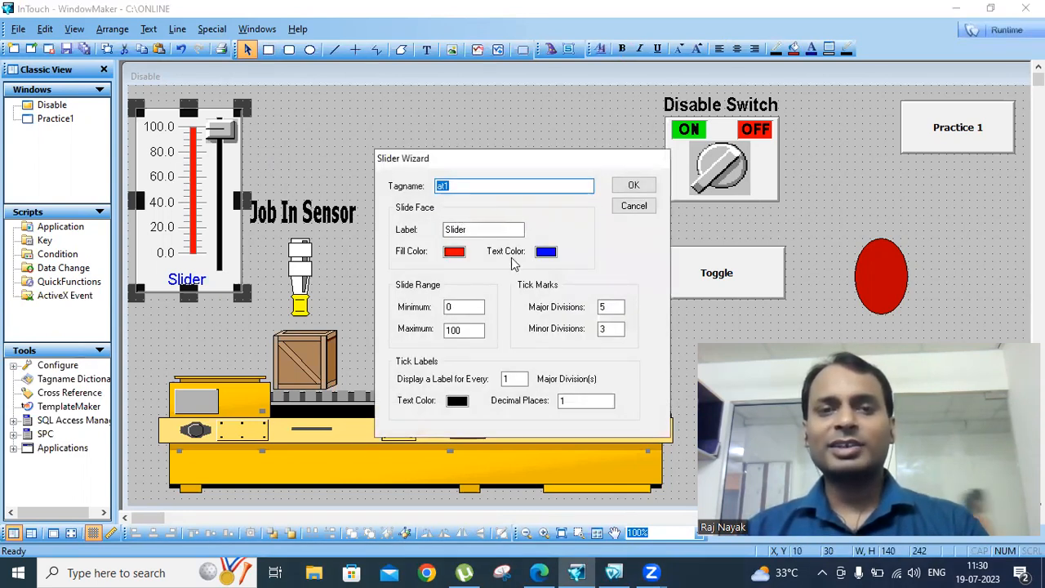
click(632, 207)
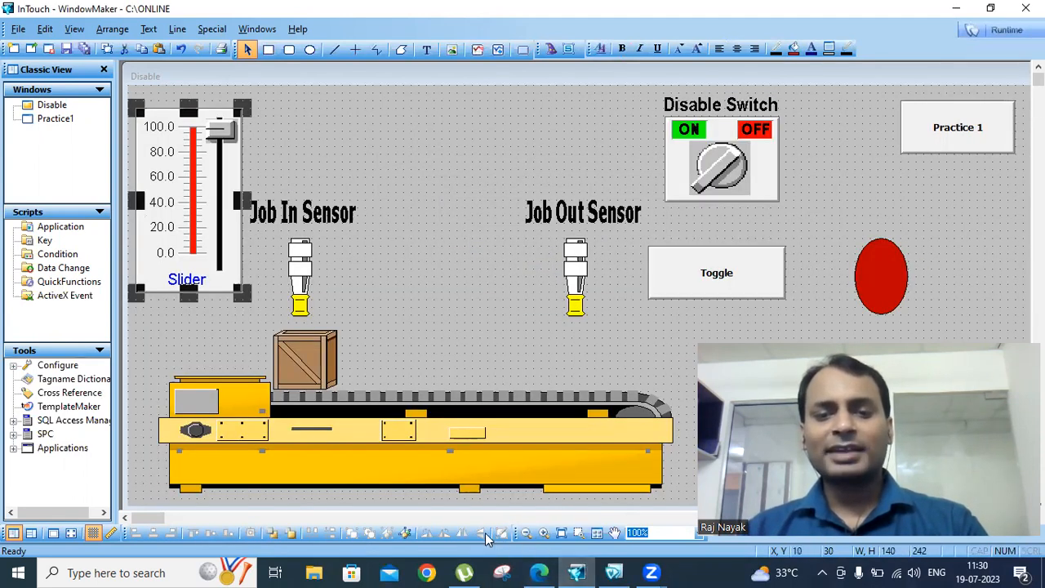
click(405, 534)
click(403, 168)
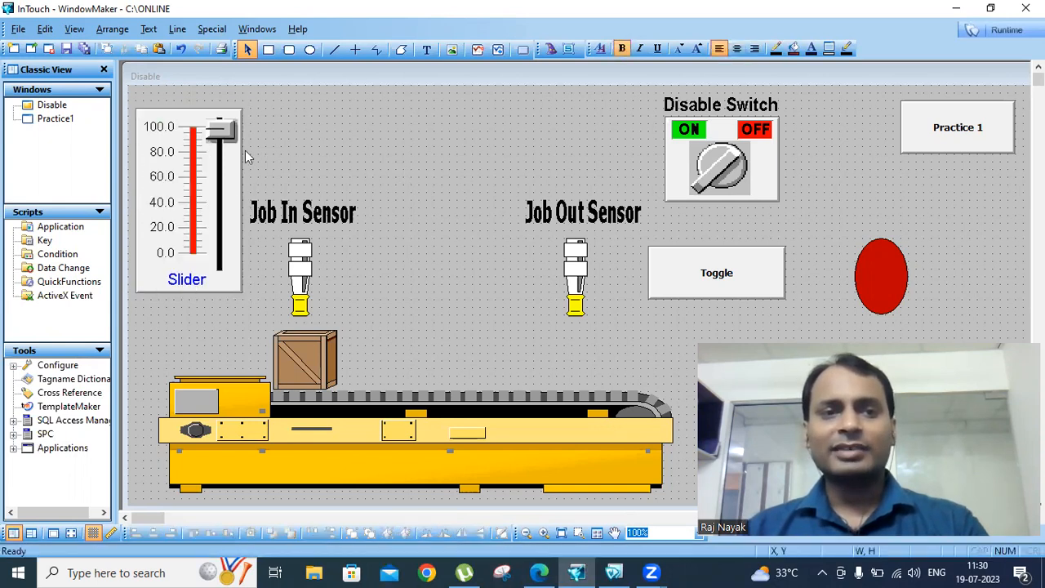
Give the slider knob a Disable link on dt1 and regroup the slider parts into one cell
click(220, 133)
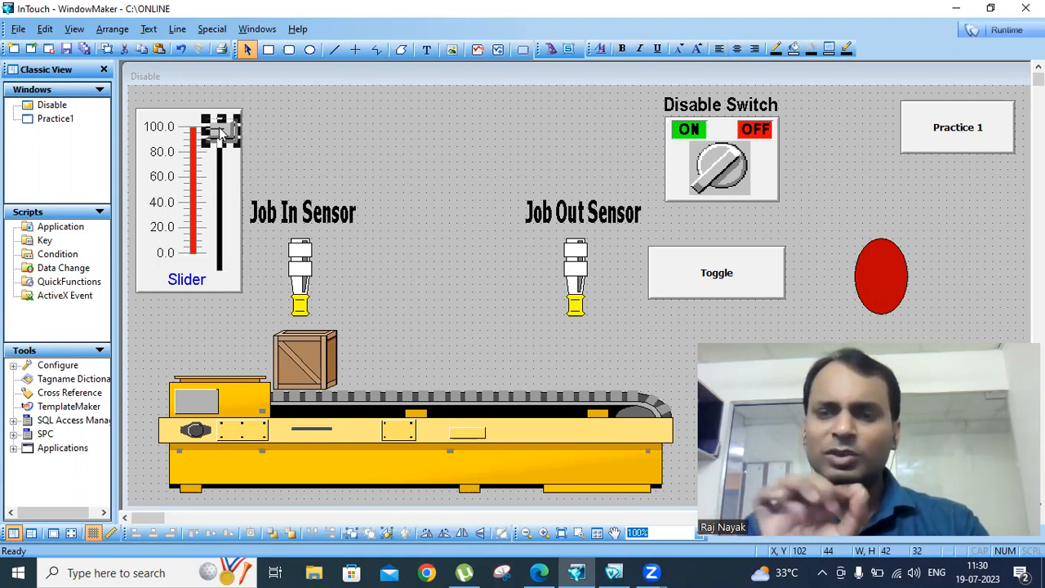
double_click(220, 133)
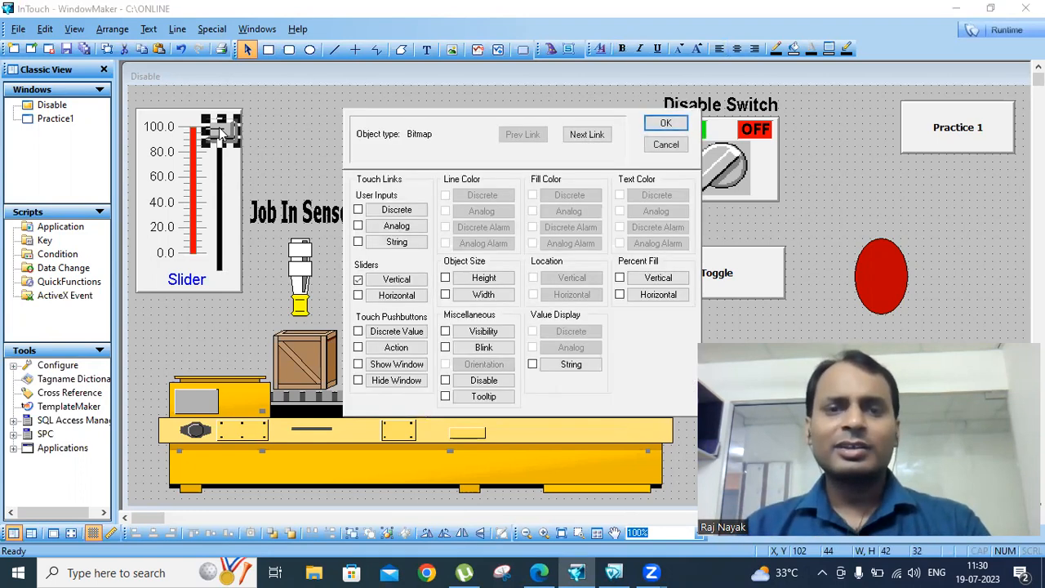
click(484, 380)
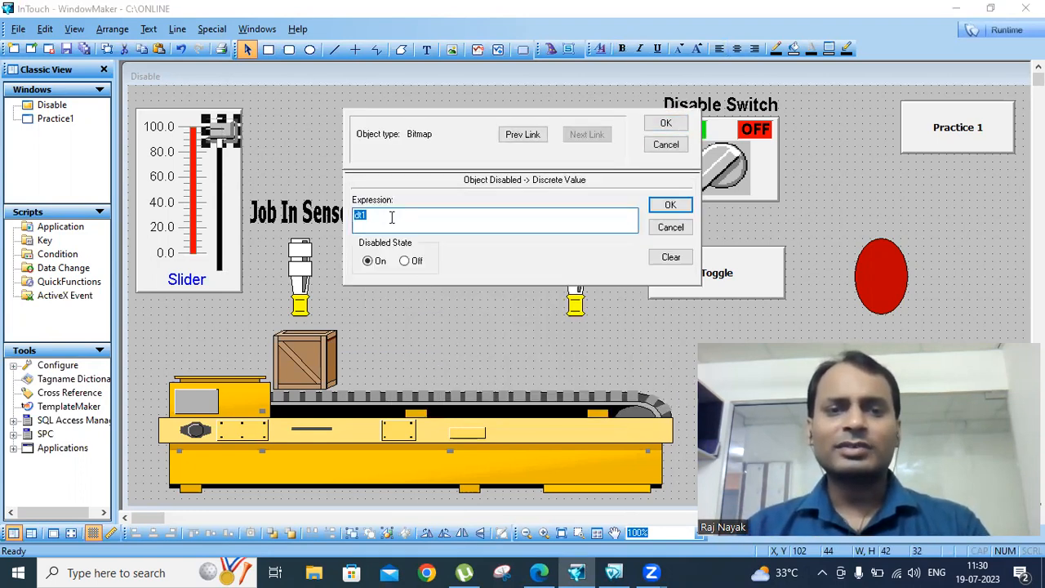
click(669, 204)
click(666, 123)
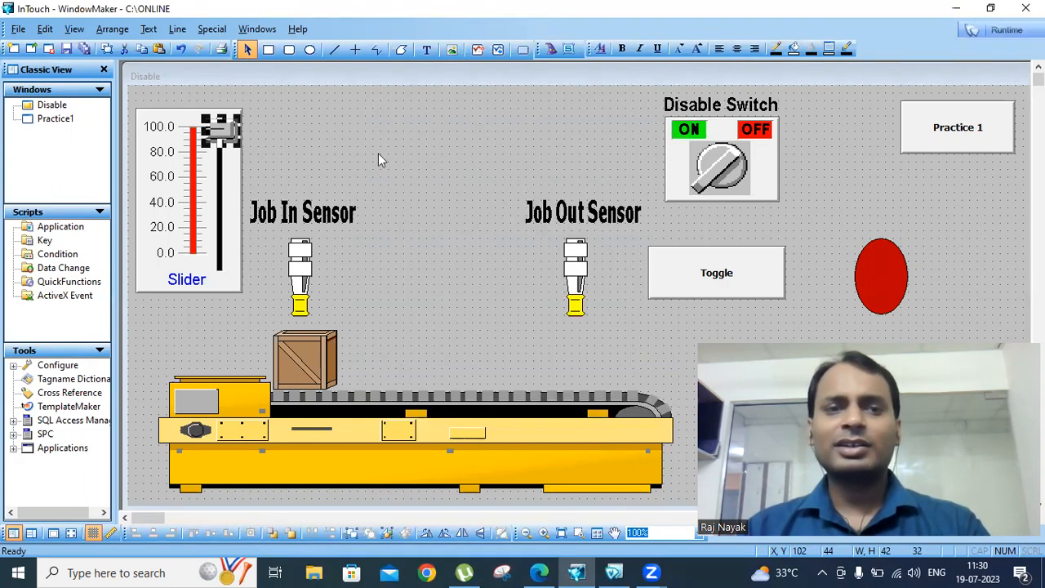
drag(130, 99, 248, 303)
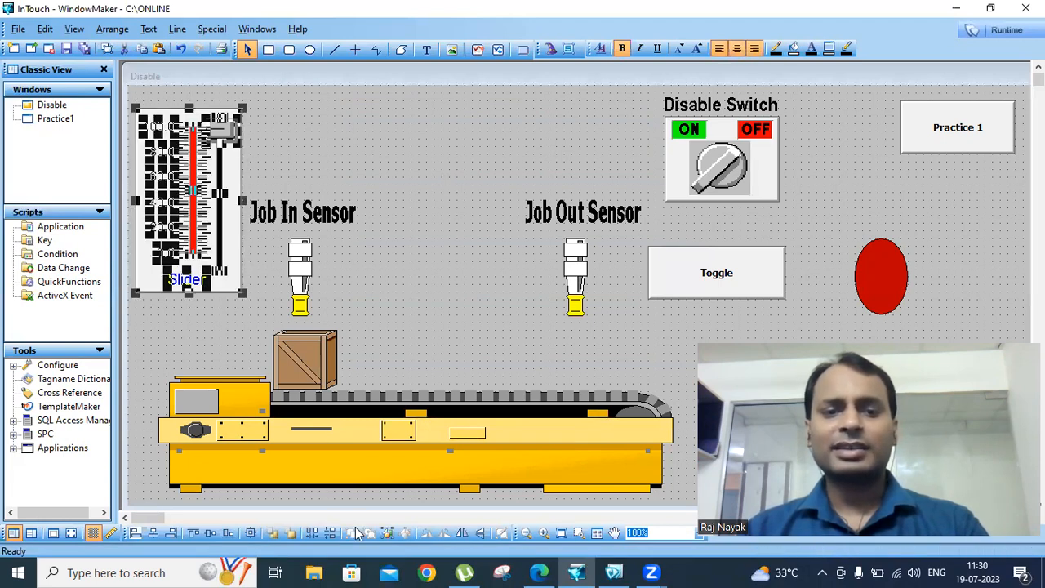
click(387, 532)
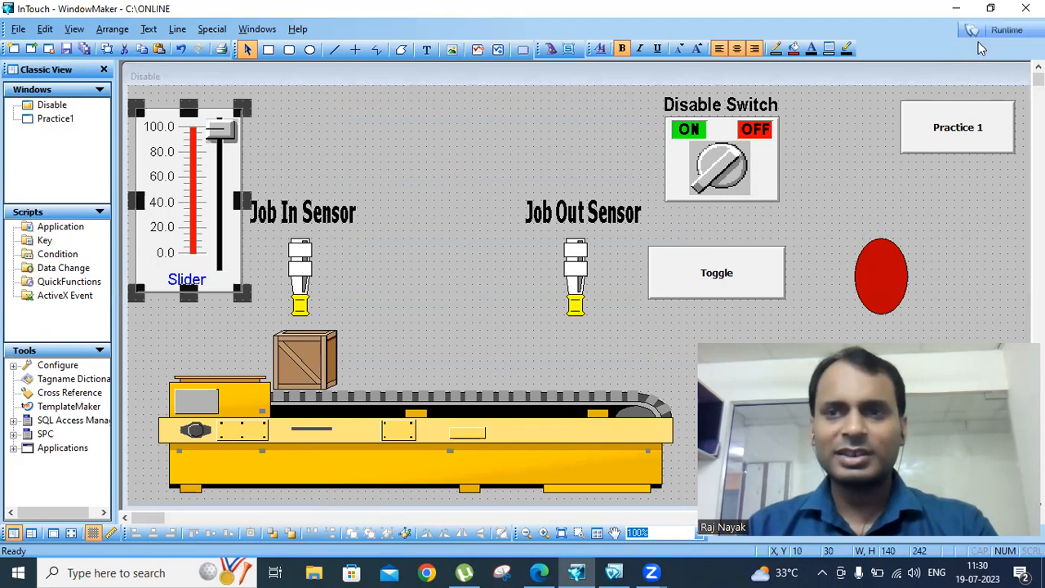
In runtime, turn the Disable Switch OFF, move the slider, then turn the switch back ON
click(1006, 30)
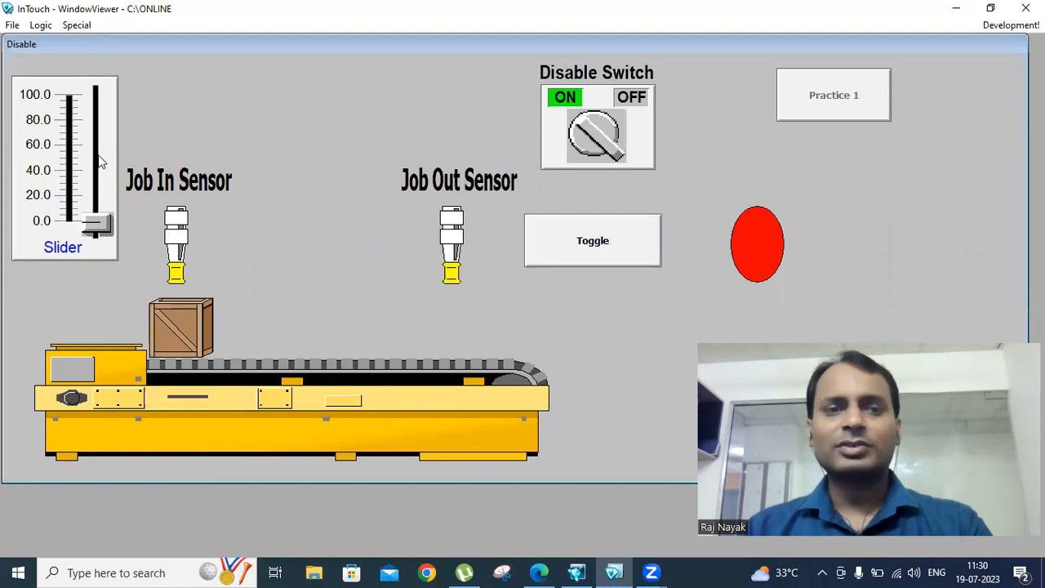
click(635, 163)
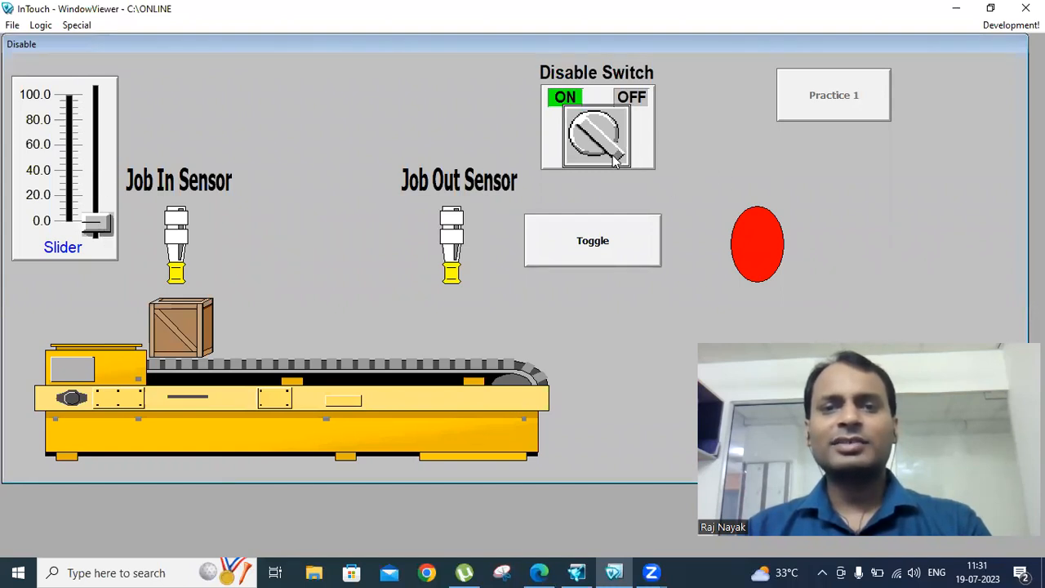
mouse_move(96, 224)
mouse_down()
mouse_move(95, 94)
mouse_move(93, 219)
mouse_move(104, 90)
mouse_move(96, 245)
mouse_up()
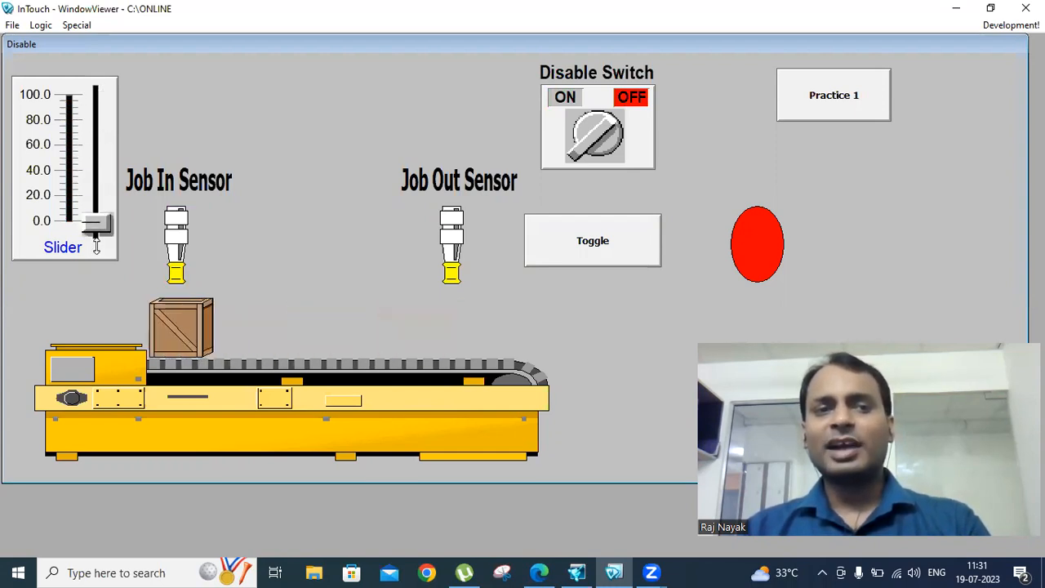
click(586, 157)
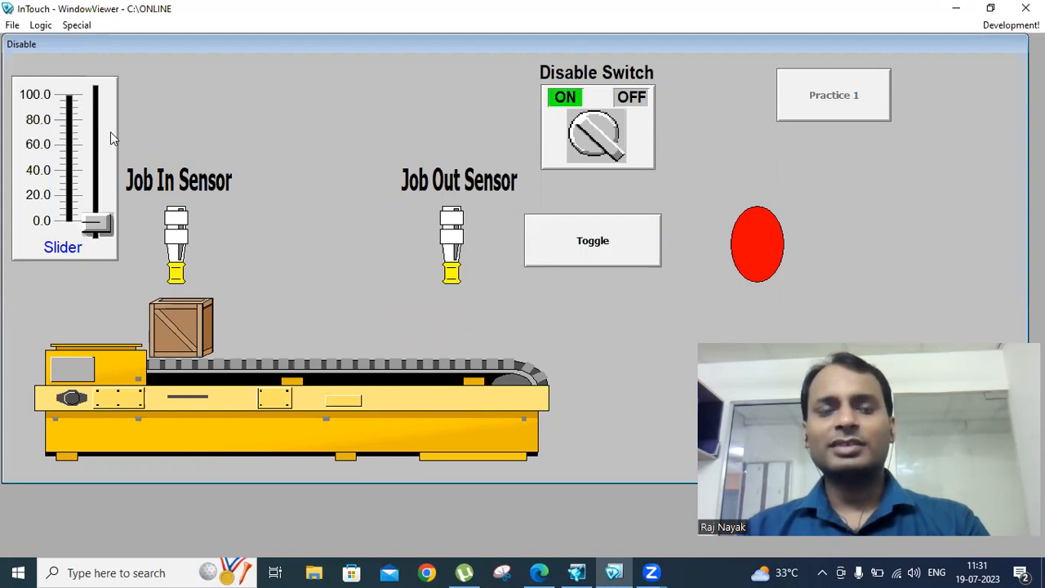
click(1011, 24)
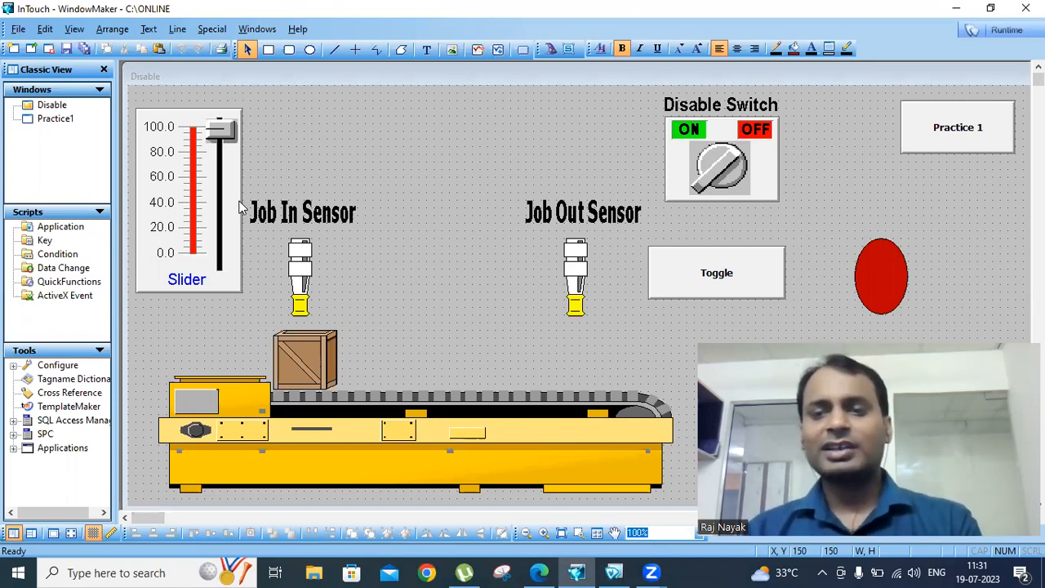
double_click(708, 275)
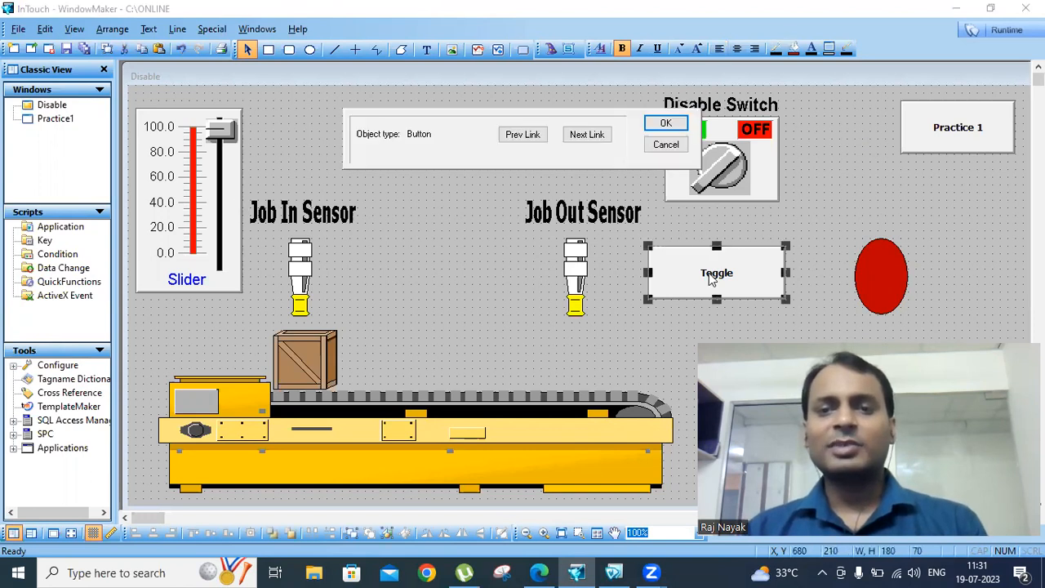
click(485, 380)
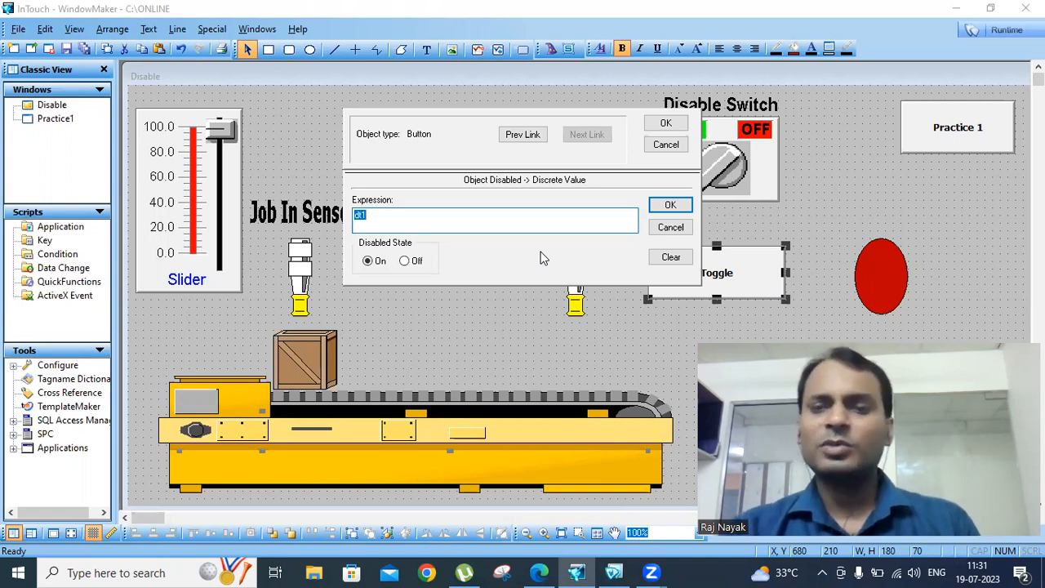
click(665, 145)
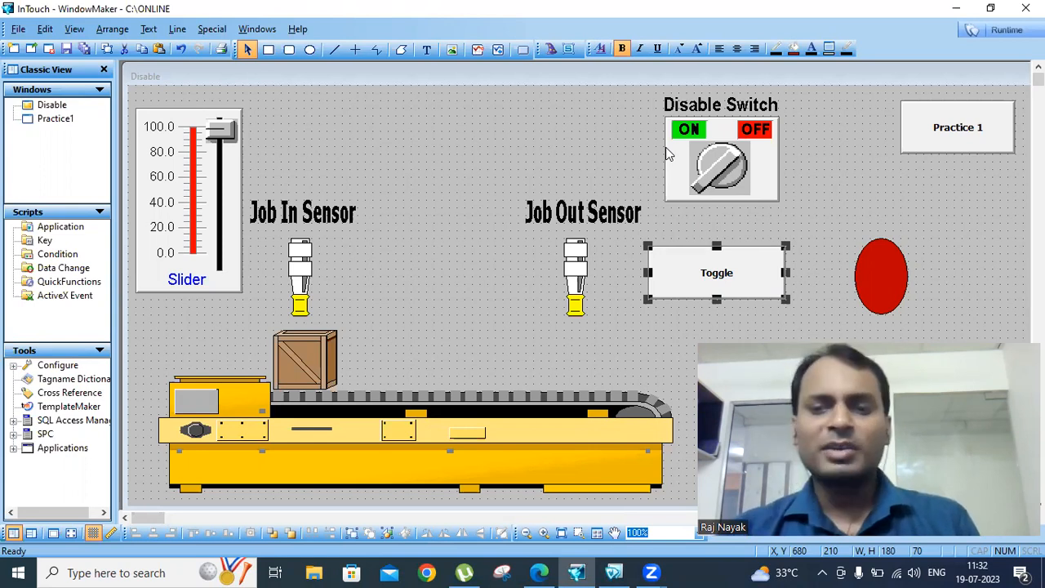